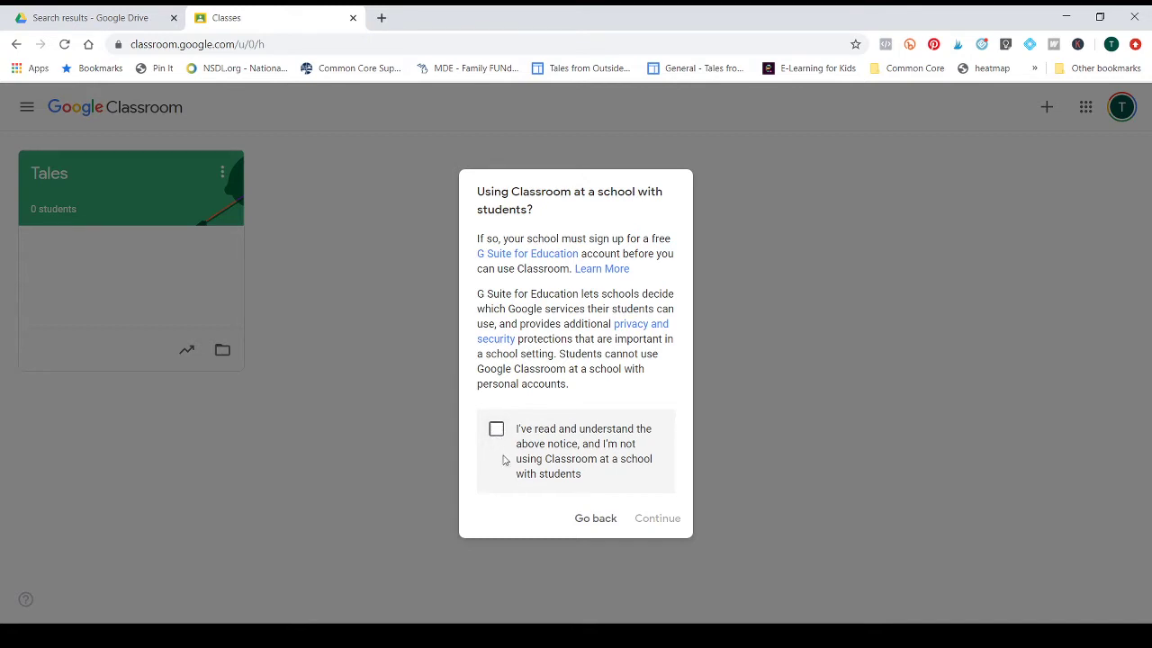
Step: Back out of the school-use notice and open the Tales class
{"action": "left_click", "coordinate": [591, 525]}
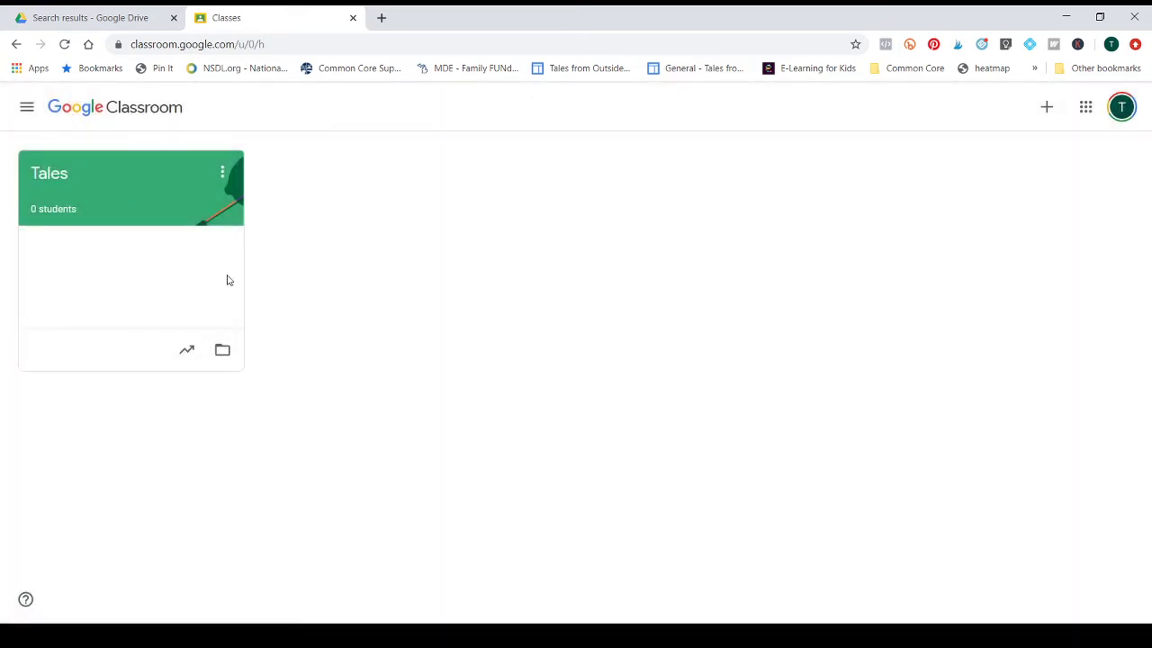
{"action": "left_click", "coordinate": [47, 176]}
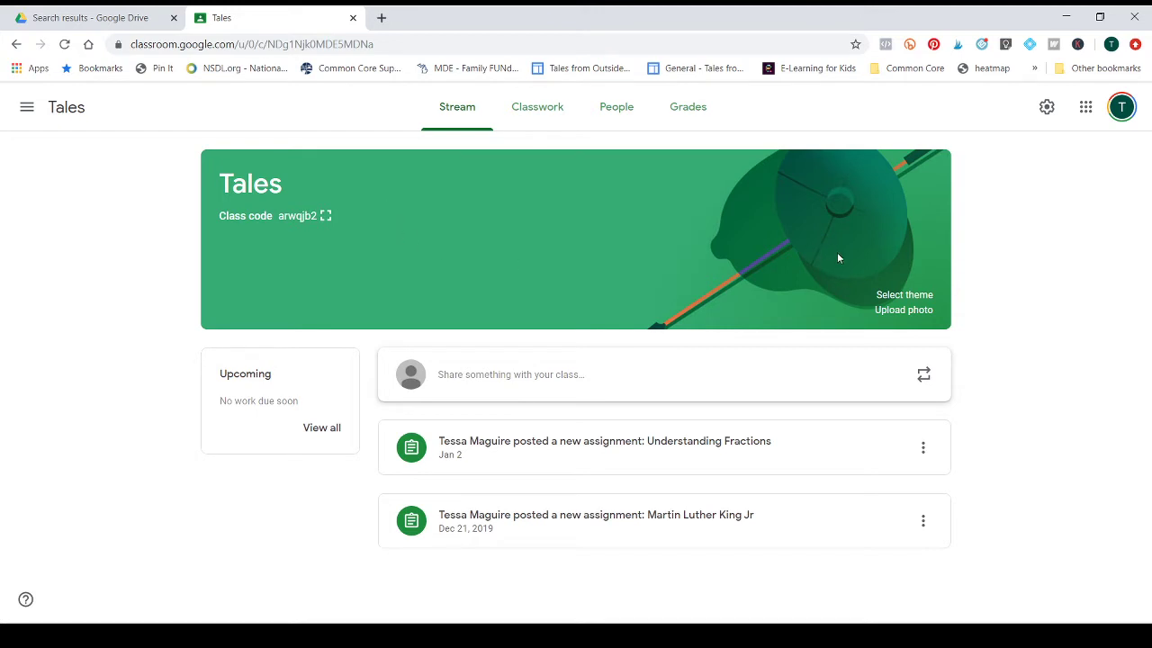
Step: Review the class settings, including details, stream posting permissions and grading options, and close them without changes
{"action": "left_click", "coordinate": [1049, 116]}
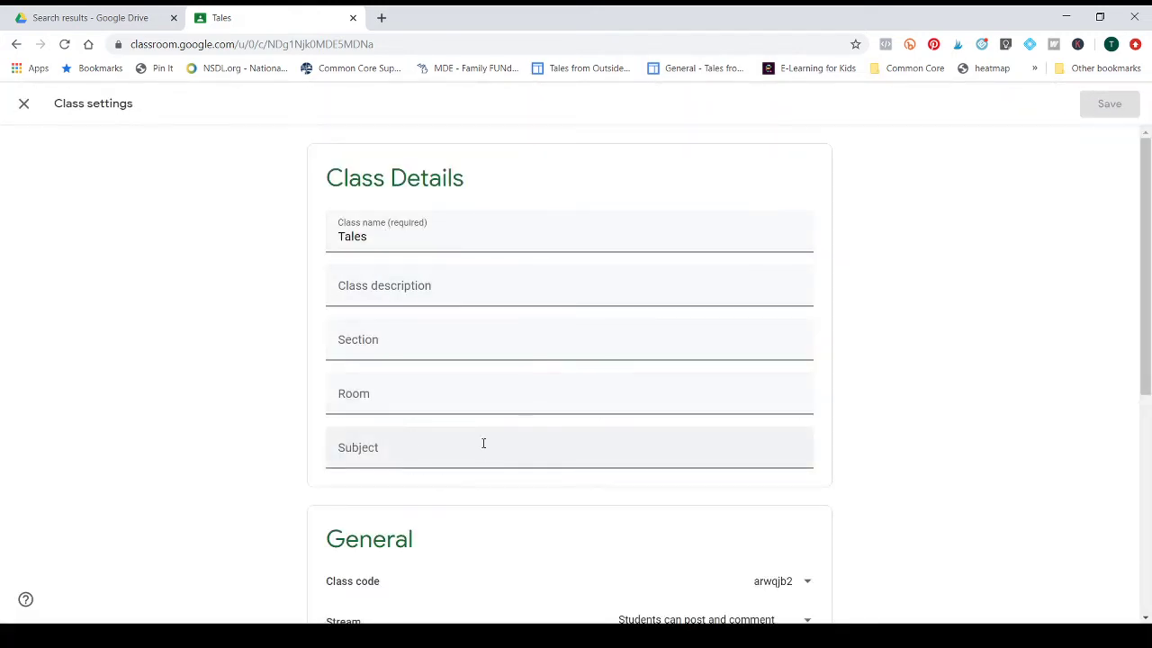
{"action": "scroll", "coordinate": [413, 429], "scroll_direction": "down", "scroll_amount": 2}
{"action": "scroll", "coordinate": [419, 447], "scroll_direction": "down", "scroll_amount": 1}
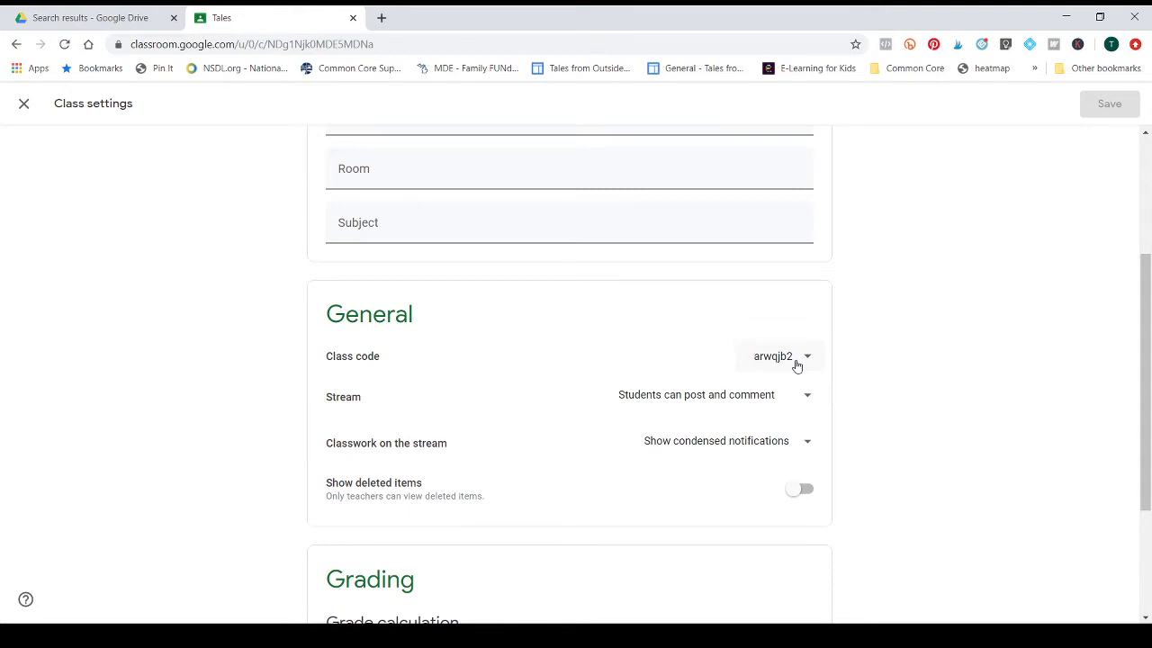
{"action": "left_click", "coordinate": [769, 400]}
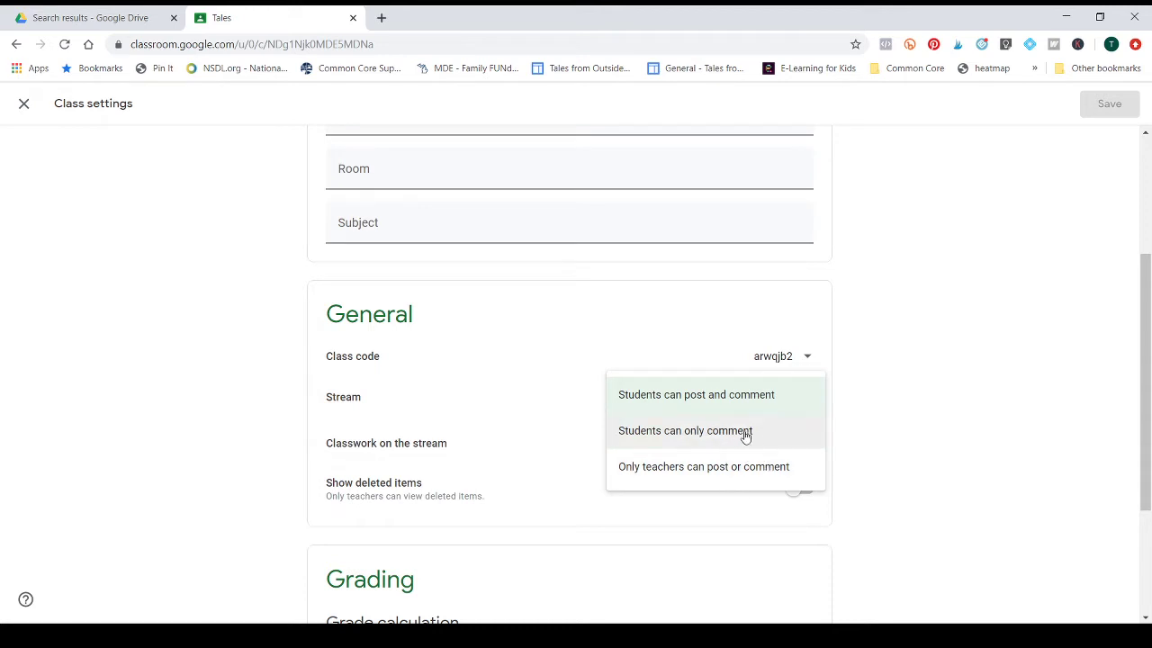
{"action": "left_click", "coordinate": [871, 376]}
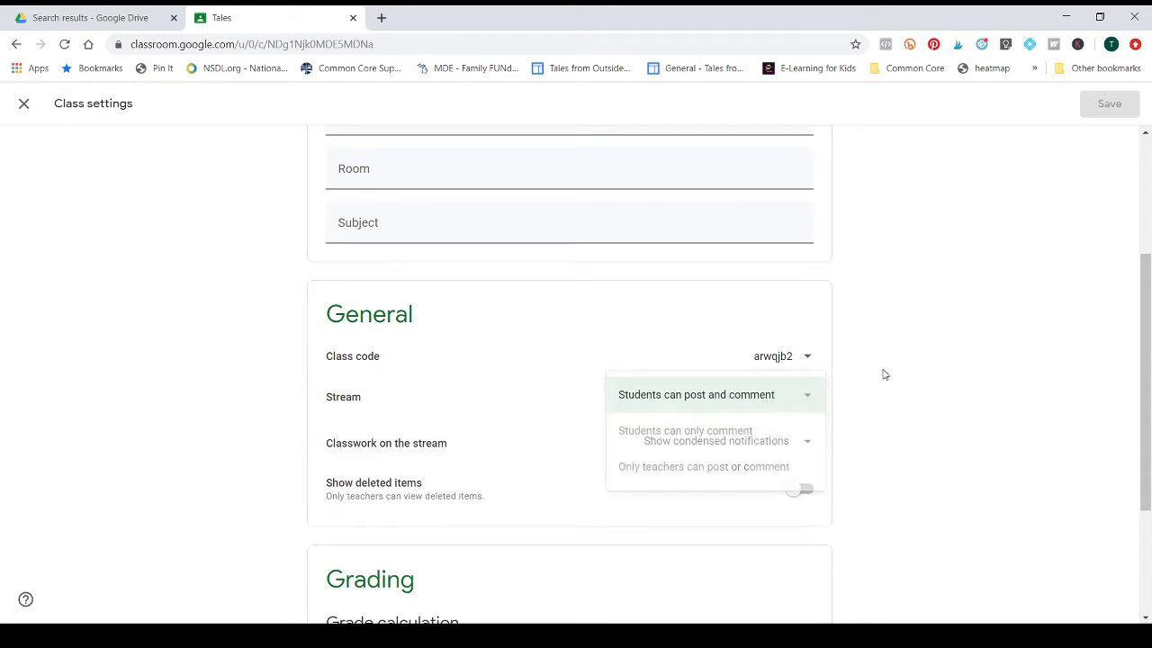
{"action": "scroll", "coordinate": [867, 377], "scroll_direction": "down", "scroll_amount": 2}
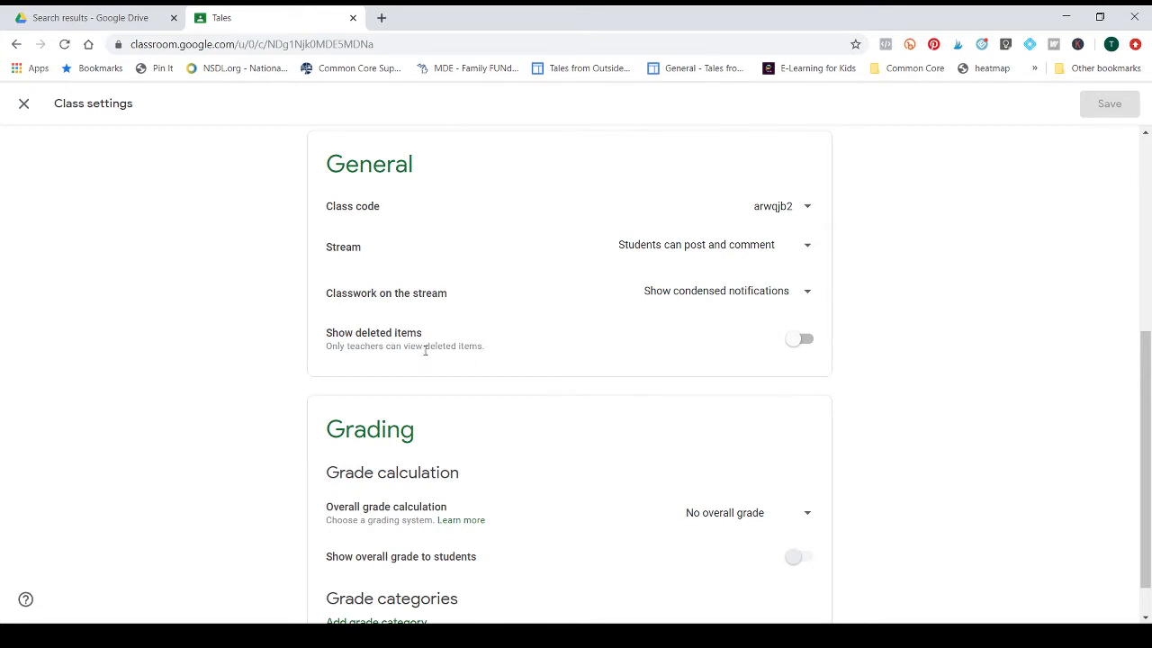
{"action": "scroll", "coordinate": [426, 350], "scroll_direction": "down", "scroll_amount": 1}
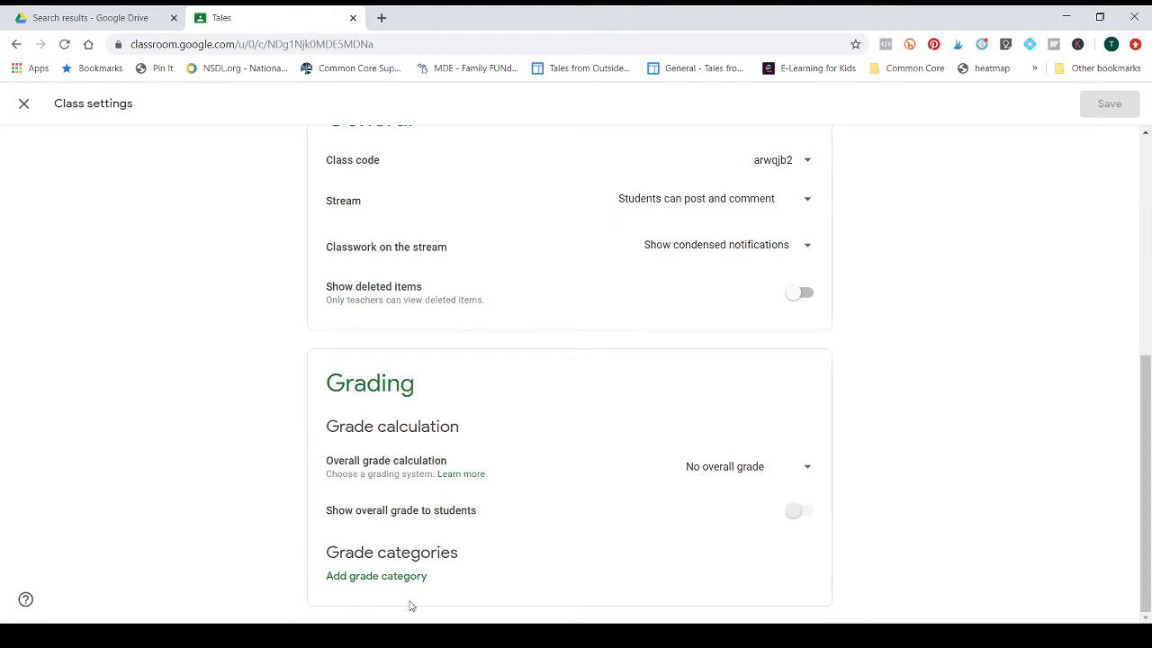
{"action": "scroll", "coordinate": [601, 477], "scroll_direction": "up", "scroll_amount": 4}
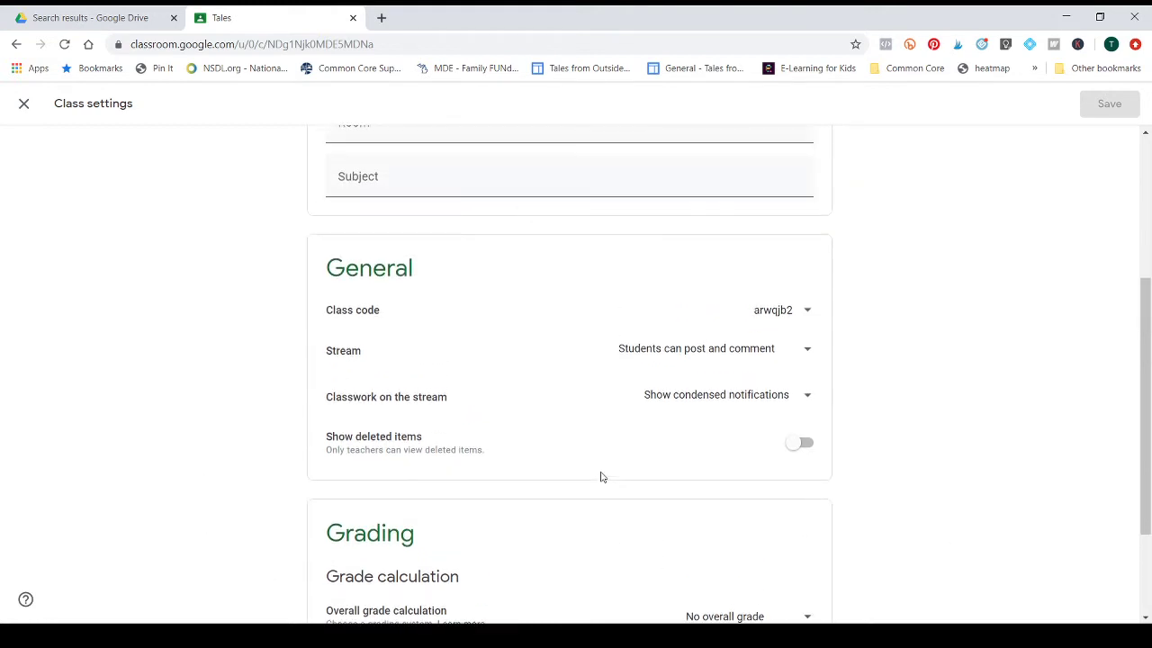
{"action": "left_click", "coordinate": [24, 104]}
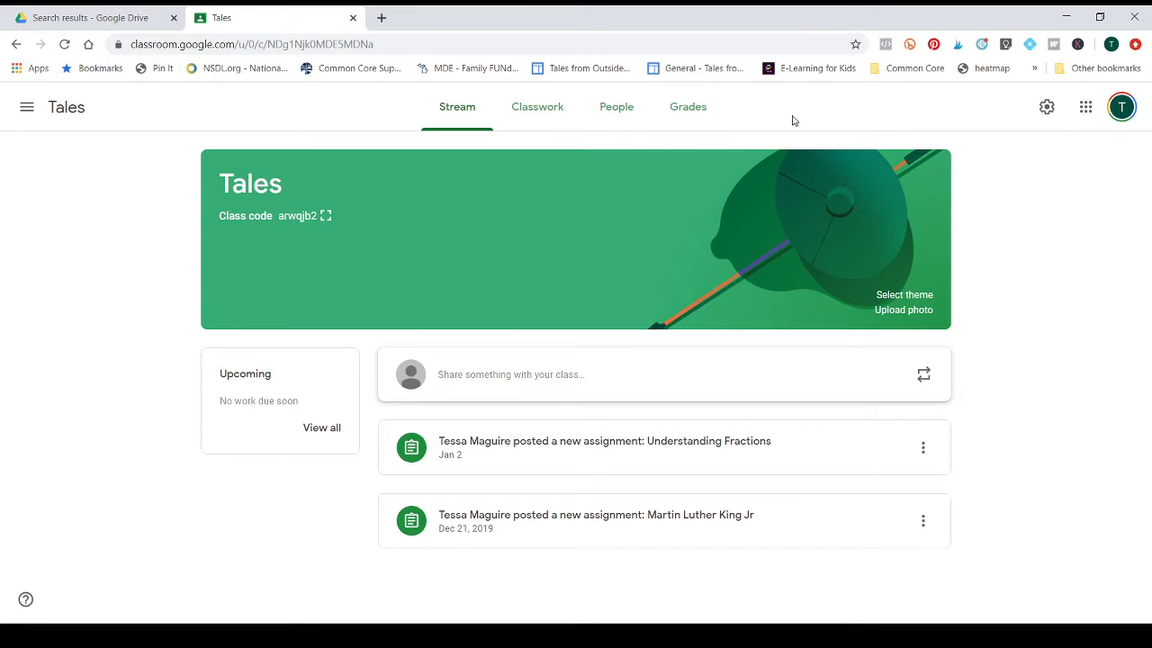
Step: Examine the class's People page, including the student invitation form, the class code and the teacher invitation form
{"action": "left_click", "coordinate": [631, 123]}
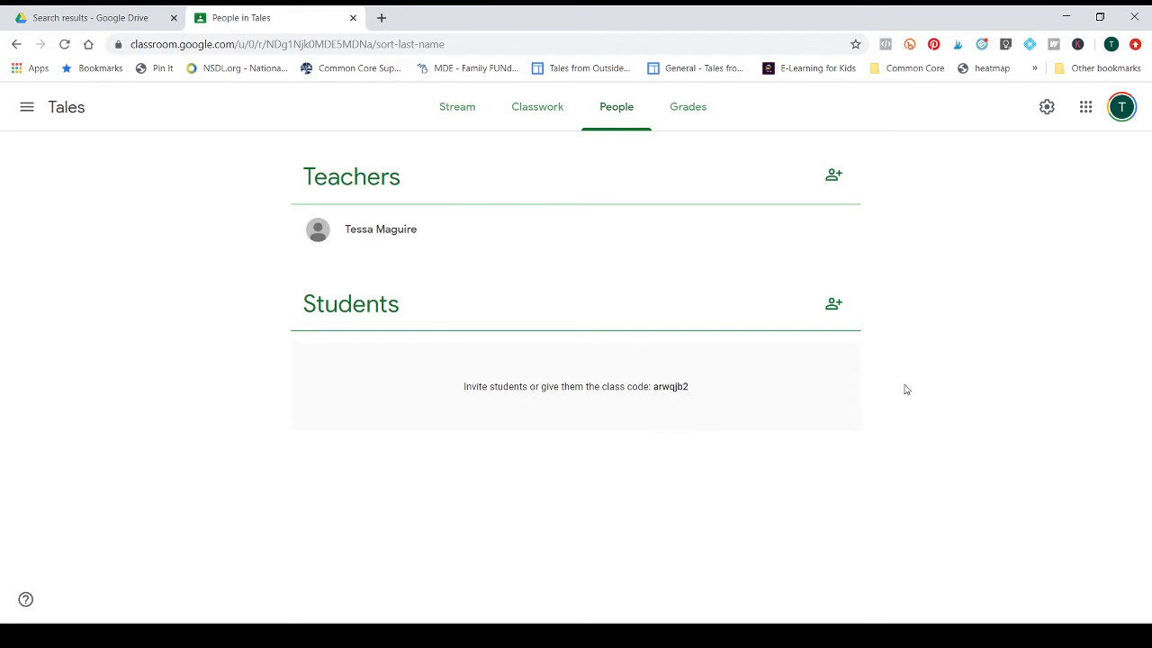
{"action": "left_click", "coordinate": [833, 306]}
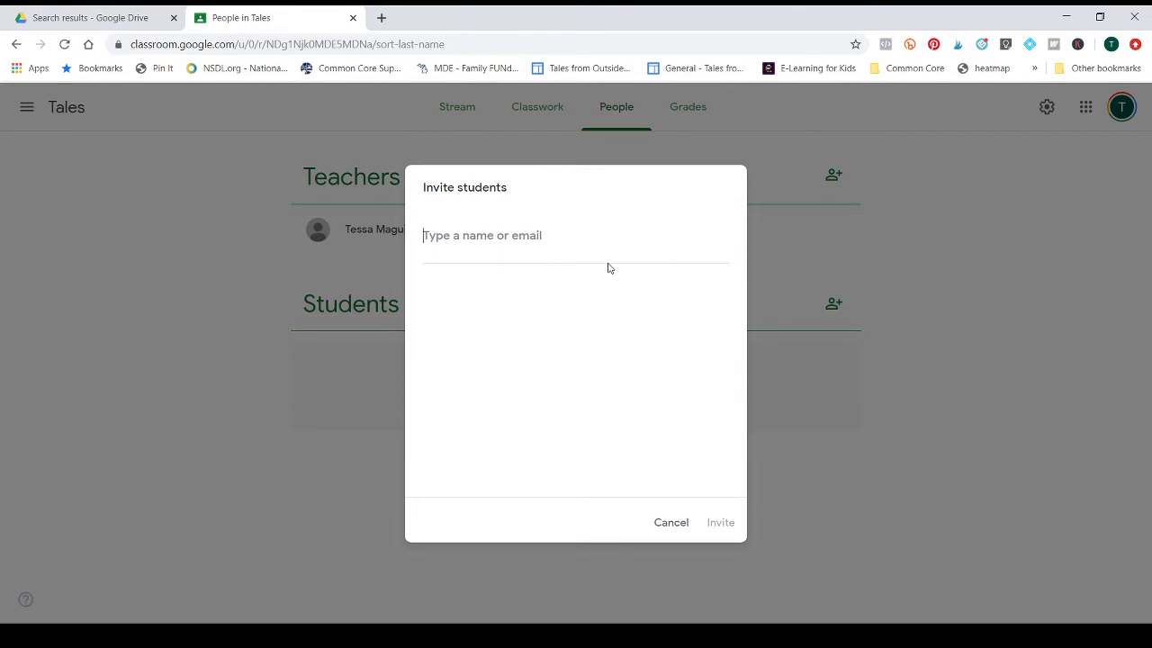
{"action": "left_click", "coordinate": [673, 524]}
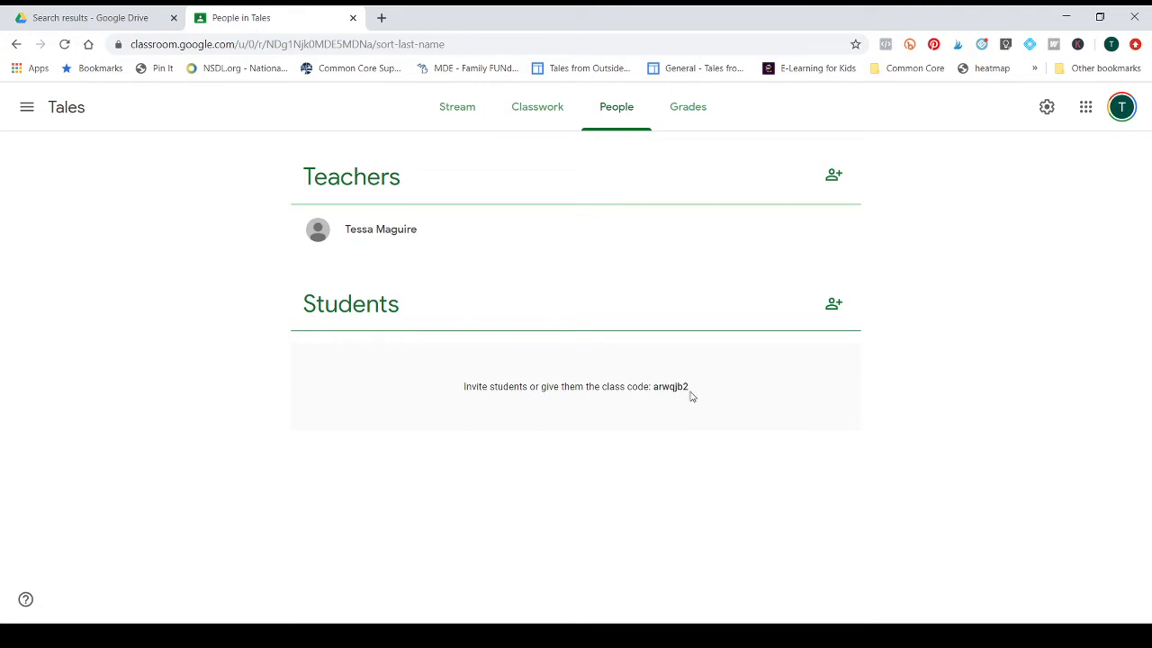
{"action": "left_click_drag", "start_coordinate": [689, 393], "coordinate": [654, 390]}
{"action": "left_click", "coordinate": [1043, 345]}
{"action": "left_click", "coordinate": [834, 177]}
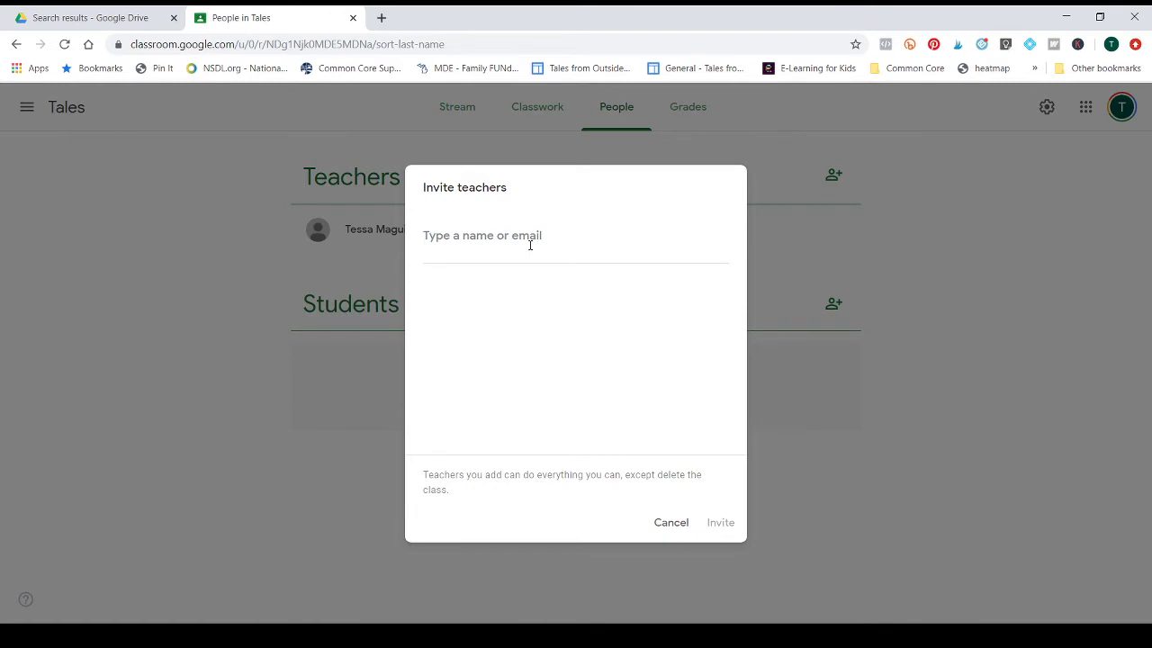
{"action": "left_click", "coordinate": [674, 531]}
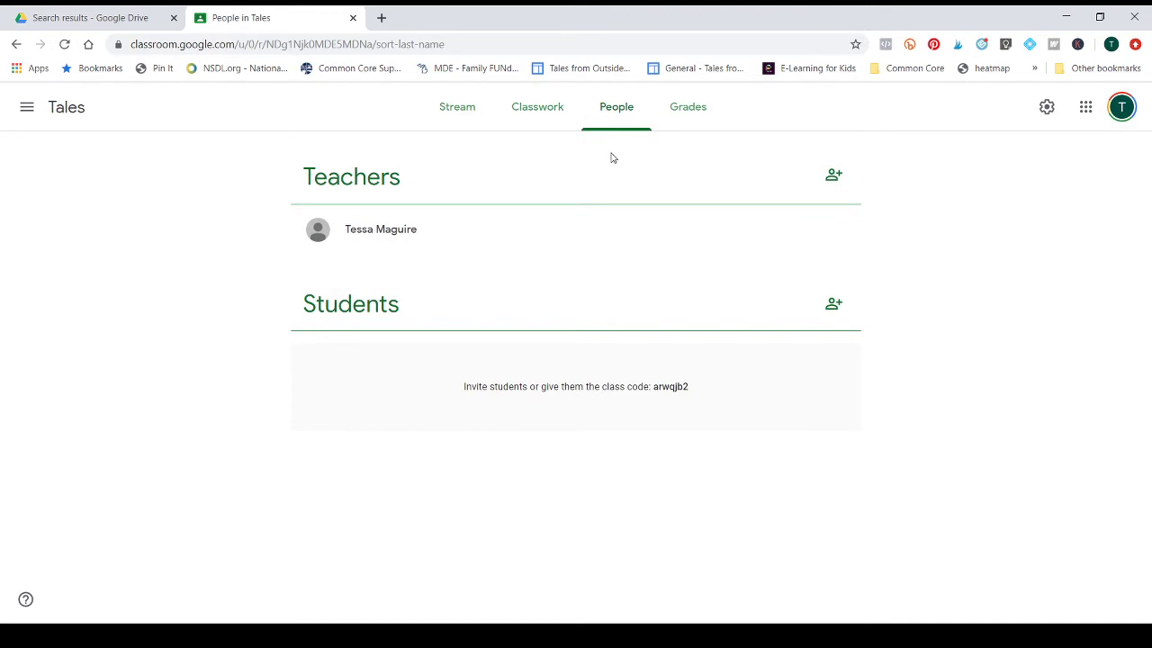
Step: Change the class stream's theme to the teal General image with the smartphone and letter
{"action": "left_click", "coordinate": [468, 123]}
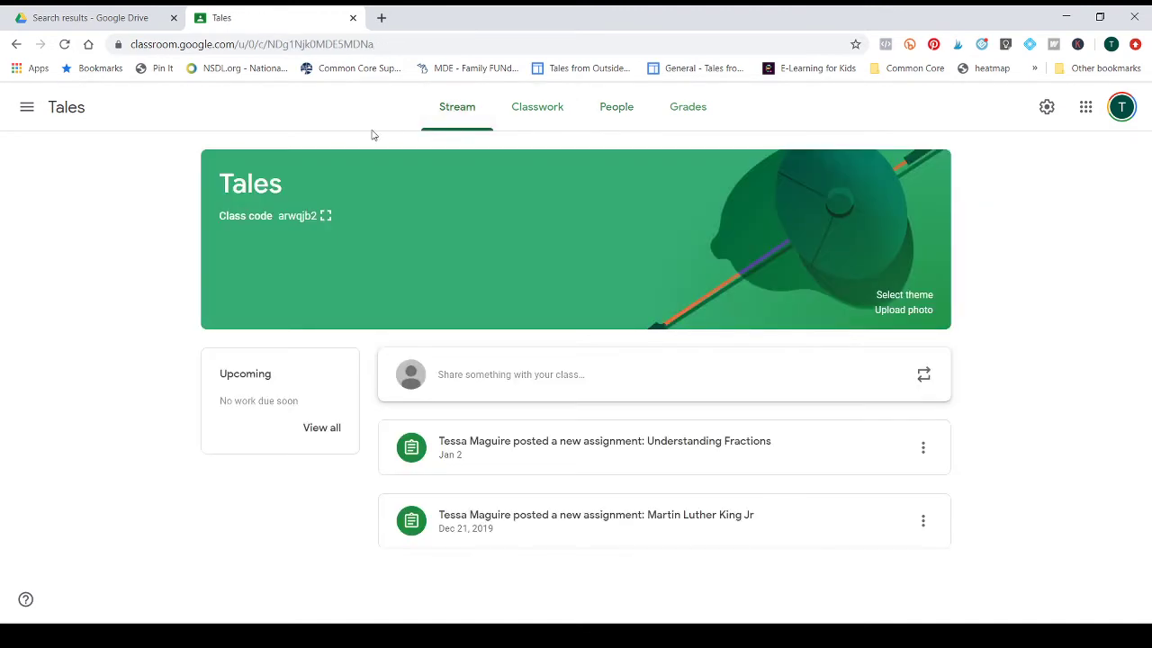
{"action": "left_click", "coordinate": [909, 296]}
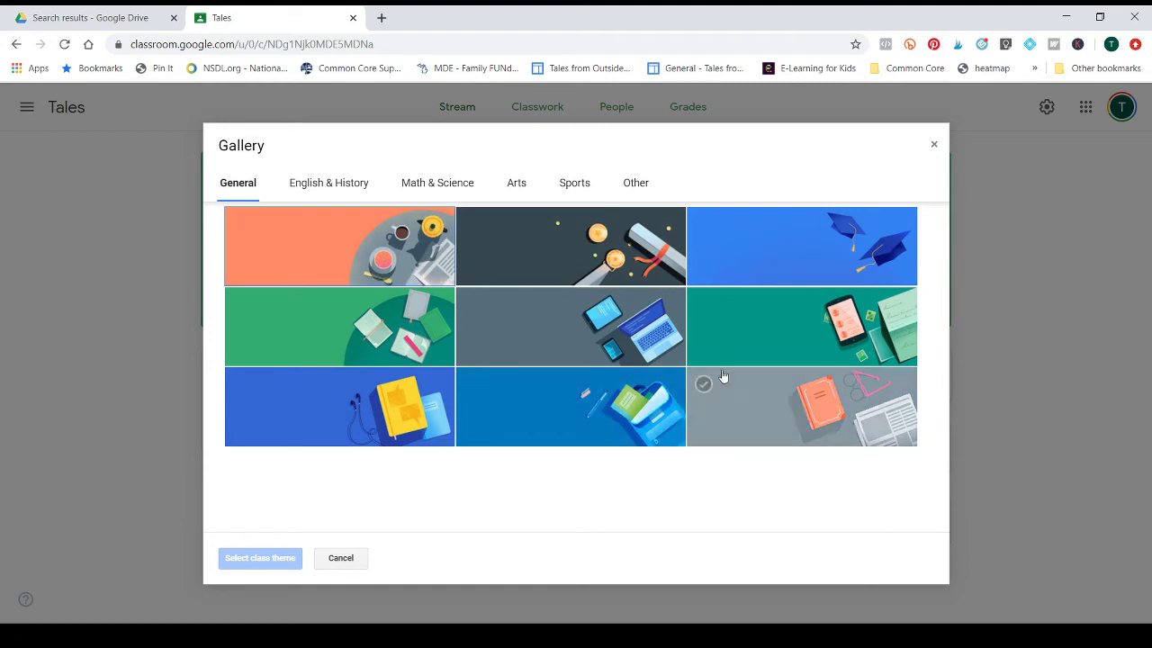
{"action": "left_click", "coordinate": [781, 335]}
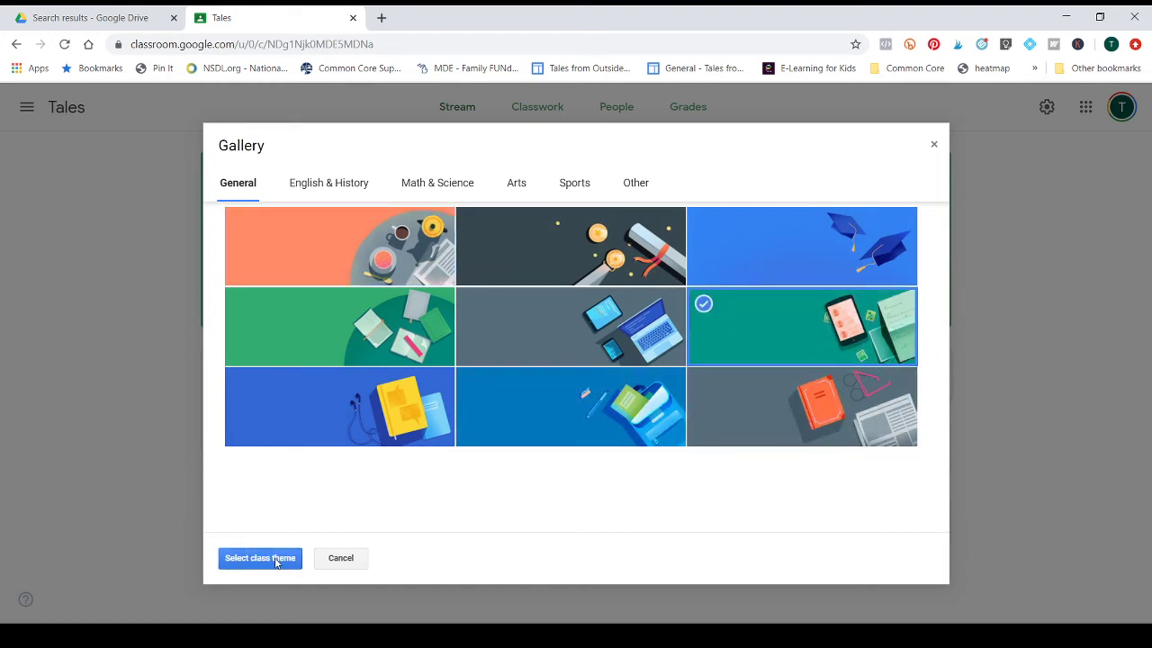
{"action": "left_click", "coordinate": [243, 569]}
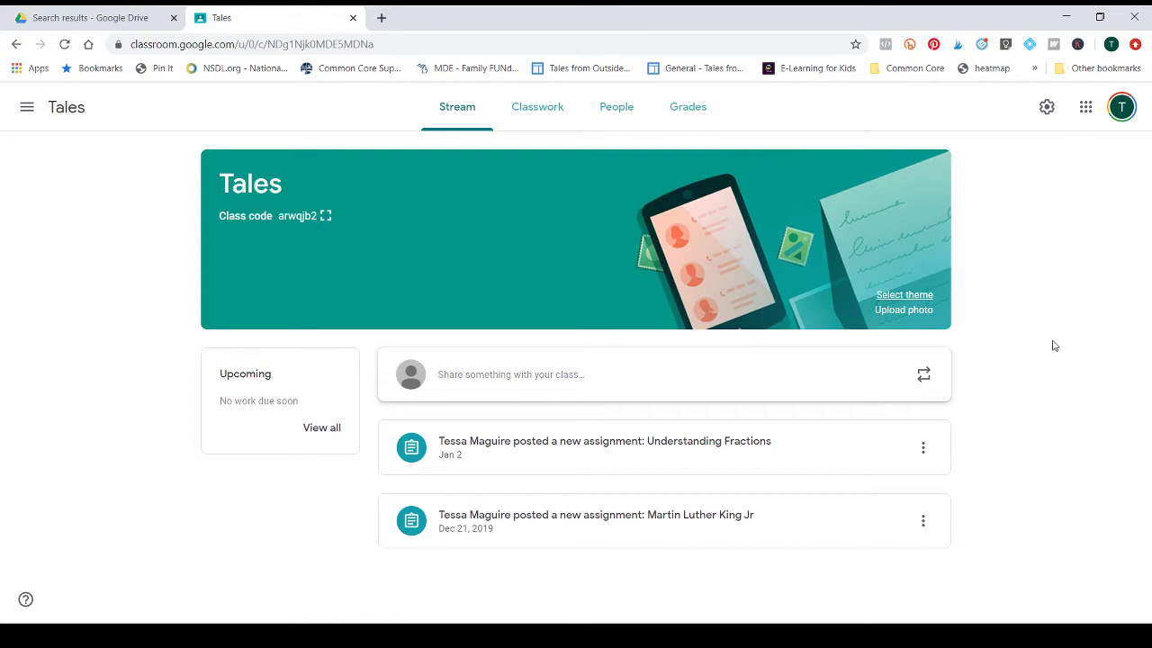
Step: Draft a stream announcement for all students reading "Welcome to our class on Classroom!" and check its posting options
{"action": "left_click", "coordinate": [546, 382]}
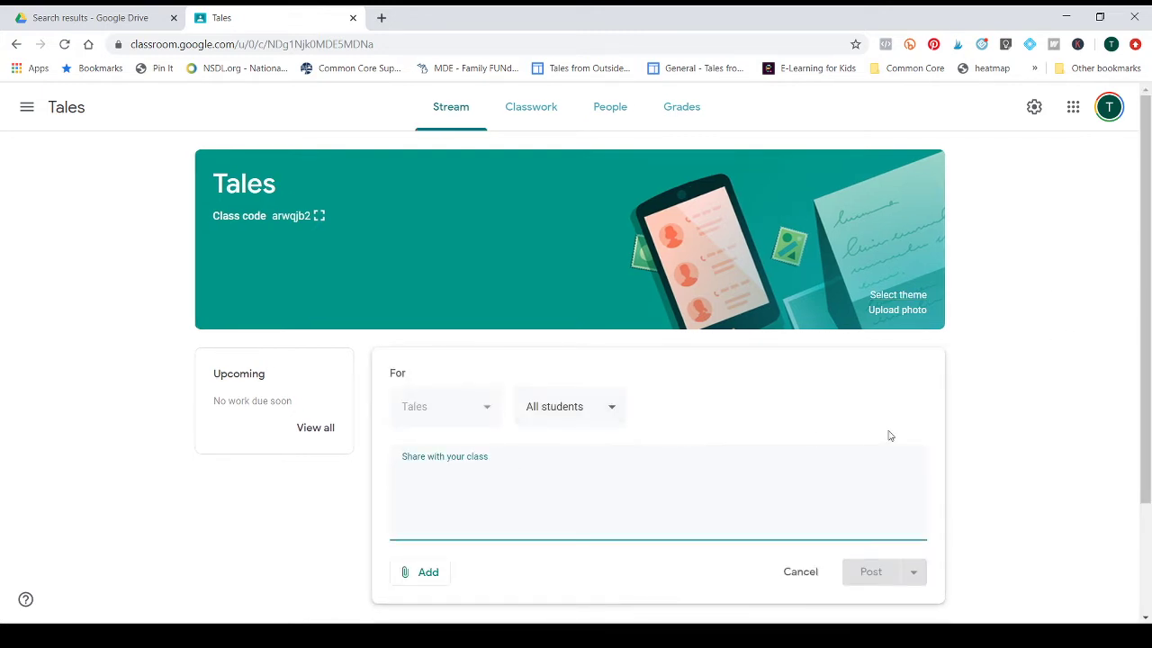
{"action": "scroll", "coordinate": [720, 423], "scroll_direction": "down", "scroll_amount": 1}
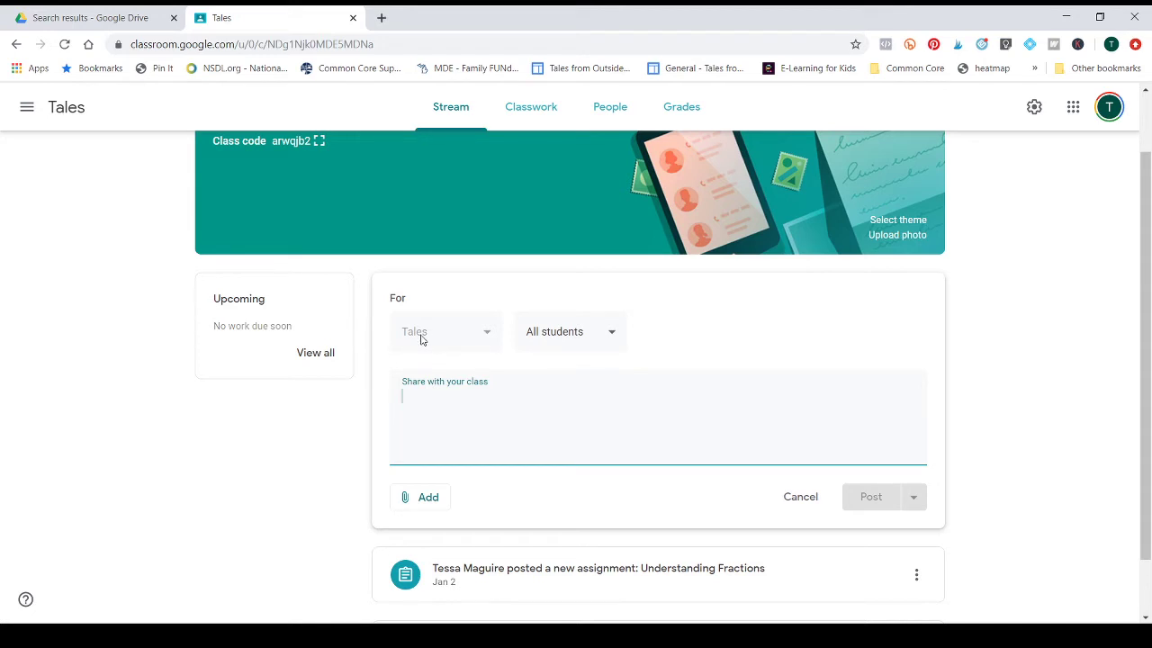
{"action": "left_click", "coordinate": [581, 338]}
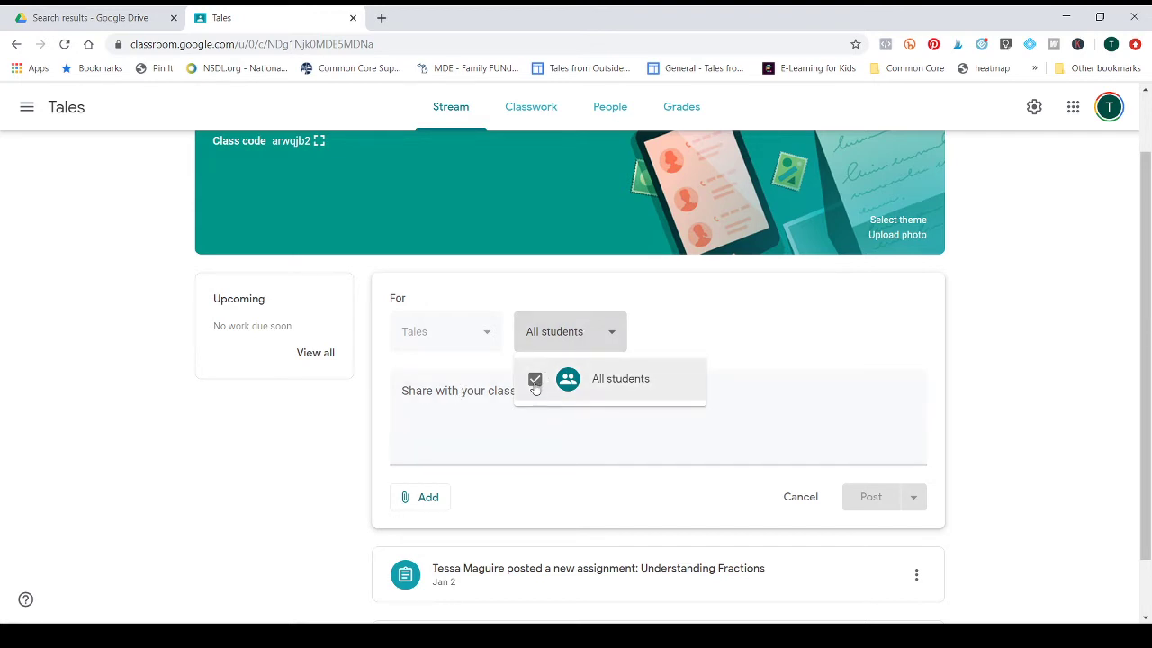
{"action": "left_click", "coordinate": [489, 401]}
{"action": "left_click", "coordinate": [480, 401]}
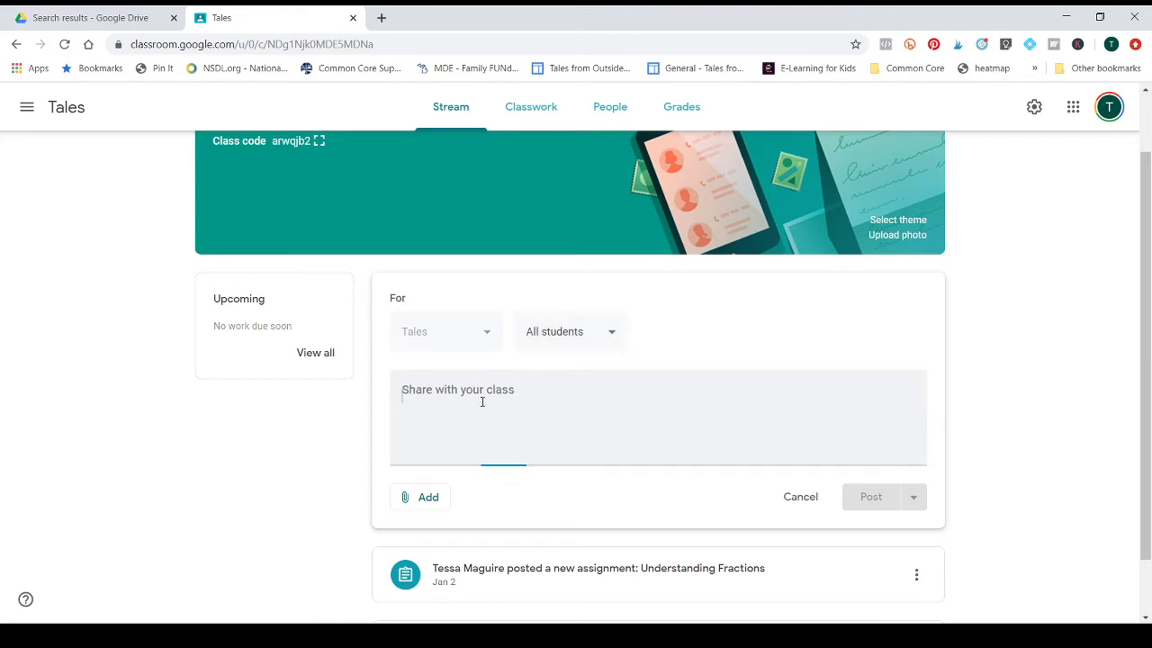
{"action": "type", "text": "Welcome to our"}
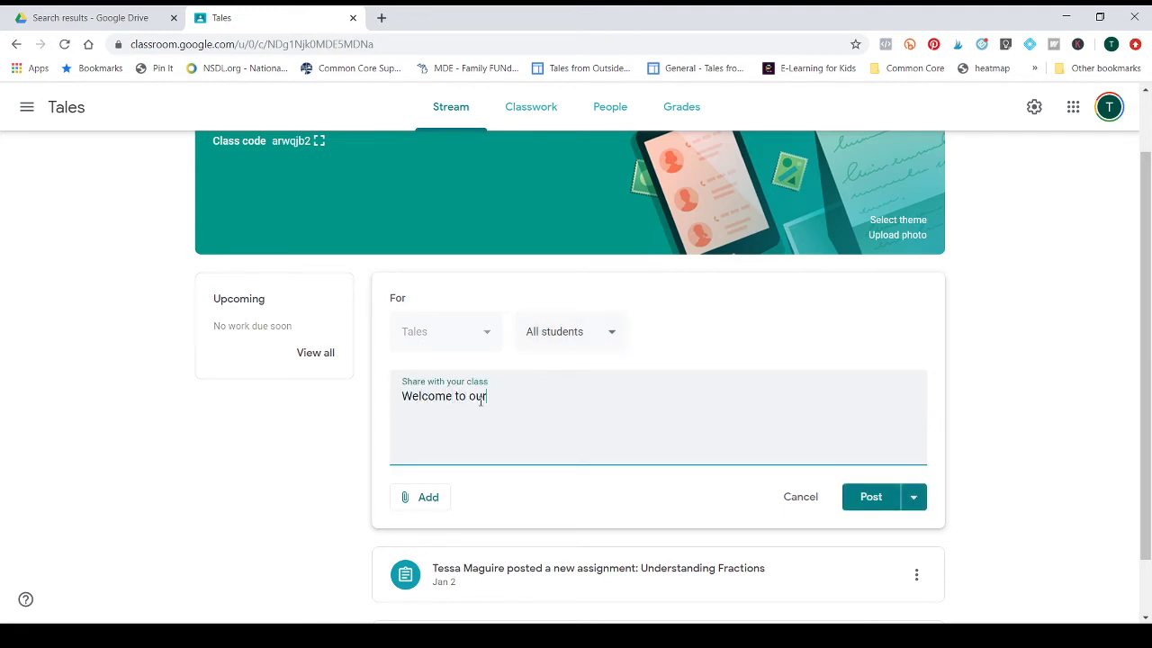
{"action": "type", "text": " class on Classroom!"}
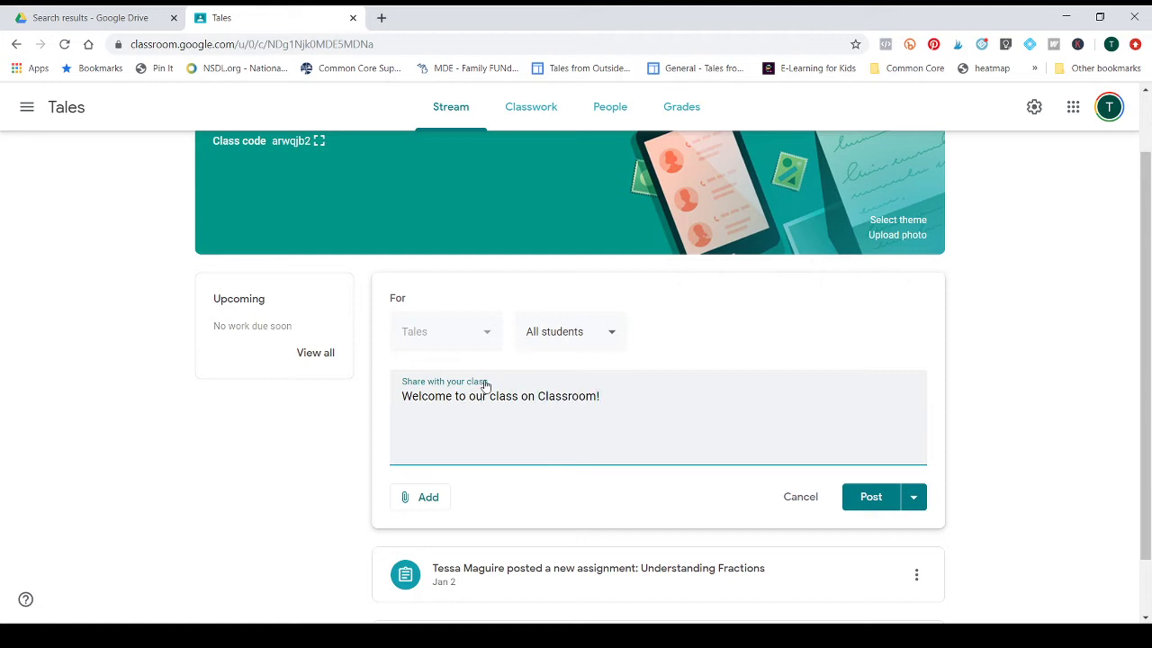
{"action": "left_click", "coordinate": [914, 505]}
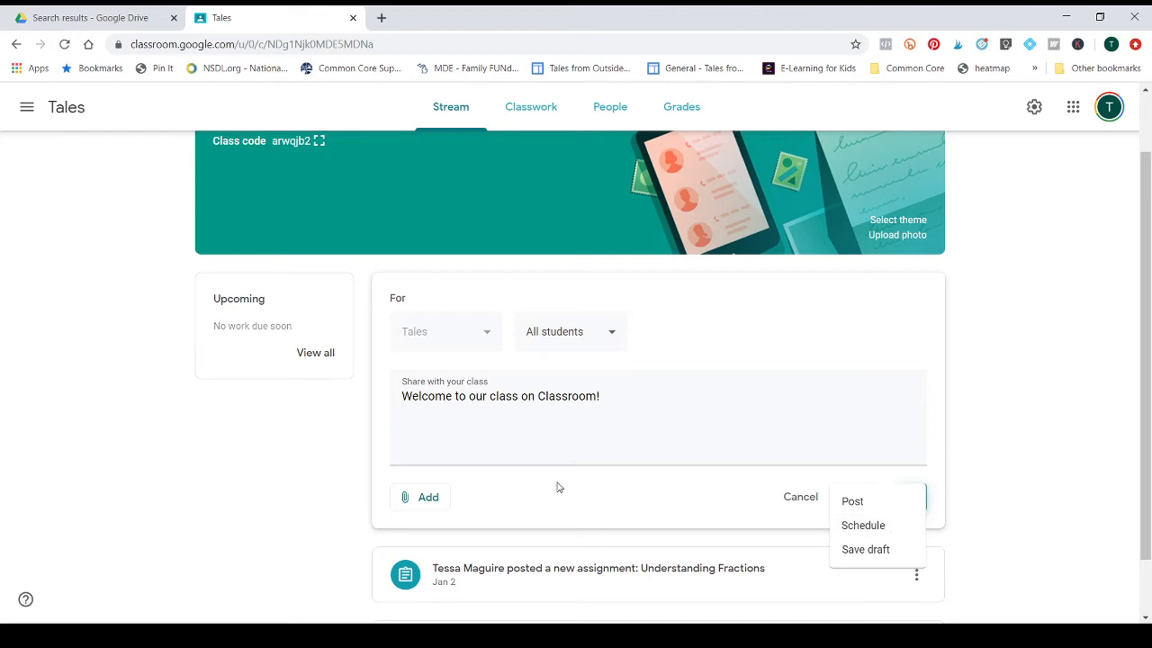
{"action": "left_click", "coordinate": [504, 494]}
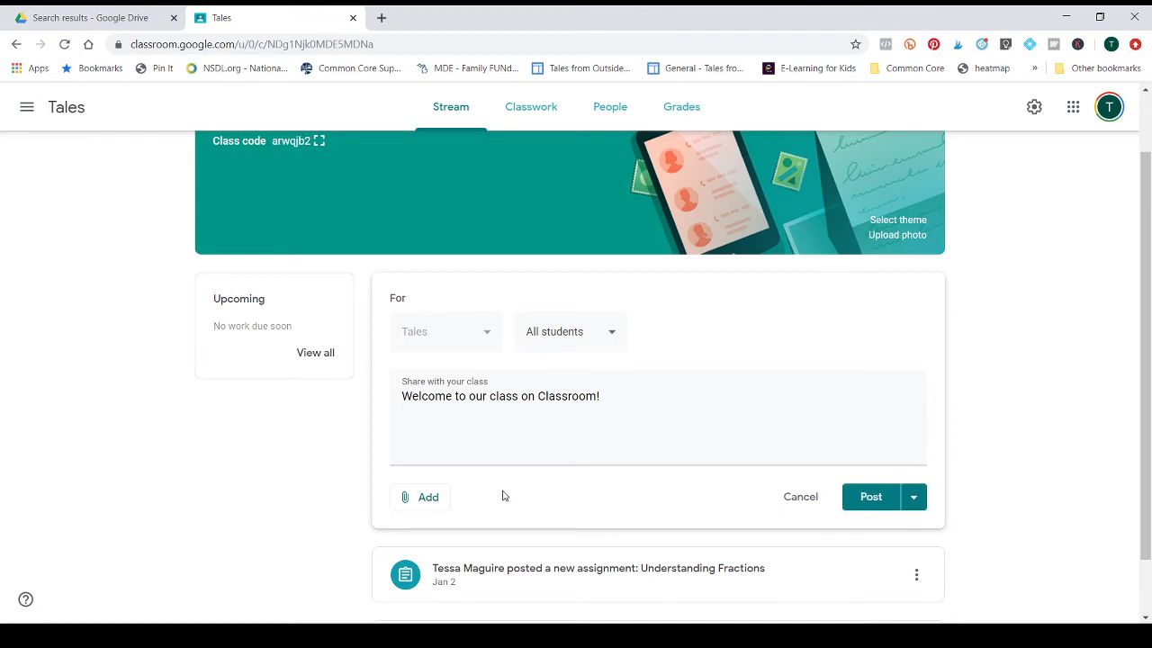
{"action": "left_click", "coordinate": [415, 506]}
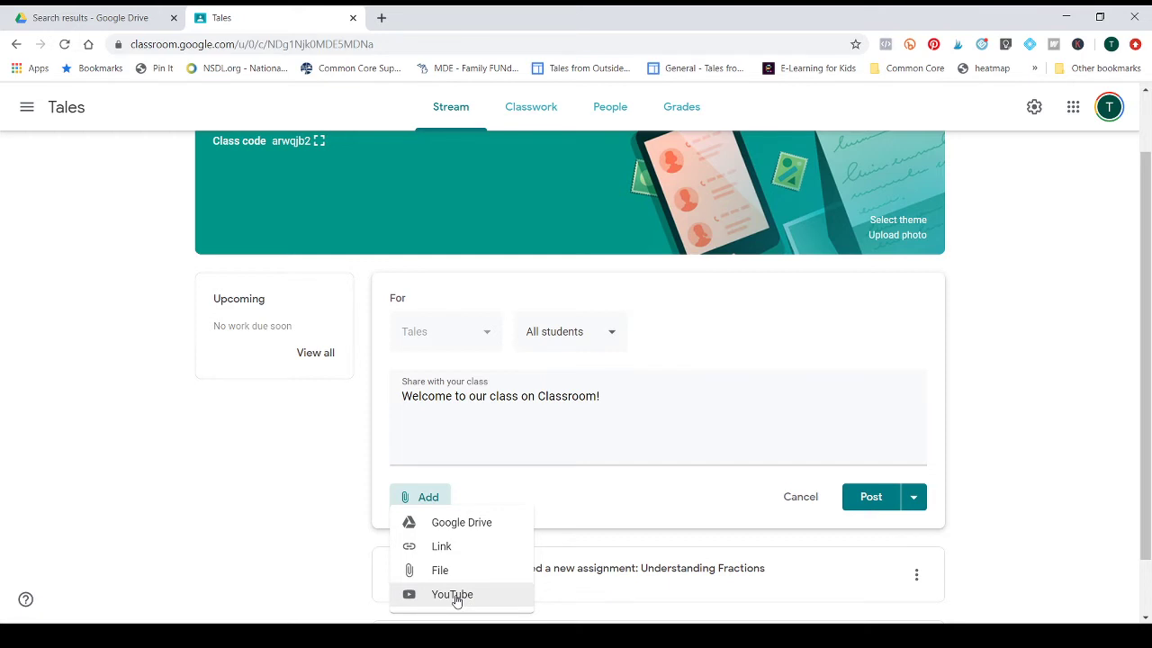
{"action": "left_click", "coordinate": [465, 550]}
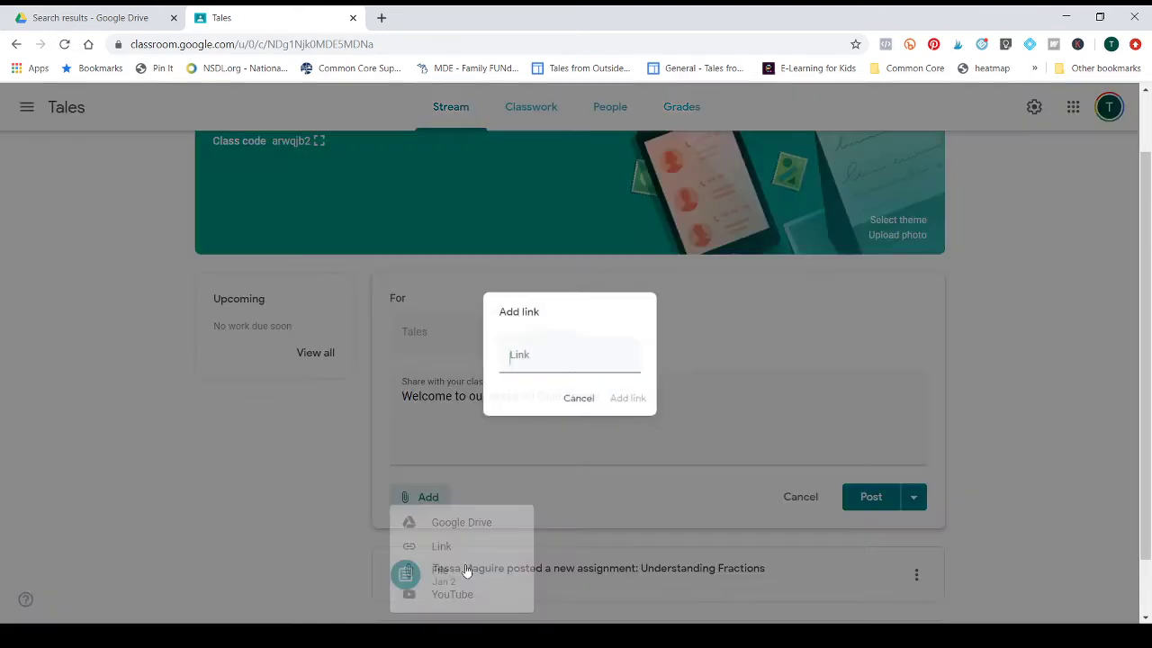
{"action": "left_click", "coordinate": [527, 356]}
{"action": "type", "text": "ewwaj"}
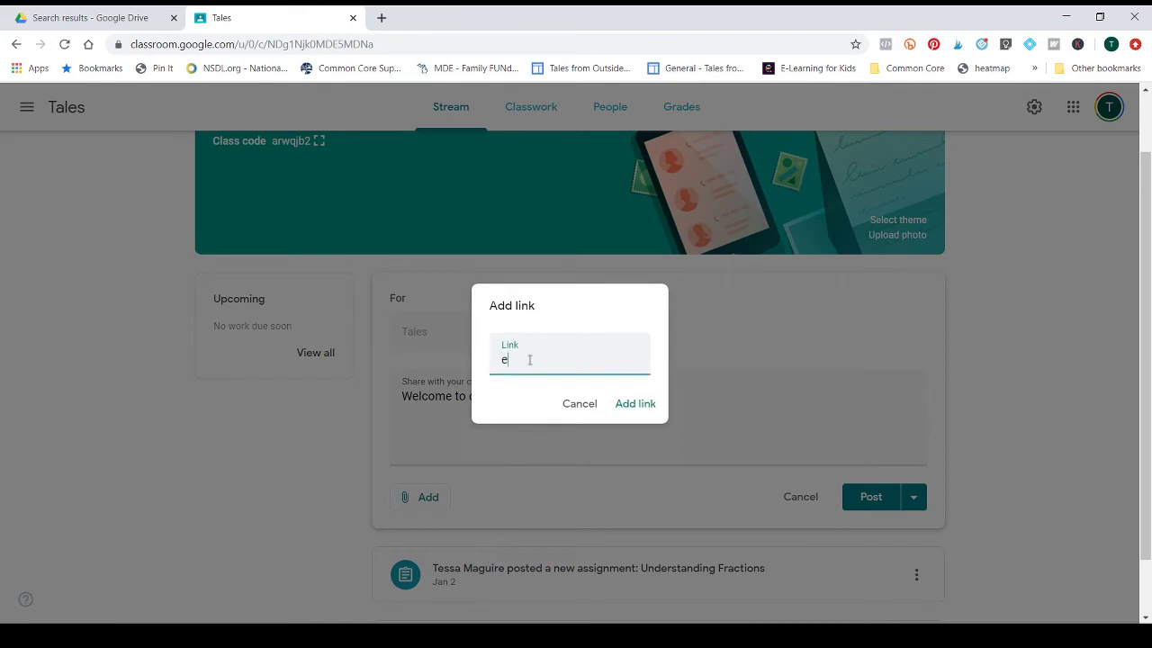
{"action": "key", "text": "BackSpace"}
{"action": "key", "text": "BackSpace"}
{"action": "key", "text": "BackSpace"}
{"action": "key", "text": "BackSpace"}
{"action": "key", "text": "BackSpace"}
{"action": "type", "text": "www.talesfromoutsidethec"}
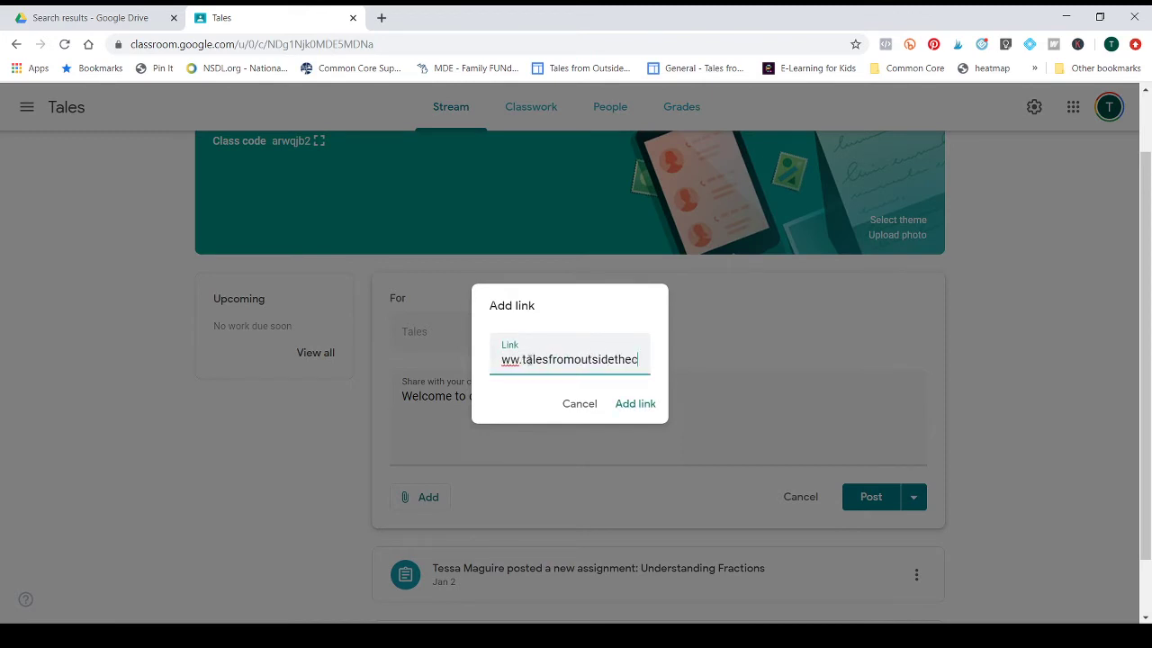
{"action": "type", "text": "lassroom.com"}
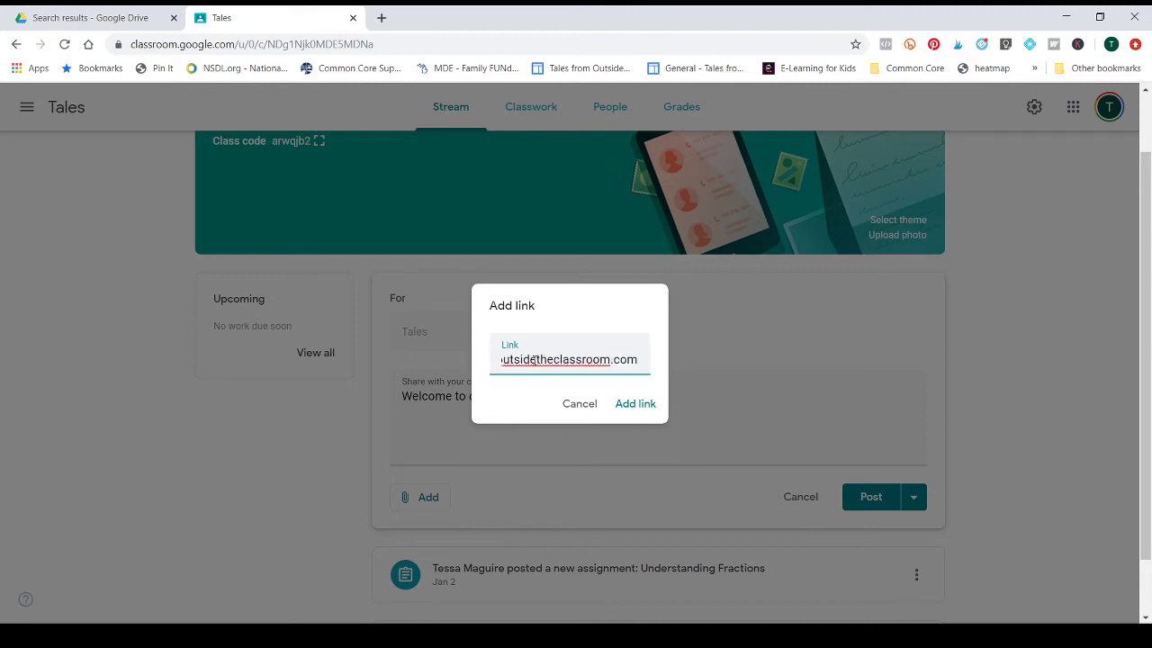
{"action": "left_click", "coordinate": [635, 403]}
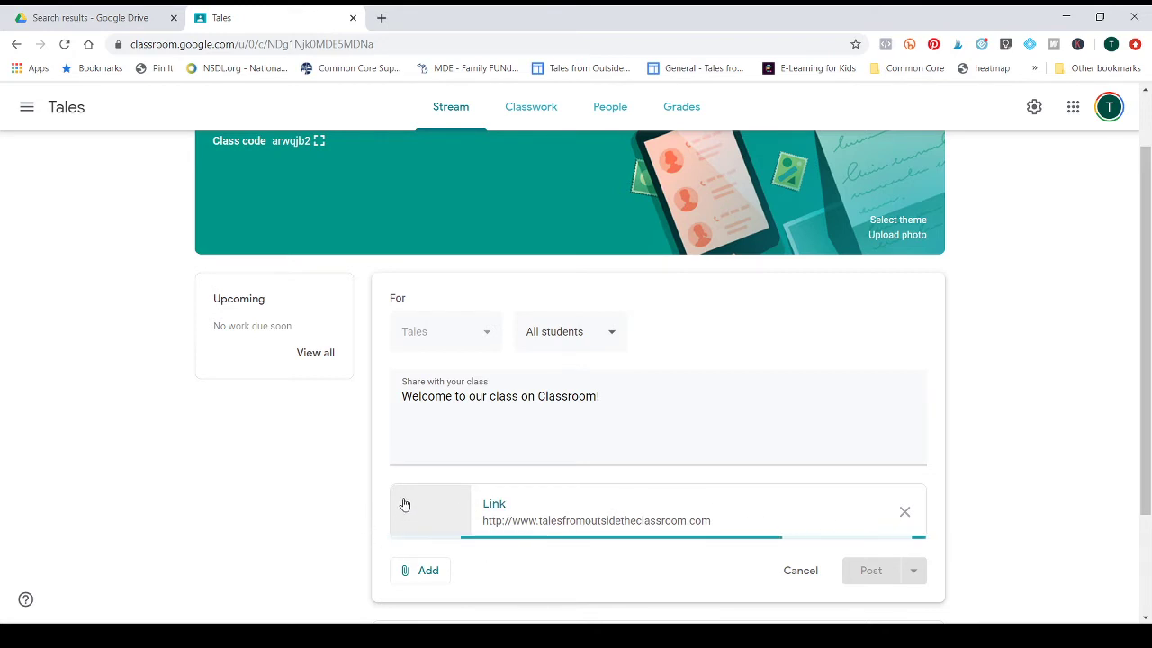
Step: Examine the options for attaching an uploaded file to the welcome announcement, without adding one
{"action": "left_click", "coordinate": [429, 578]}
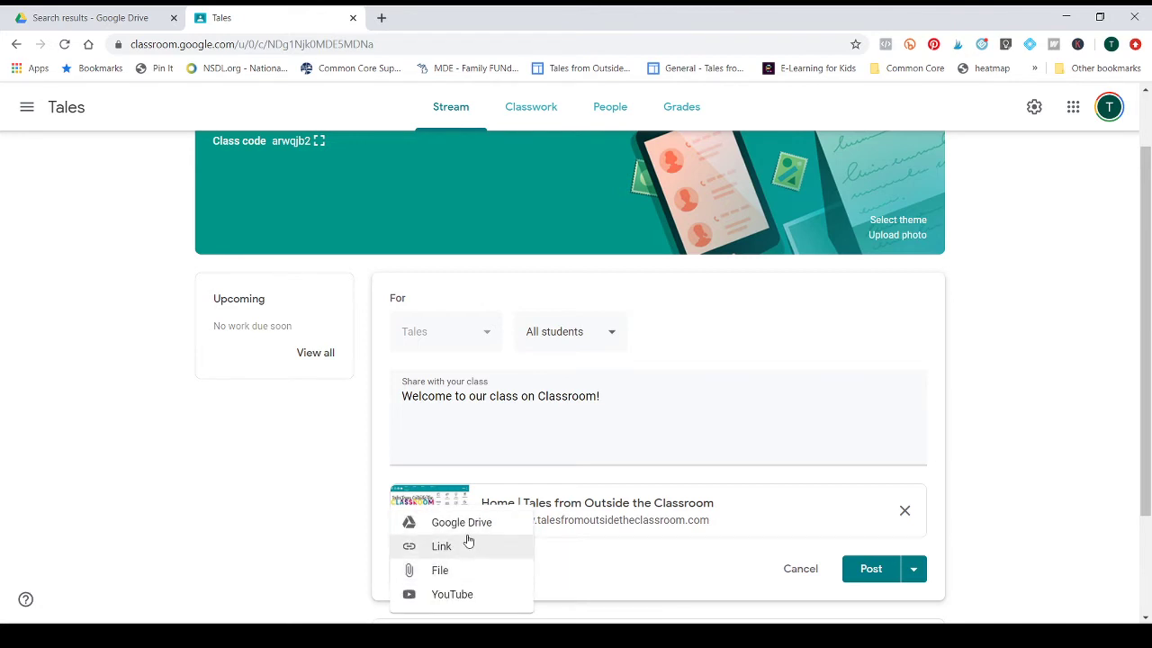
{"action": "left_click", "coordinate": [455, 580]}
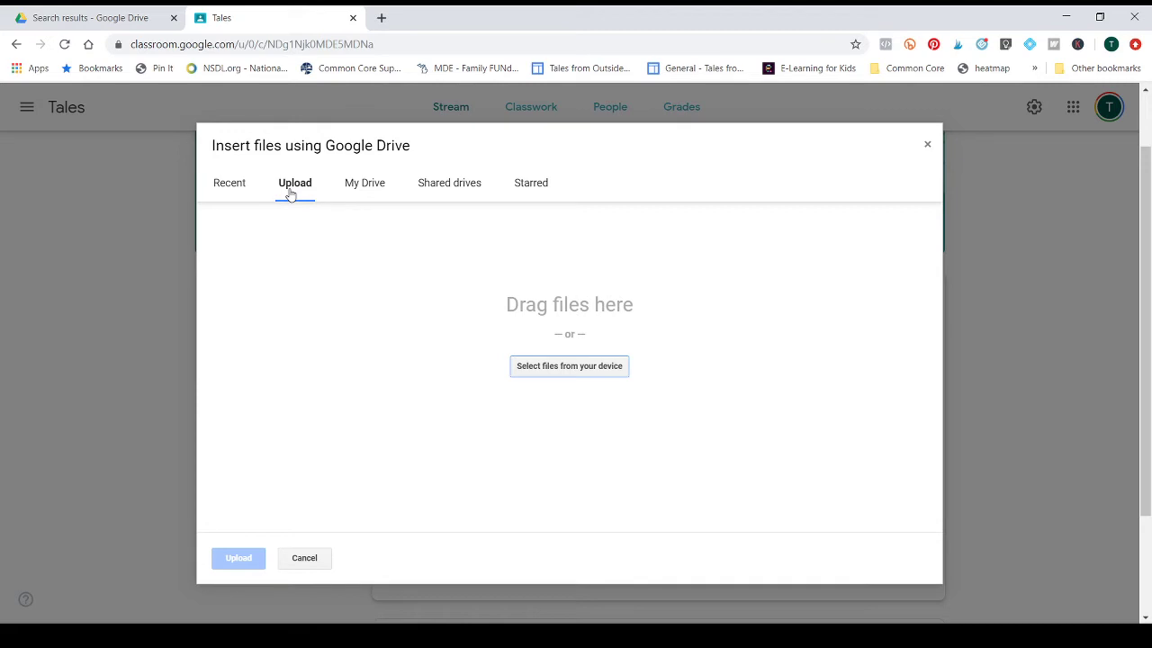
{"action": "left_click", "coordinate": [926, 145]}
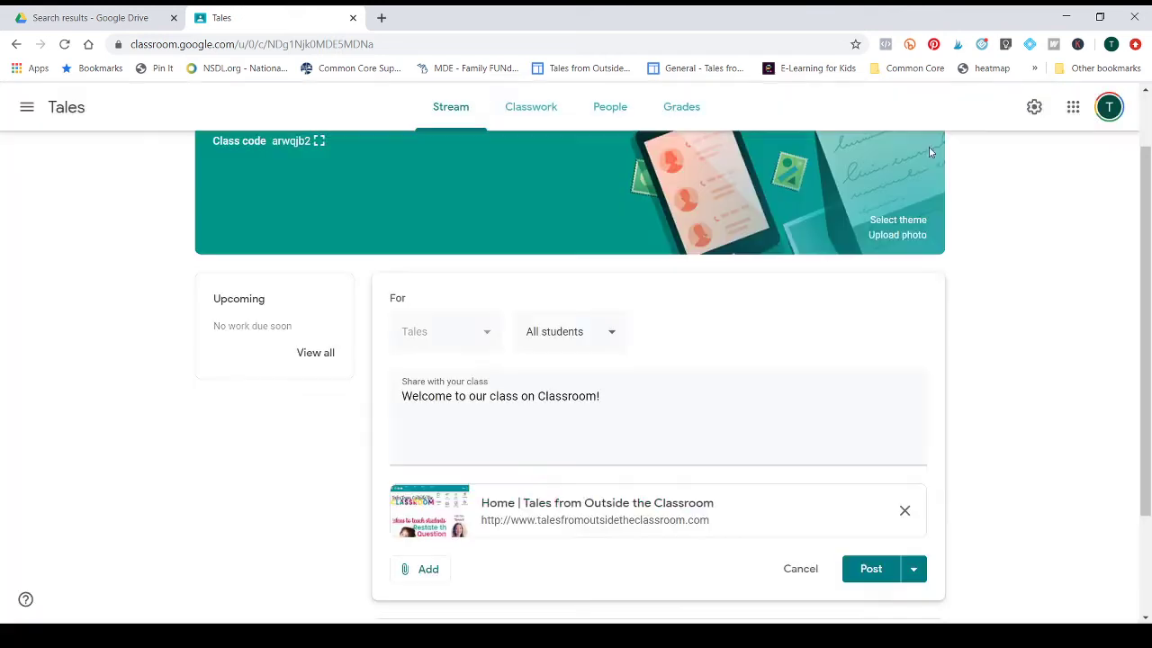
{"action": "left_click", "coordinate": [423, 569]}
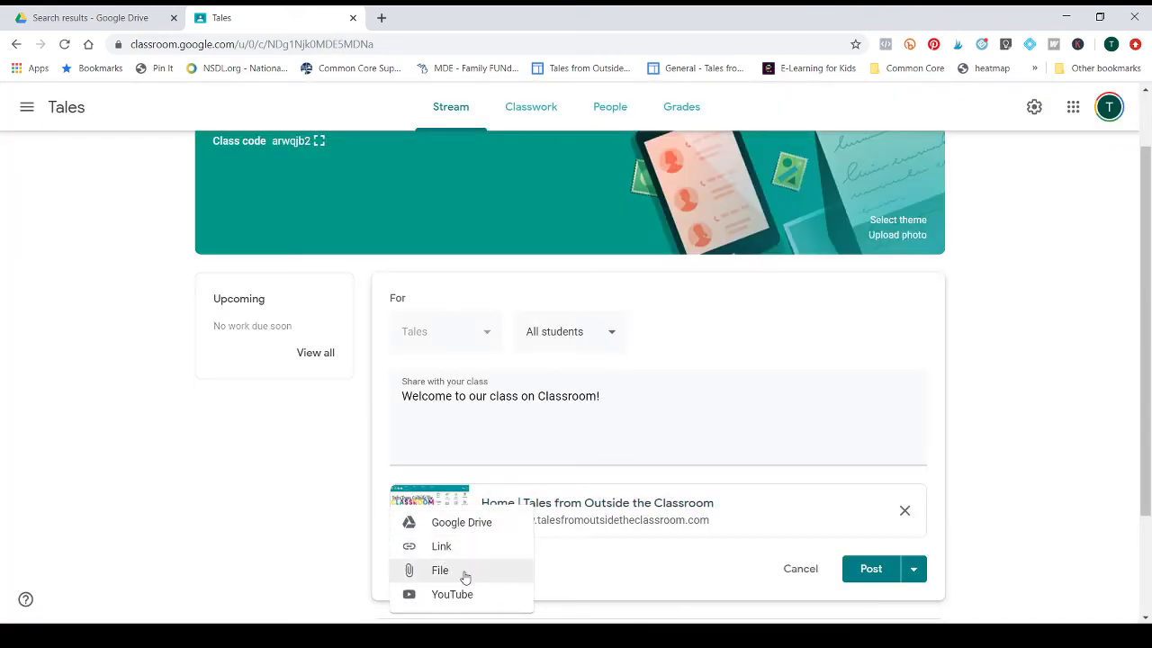
{"action": "left_click", "coordinate": [463, 570]}
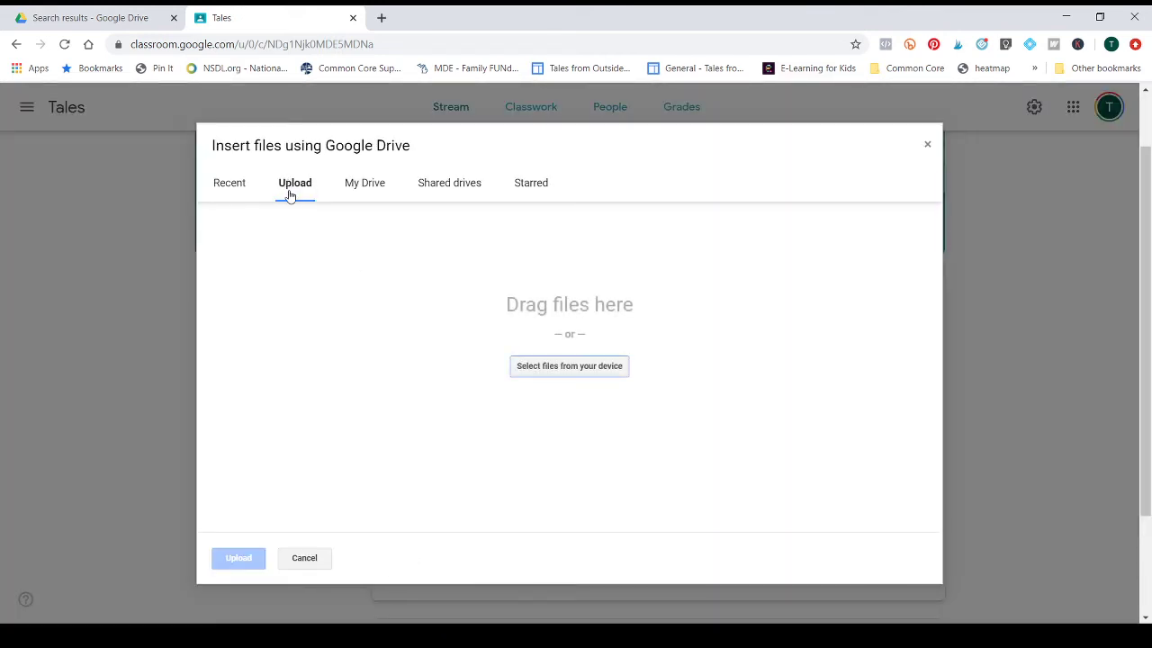
{"action": "left_click", "coordinate": [928, 147]}
Step: Attach the Part Part Whole PowerPoint from the recent Google Drive files and post the welcome announcement
{"action": "left_click", "coordinate": [416, 569]}
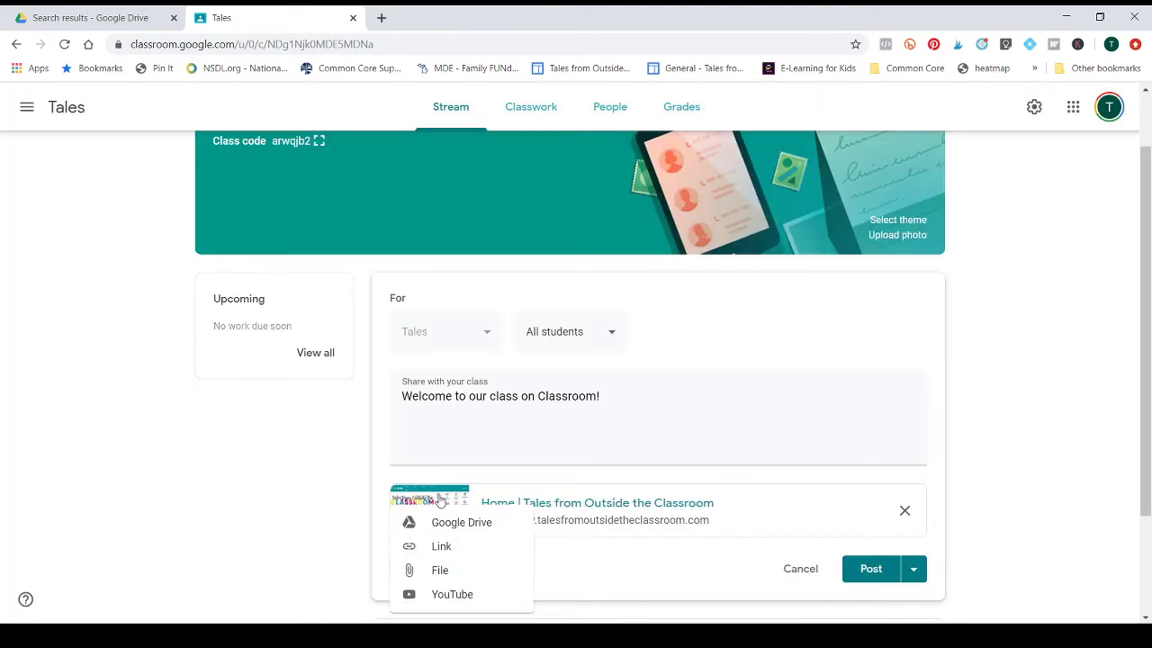
{"action": "left_click", "coordinate": [441, 523]}
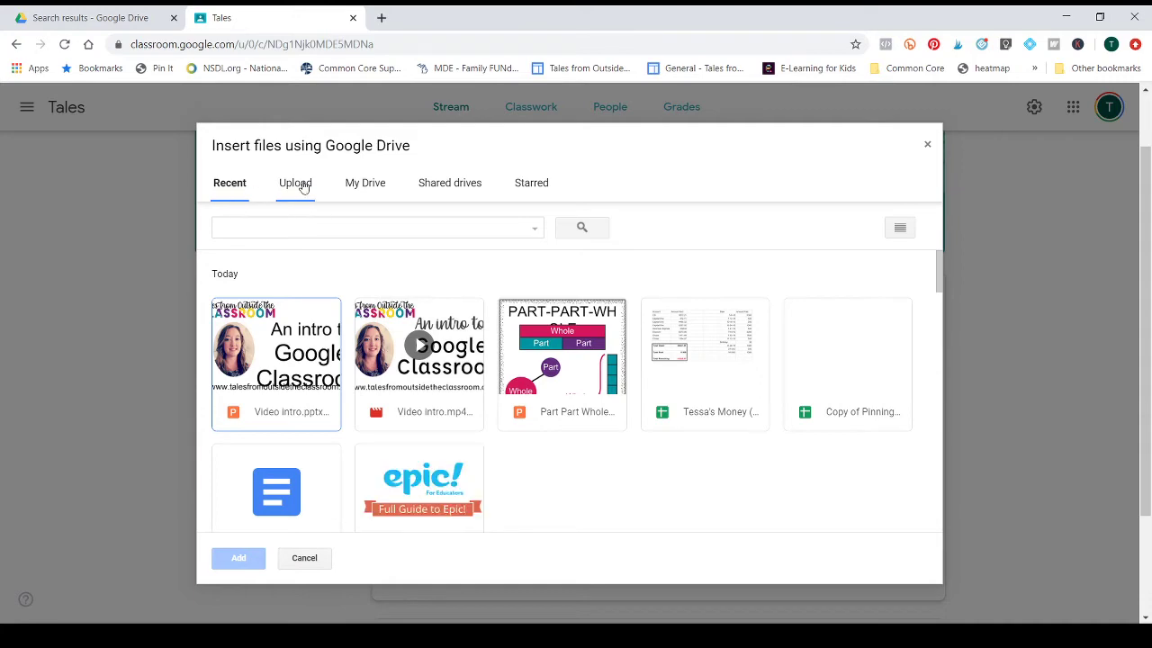
{"action": "left_click", "coordinate": [303, 185]}
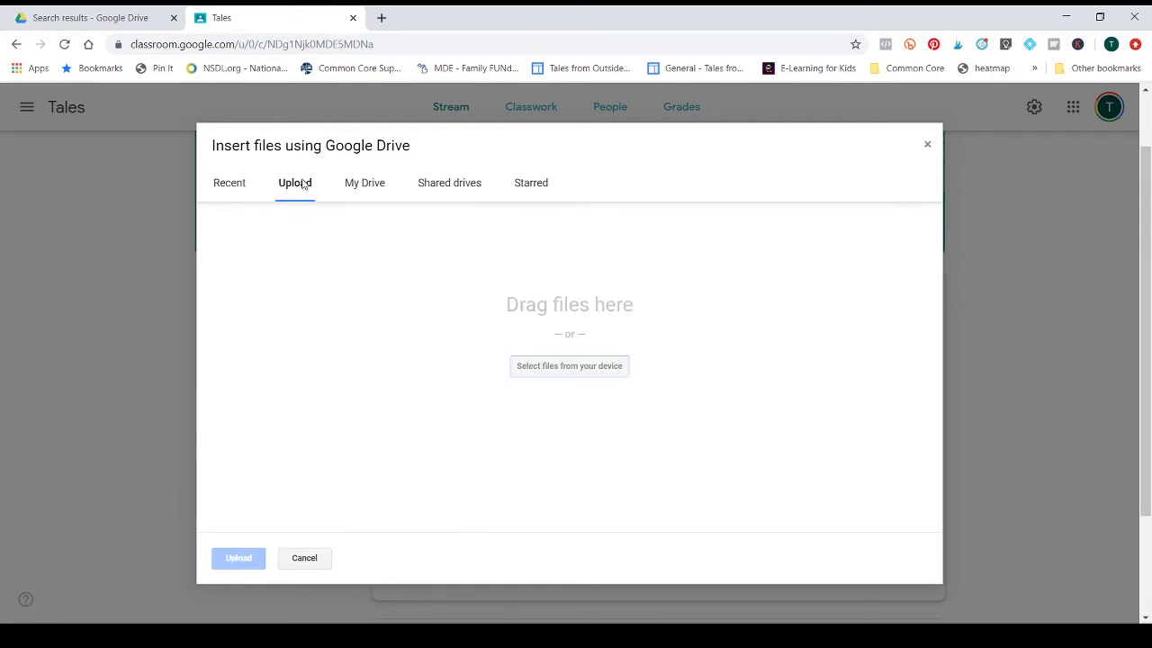
{"action": "left_click", "coordinate": [255, 186]}
{"action": "scroll", "coordinate": [456, 409], "scroll_direction": "down", "scroll_amount": 5}
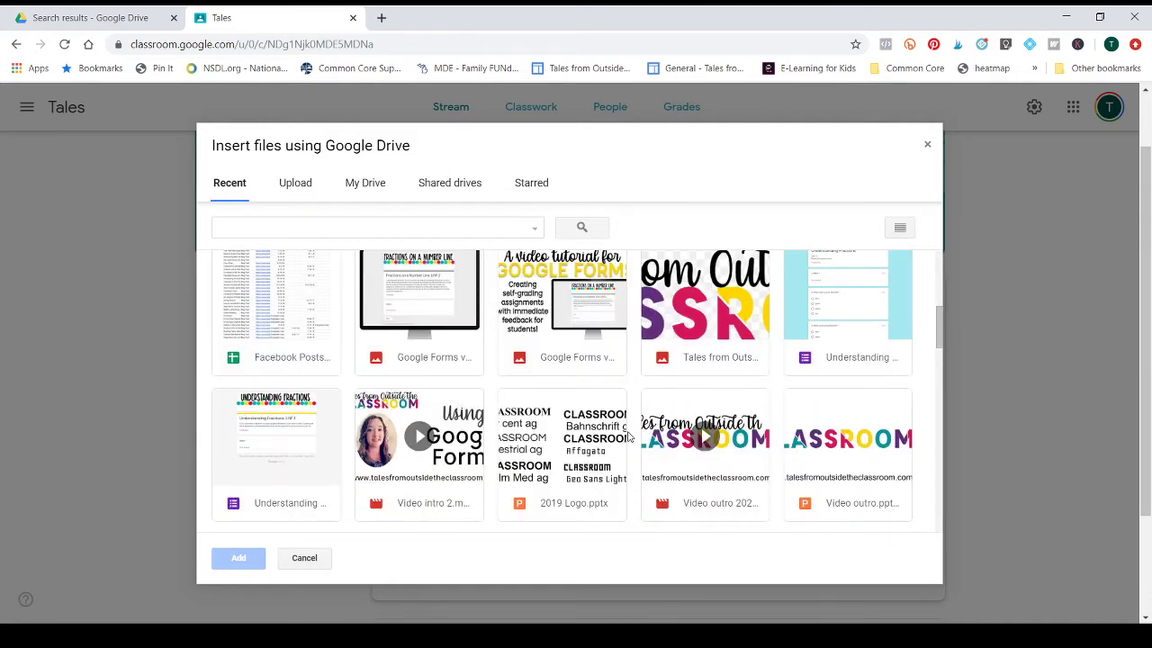
{"action": "scroll", "coordinate": [629, 436], "scroll_direction": "up", "scroll_amount": 1}
{"action": "scroll", "coordinate": [628, 436], "scroll_direction": "up", "scroll_amount": 4}
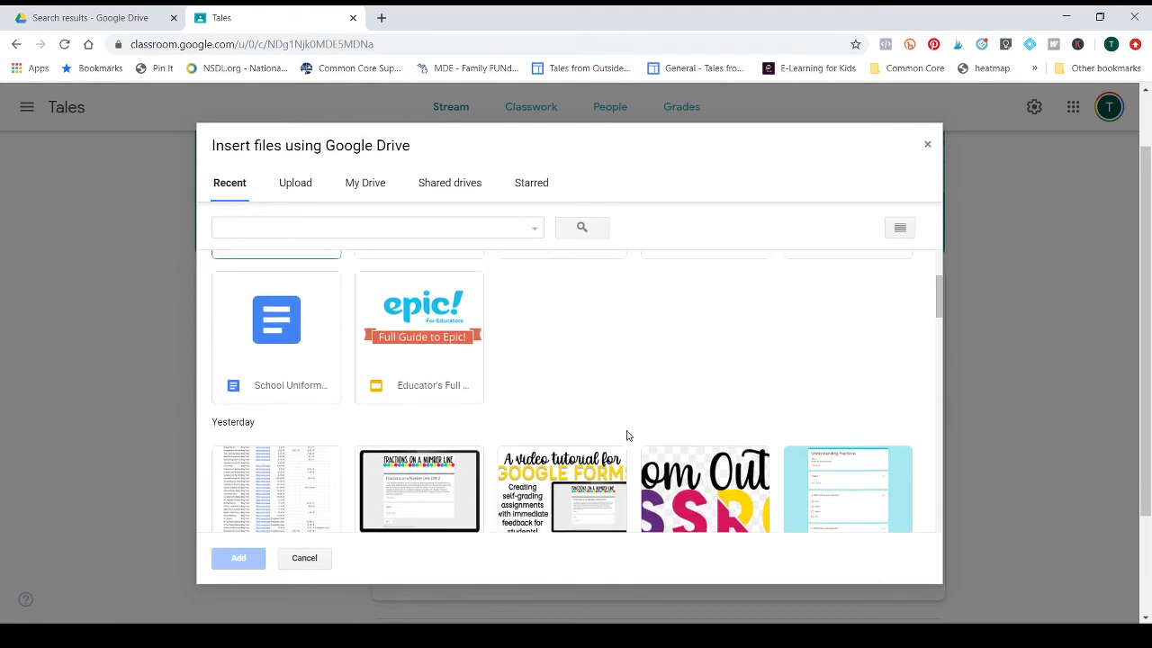
{"action": "left_click", "coordinate": [544, 367]}
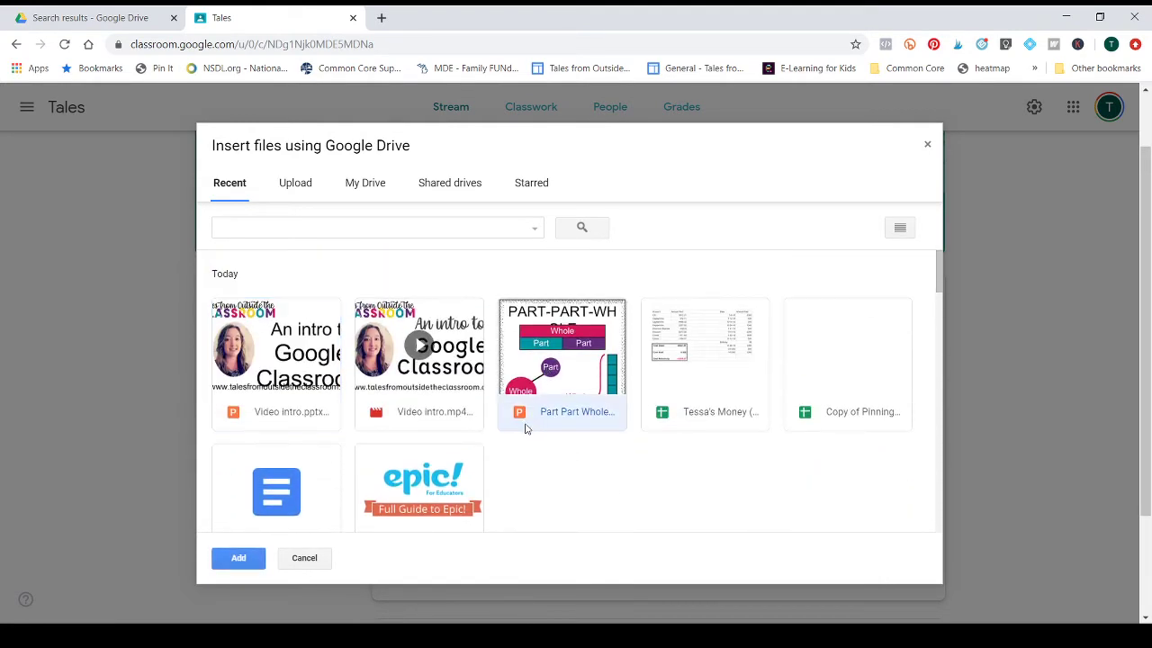
{"action": "left_click", "coordinate": [238, 558]}
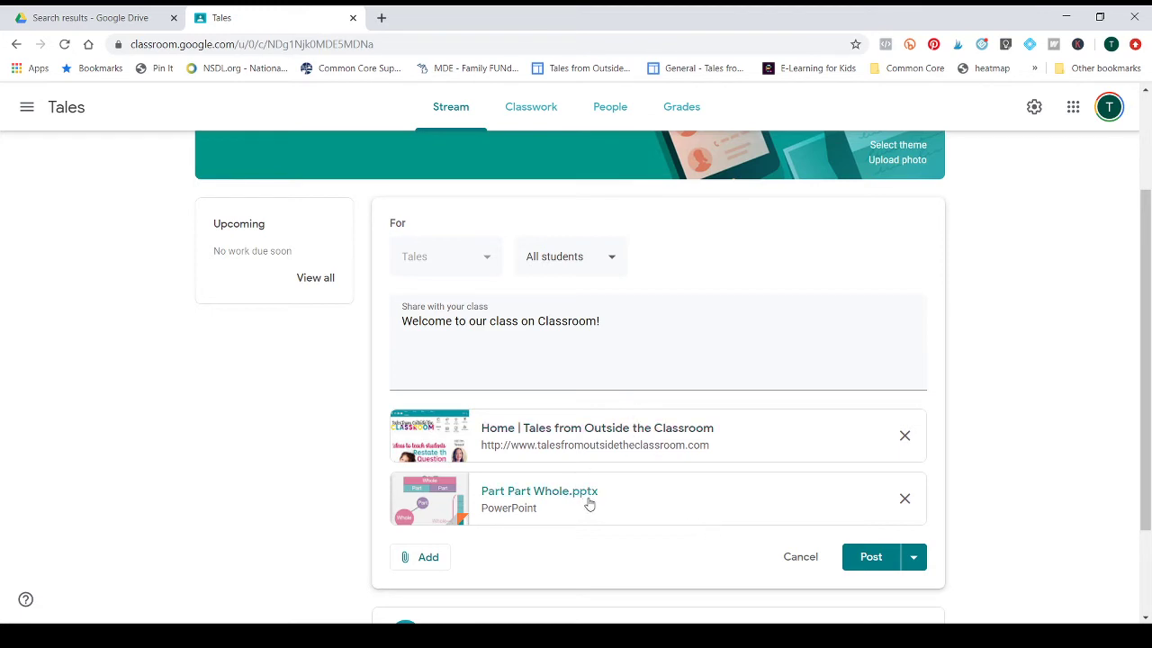
{"action": "left_click", "coordinate": [867, 557]}
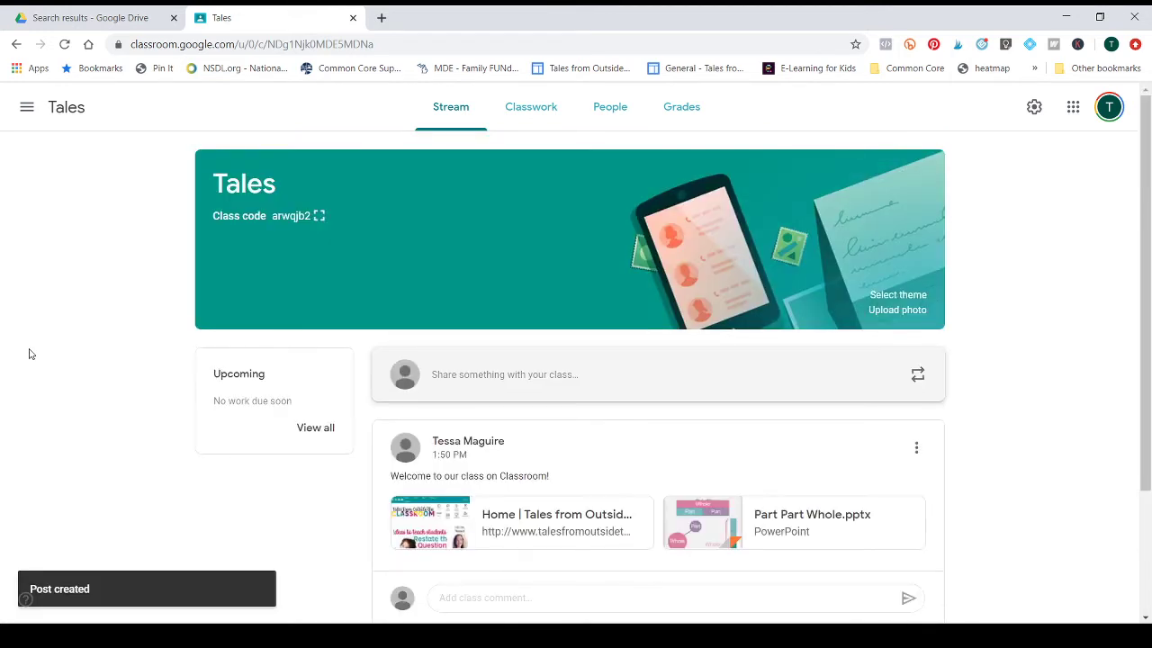
Step: Check the website link in the posted welcome announcement and return to the class stream
{"action": "scroll", "coordinate": [28, 354], "scroll_direction": "down", "scroll_amount": 1}
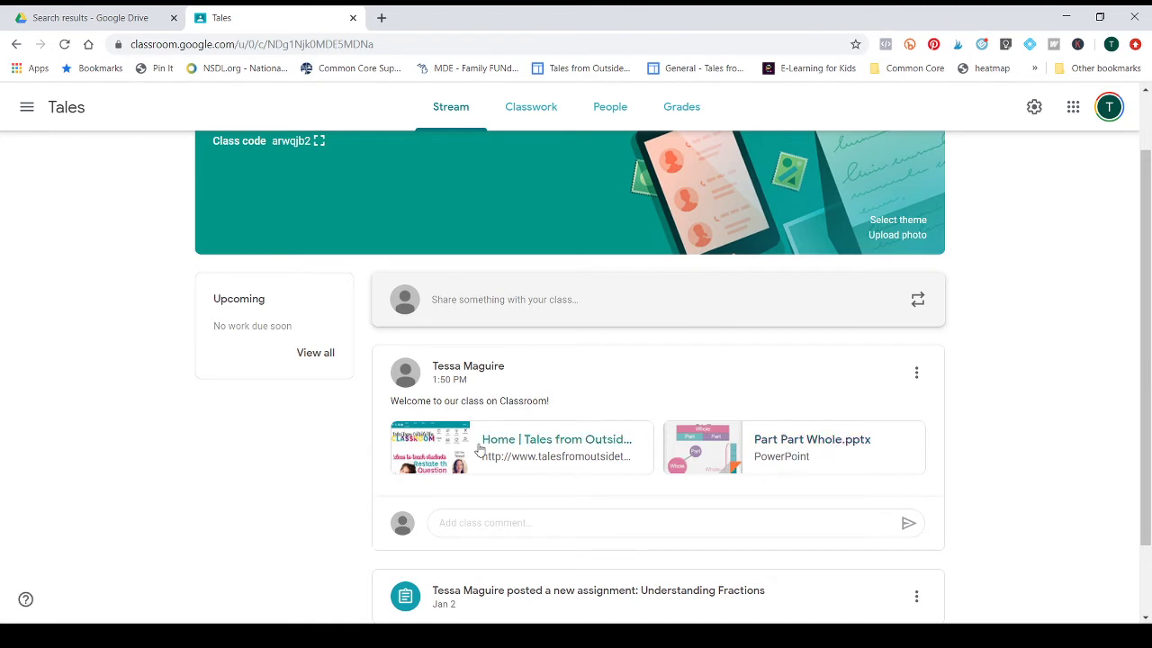
{"action": "left_click", "coordinate": [522, 440]}
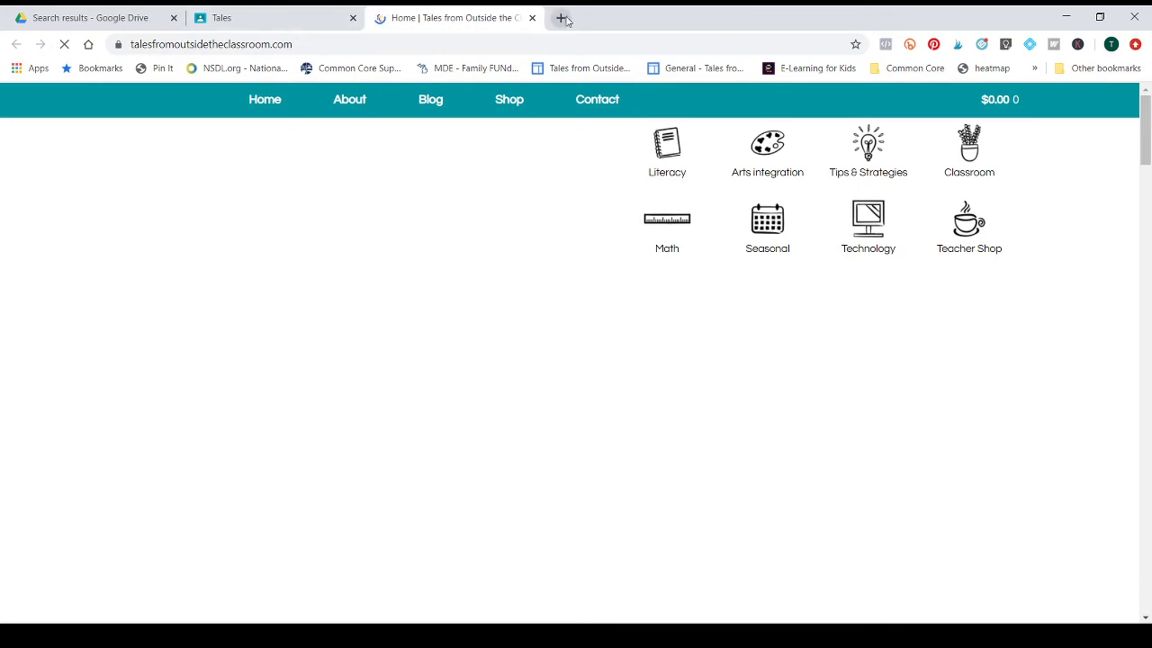
{"action": "left_click", "coordinate": [532, 17]}
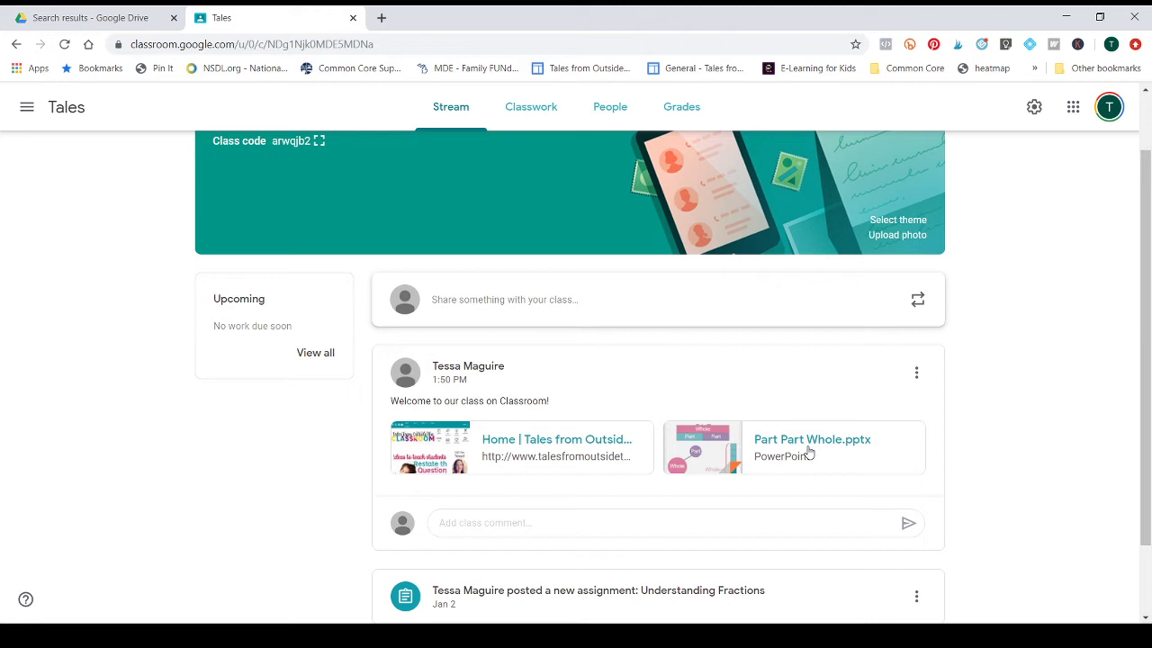
Step: Start another stream announcement and attach the Google Slides file "Copy of Digital Journals- March" from Google Drive
{"action": "scroll", "coordinate": [808, 452], "scroll_direction": "down", "scroll_amount": 1}
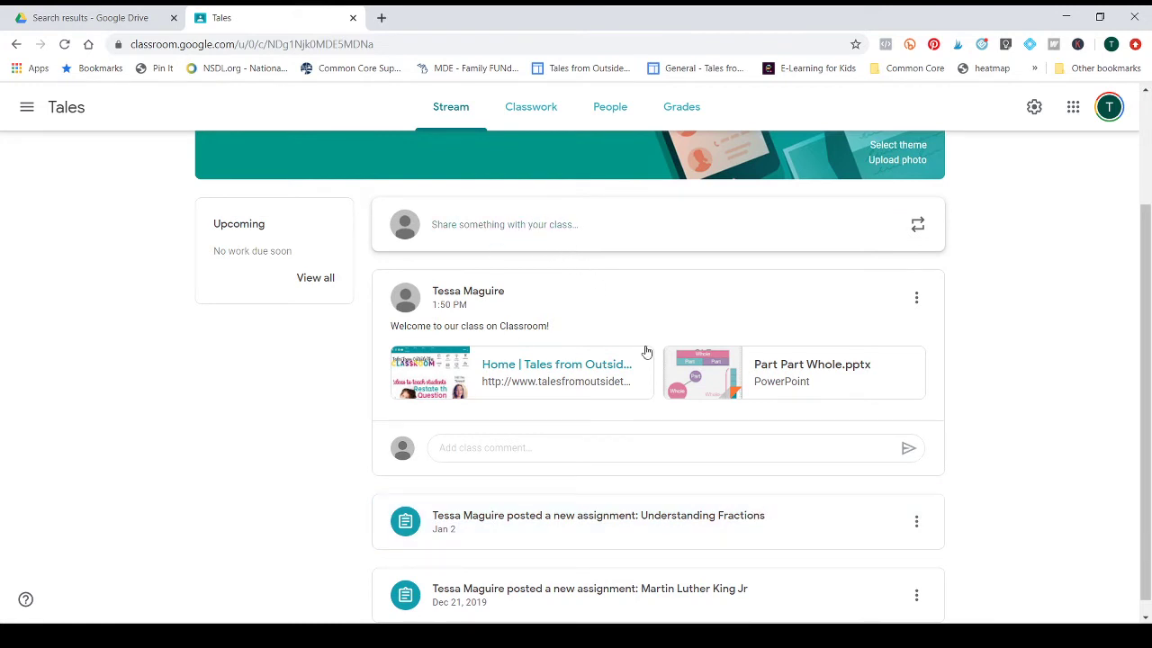
{"action": "left_click", "coordinate": [478, 236]}
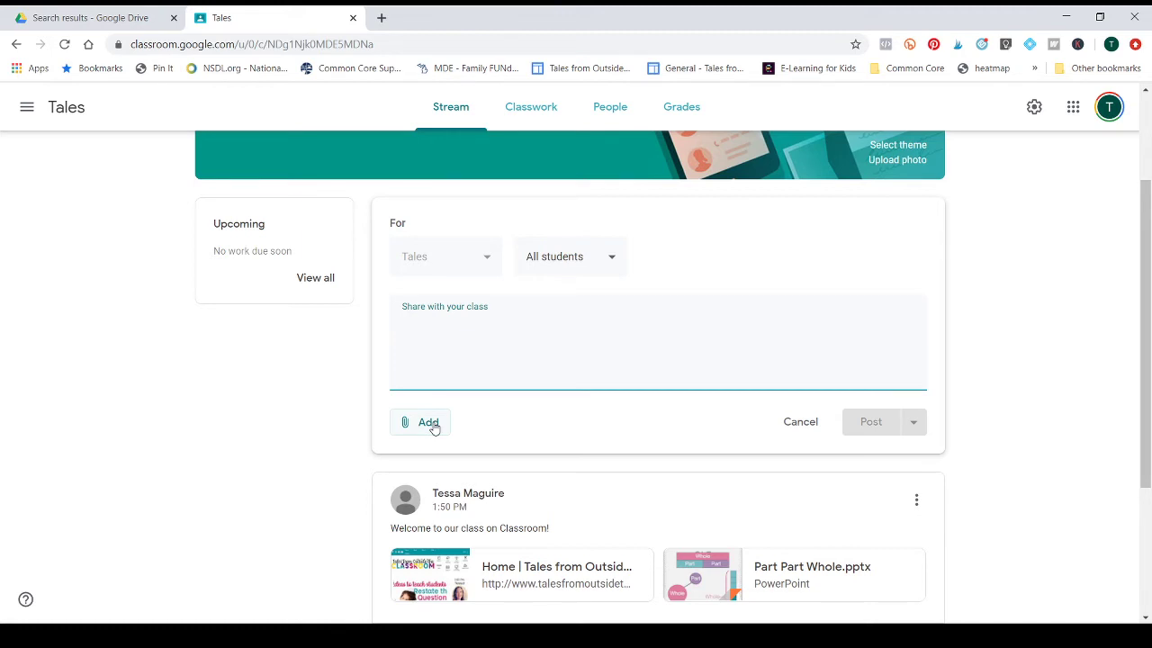
{"action": "left_click", "coordinate": [430, 427]}
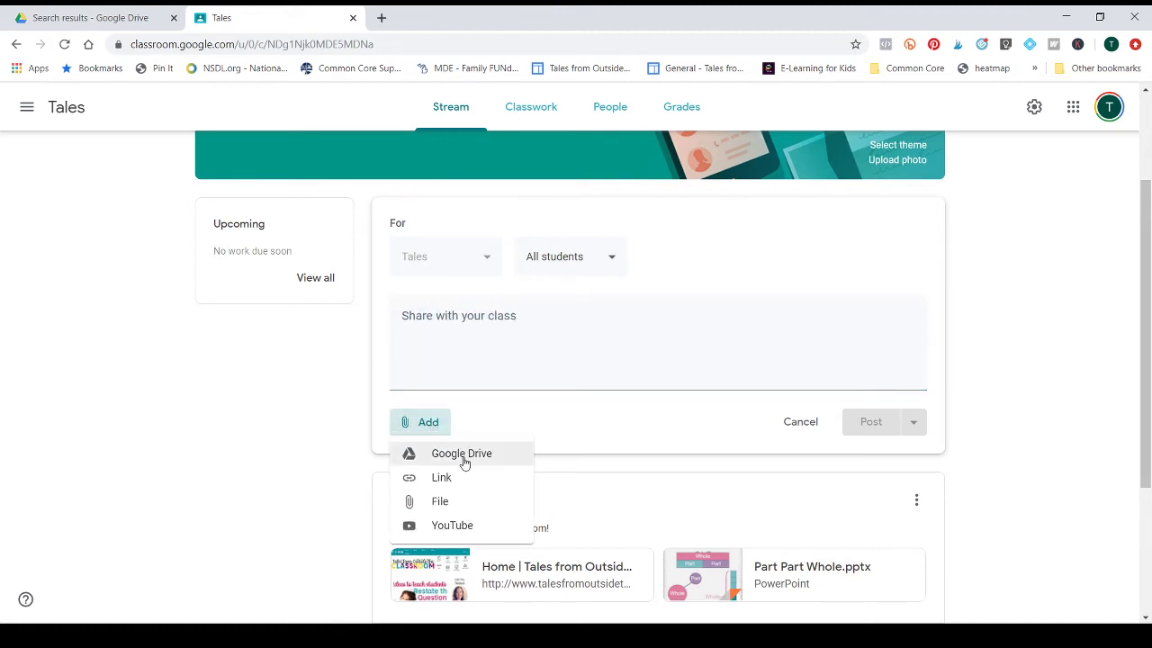
{"action": "left_click", "coordinate": [462, 456]}
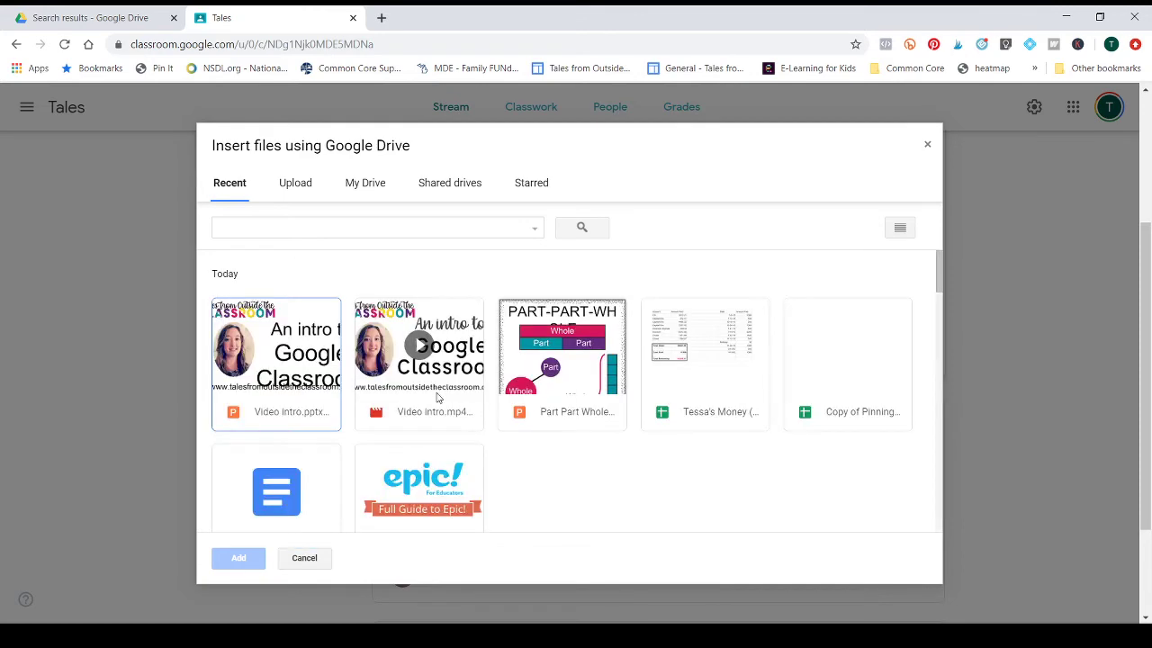
{"action": "scroll", "coordinate": [439, 397], "scroll_direction": "down", "scroll_amount": 12}
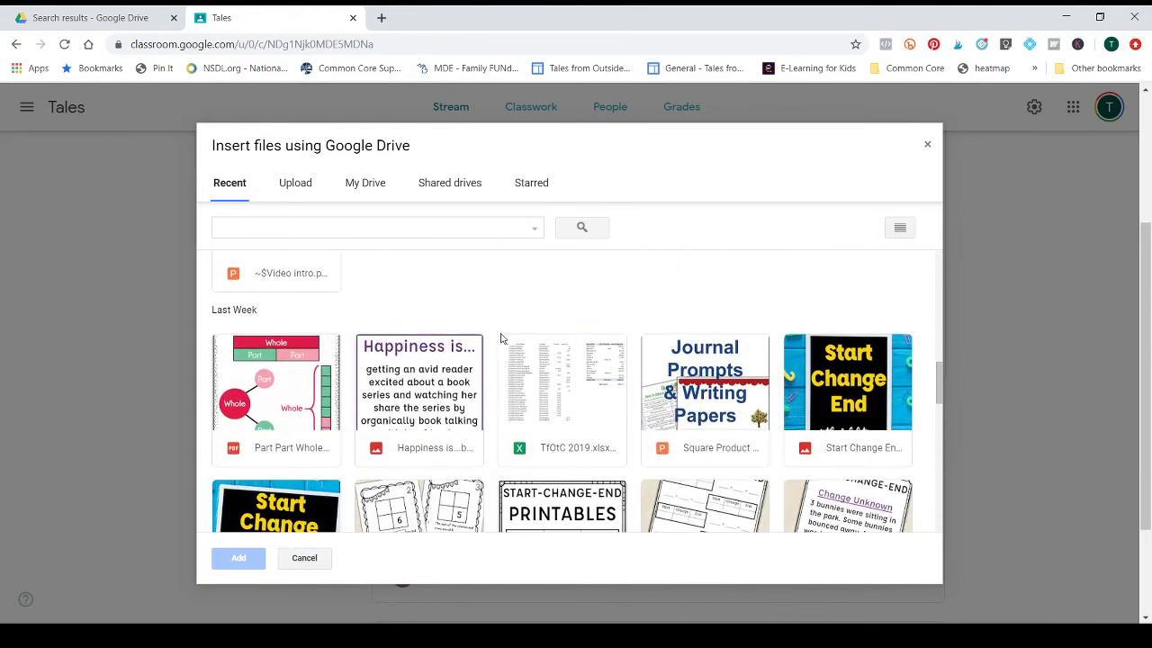
{"action": "scroll", "coordinate": [501, 339], "scroll_direction": "down", "scroll_amount": 3}
{"action": "scroll", "coordinate": [734, 387], "scroll_direction": "down", "scroll_amount": 15}
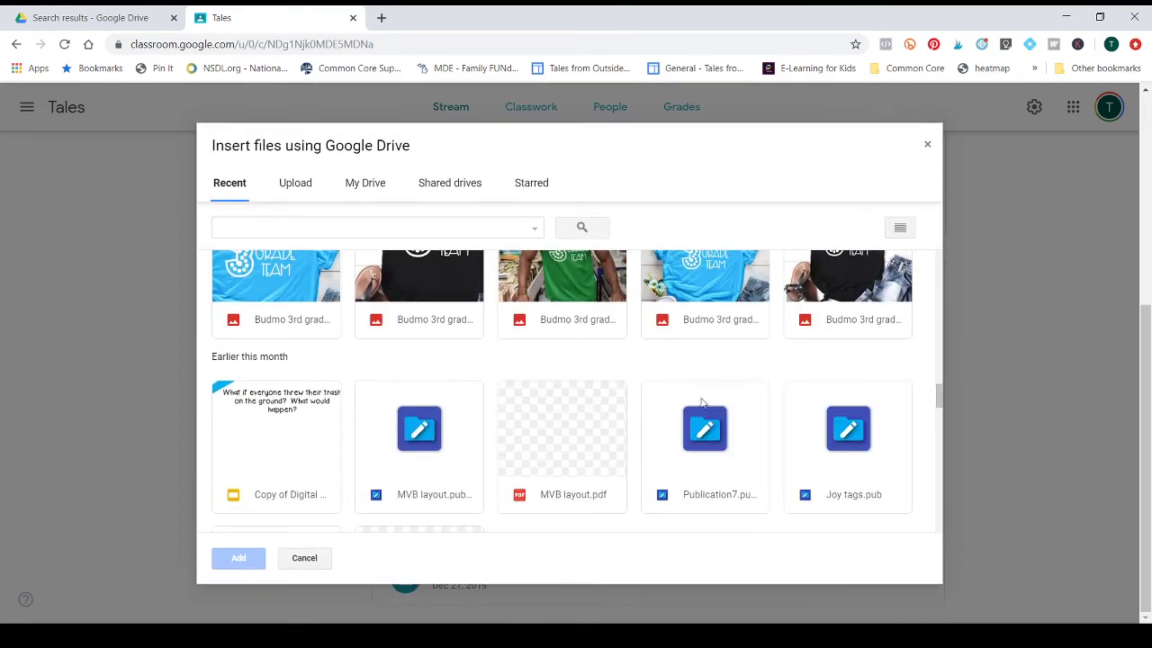
{"action": "left_click", "coordinate": [265, 487]}
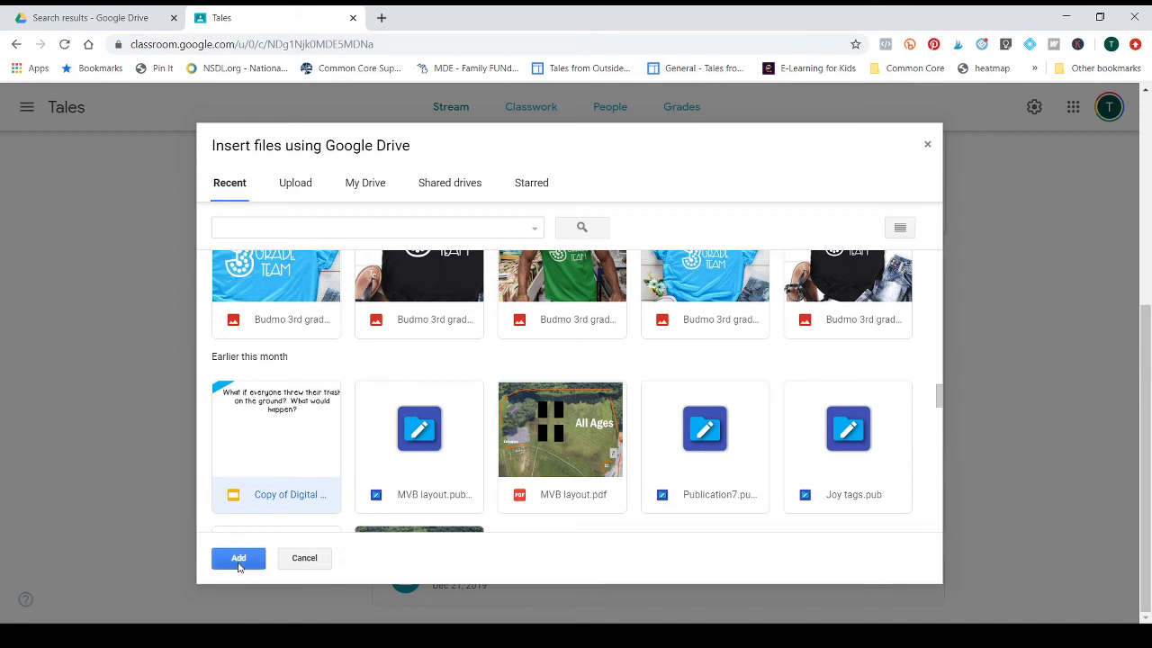
{"action": "left_click", "coordinate": [239, 559]}
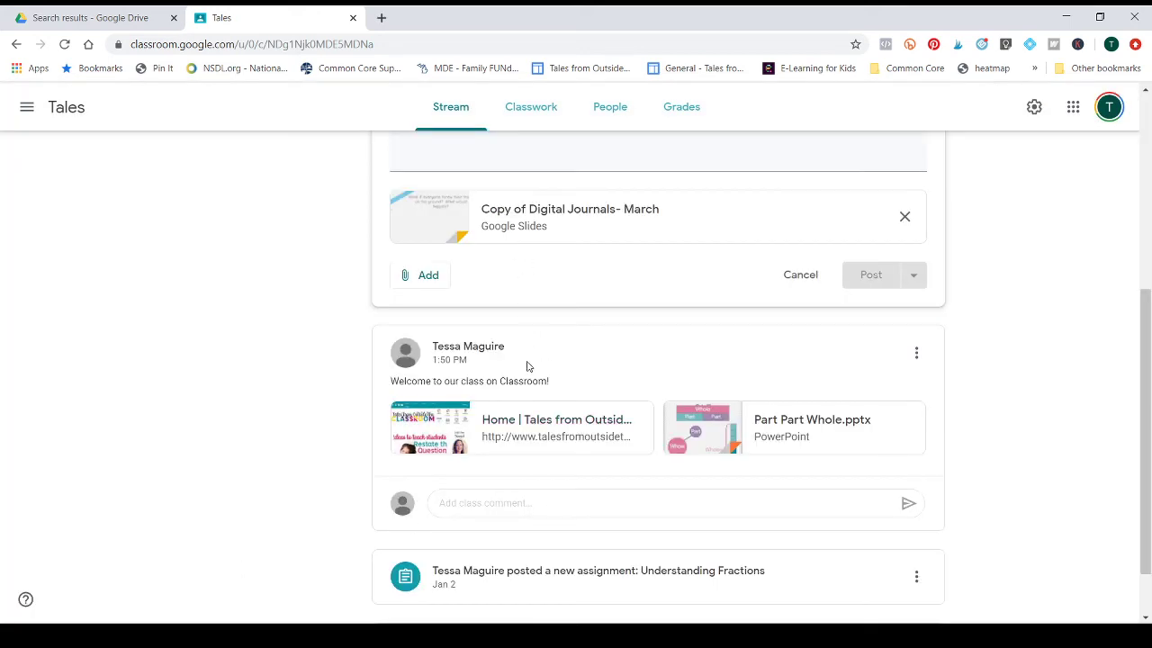
{"action": "scroll", "coordinate": [528, 367], "scroll_direction": "up", "scroll_amount": 3}
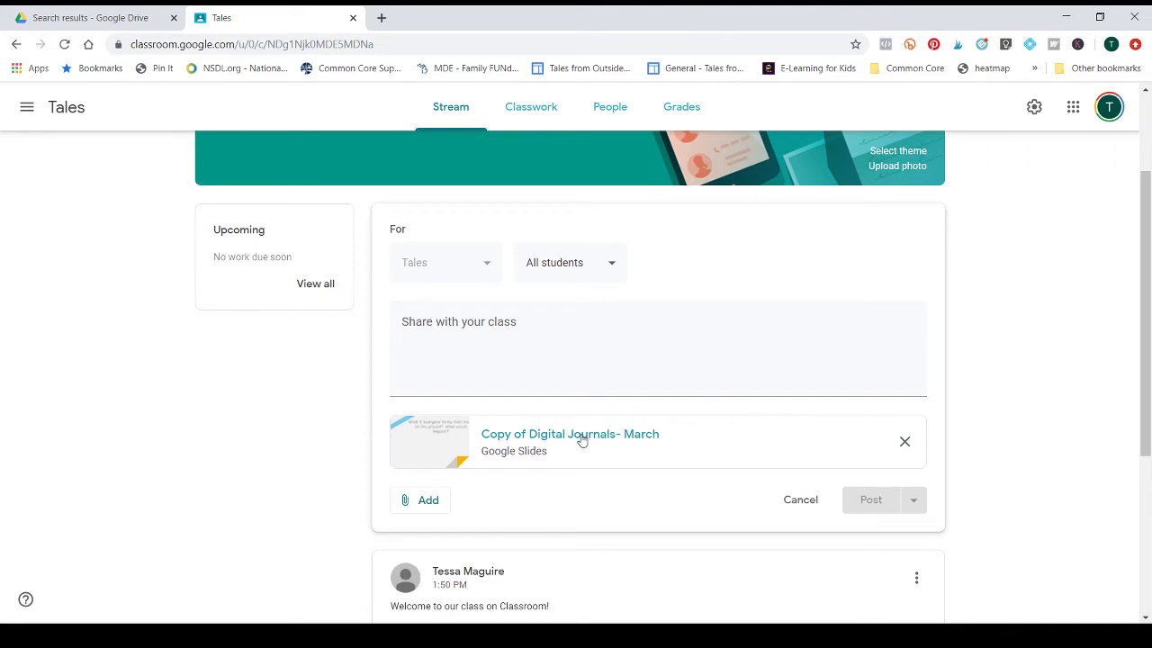
Step: Check the attachment types available and discard the unposted announcement
{"action": "left_click", "coordinate": [407, 501]}
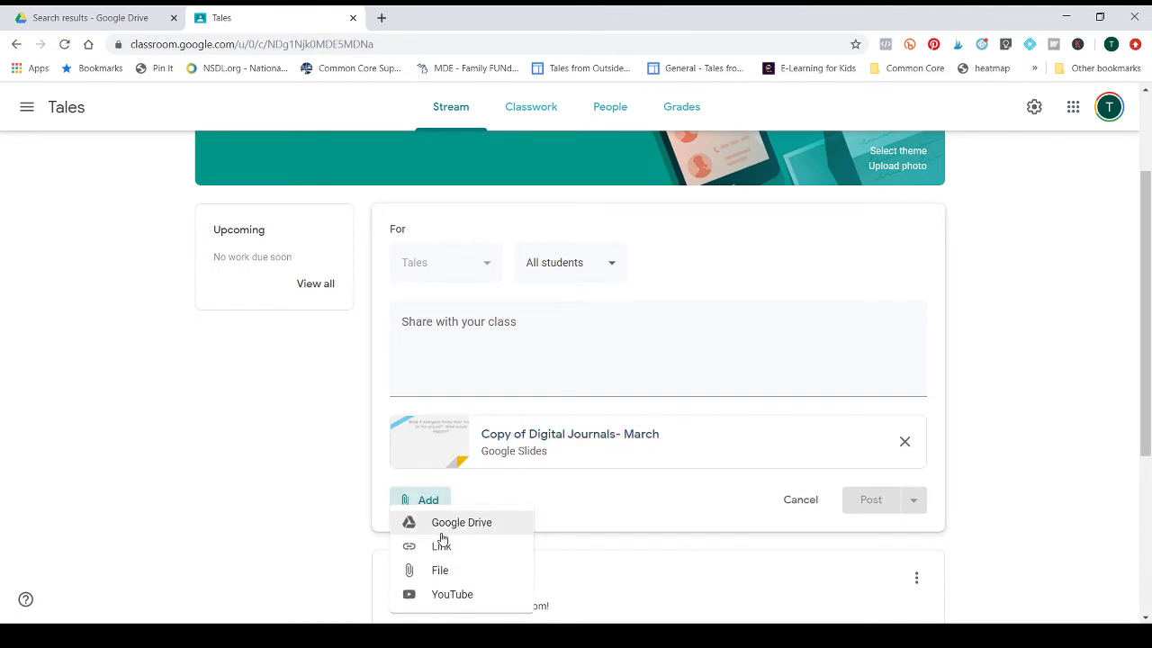
{"action": "left_click", "coordinate": [690, 509]}
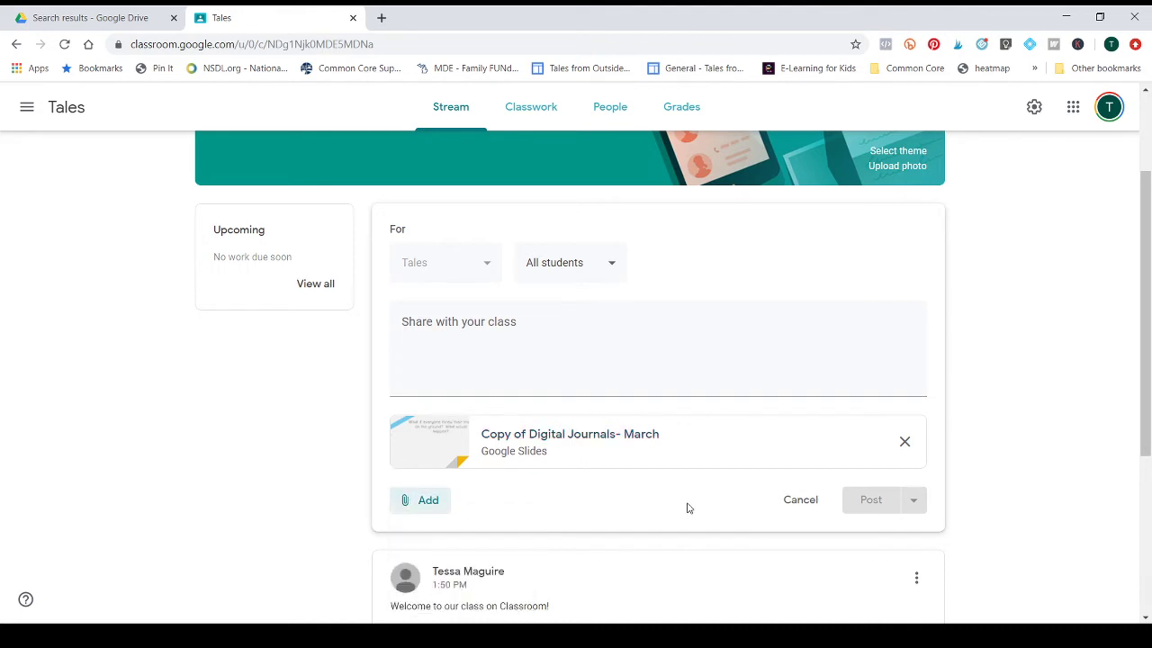
{"action": "left_click", "coordinate": [792, 506]}
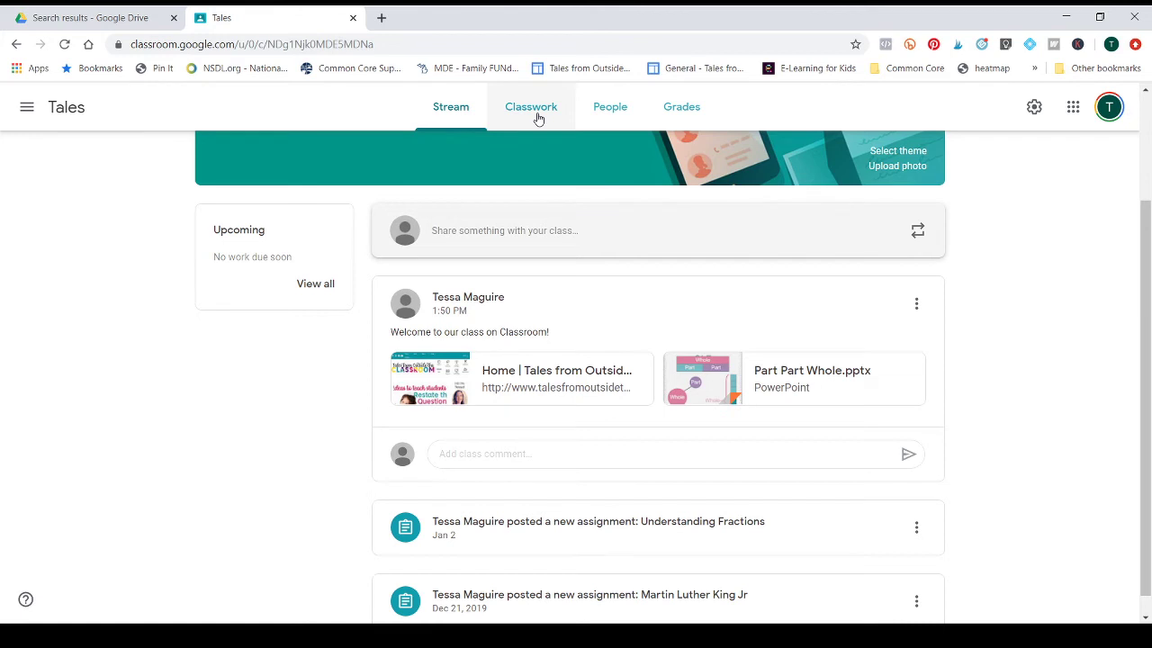
Step: Create a new classwork assignment titled "Digital Journals", dismissing the tip about adding materials
{"action": "left_click", "coordinate": [508, 113]}
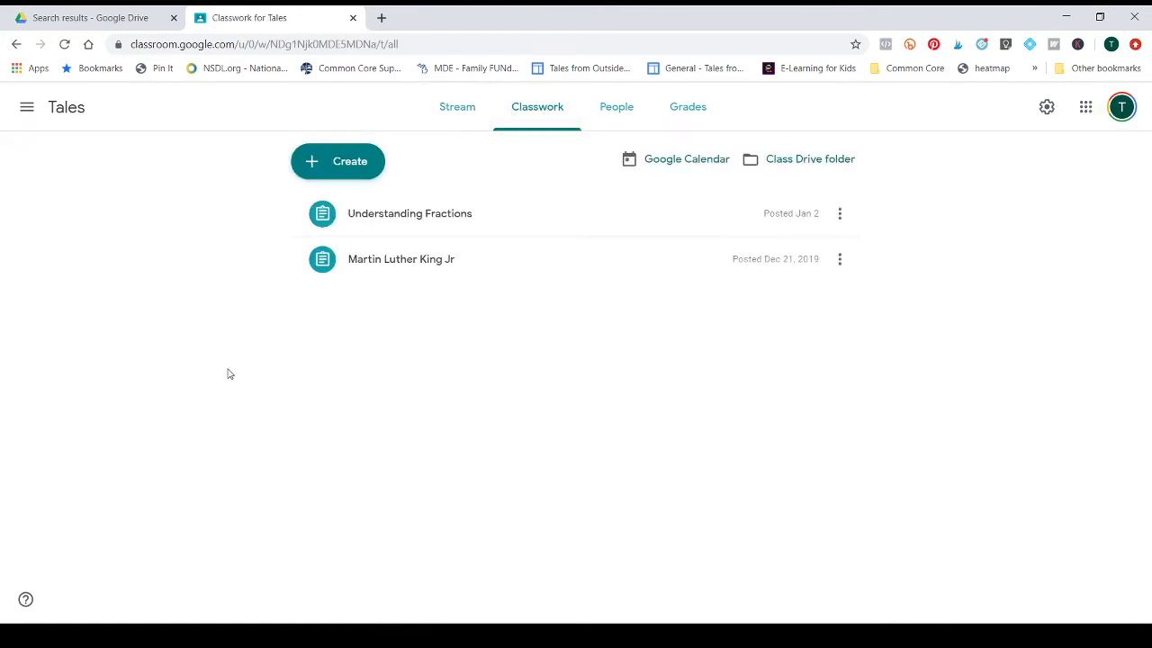
{"action": "left_click", "coordinate": [326, 165]}
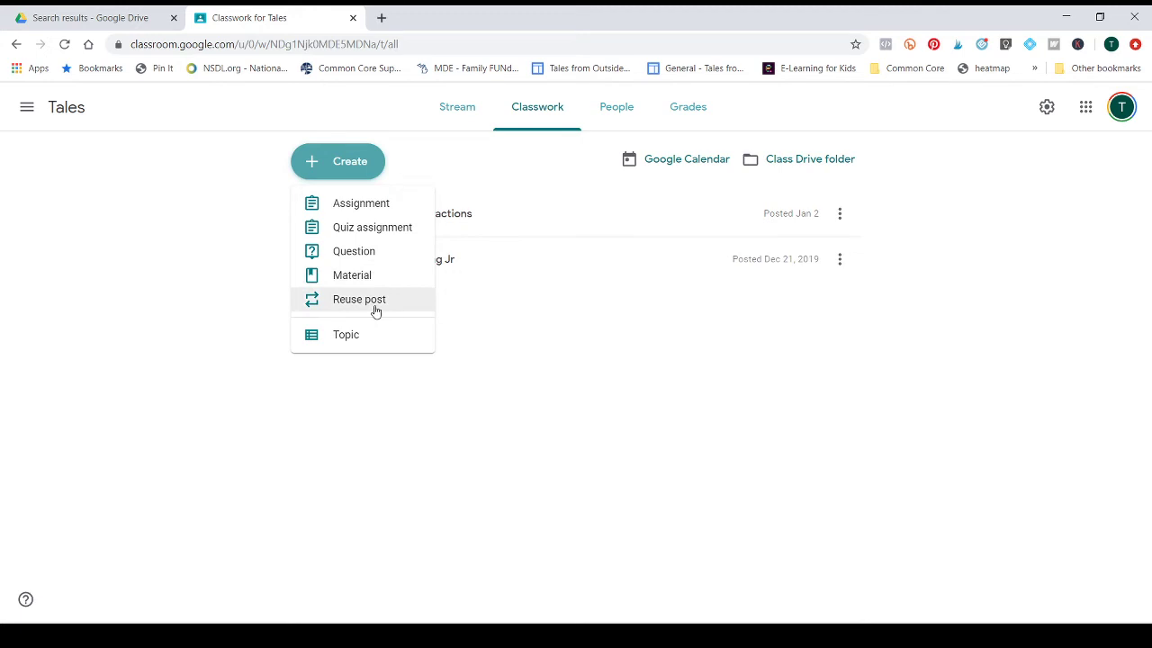
{"action": "left_click", "coordinate": [377, 212]}
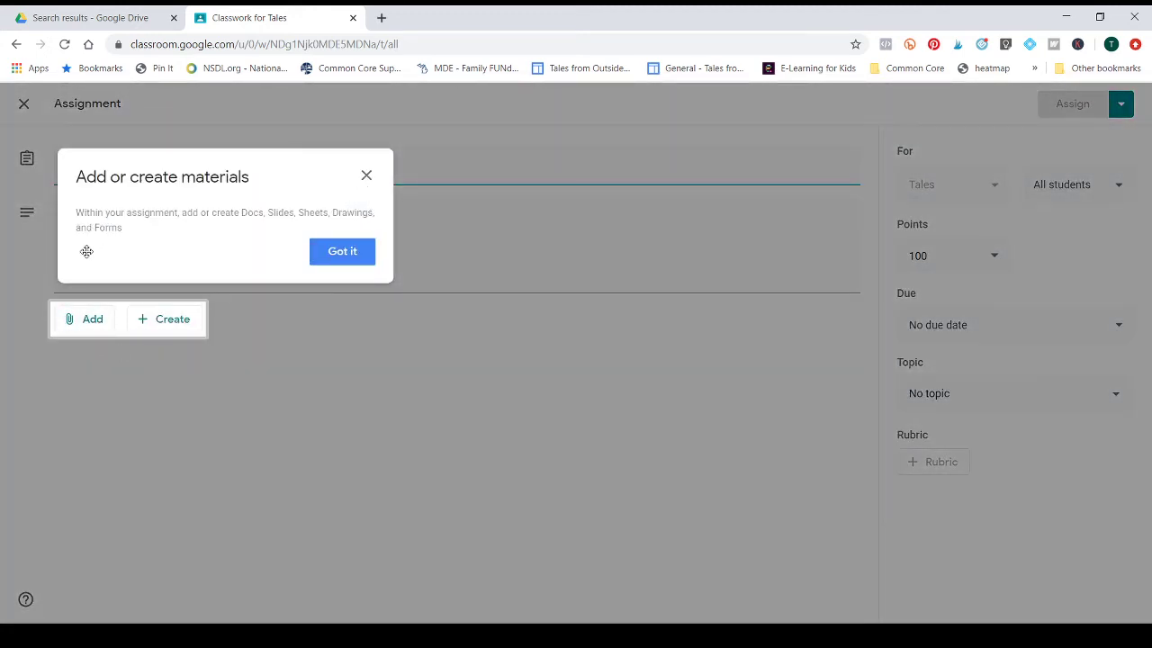
{"action": "left_click", "coordinate": [366, 176]}
{"action": "type", "text": "Dig"}
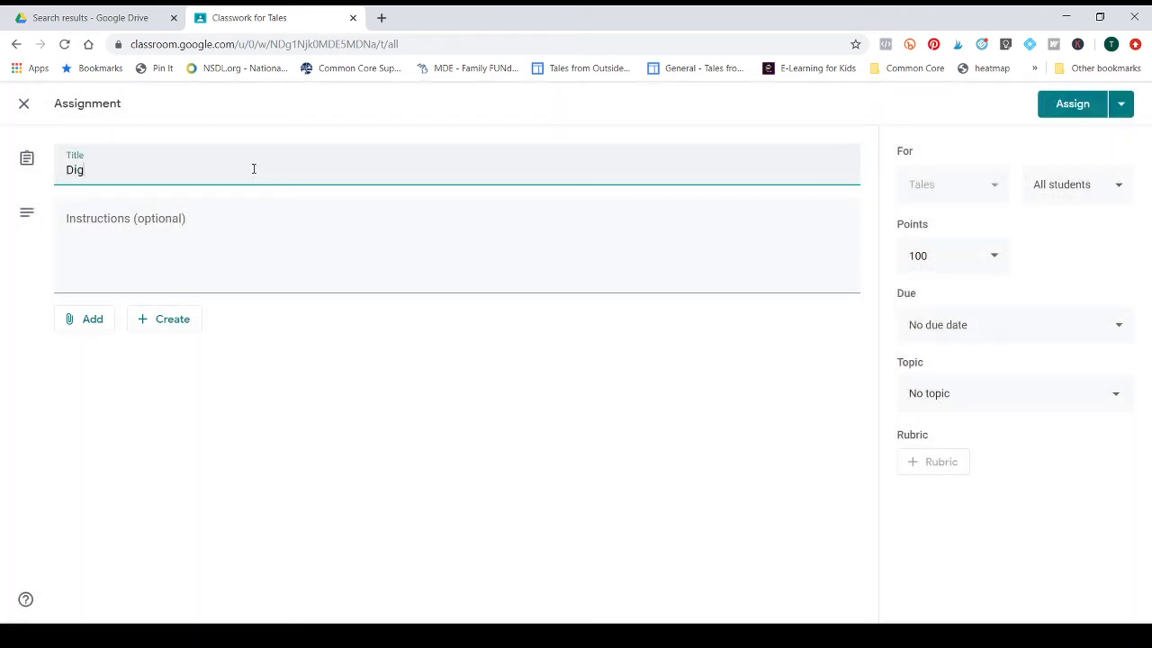
{"action": "type", "text": "ital Jounrals"}
Step: Attach the Google Slides file "Copy of Digital Journals- March" from Google Drive and have a copy made for each student
{"action": "left_click", "coordinate": [70, 325]}
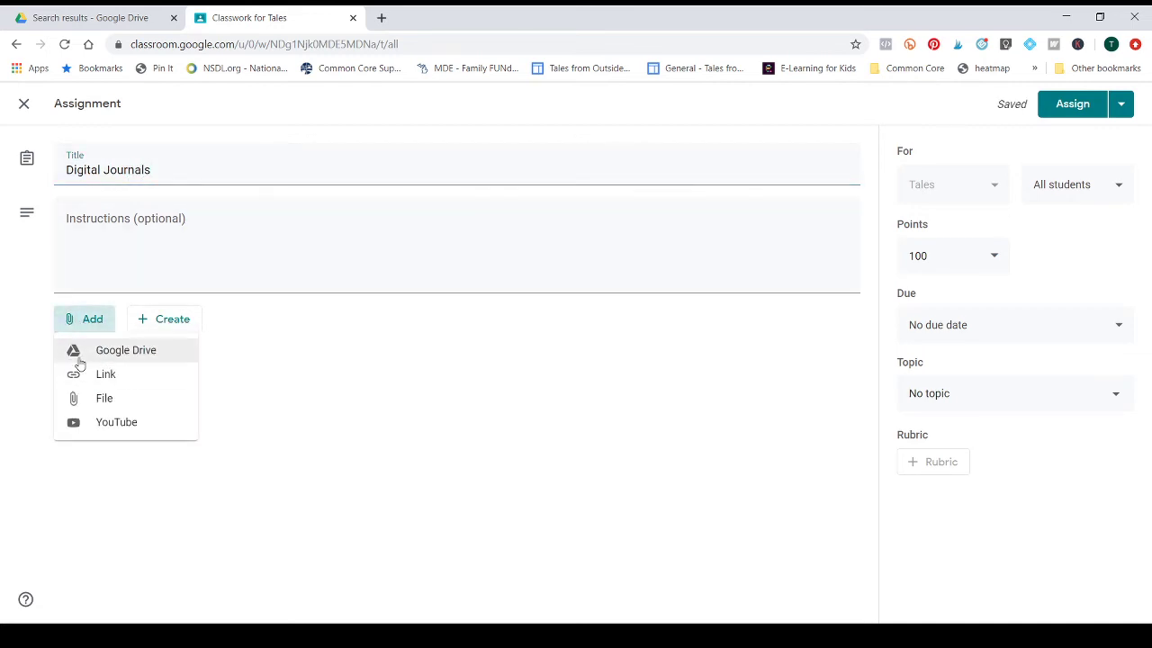
{"action": "left_click", "coordinate": [86, 355]}
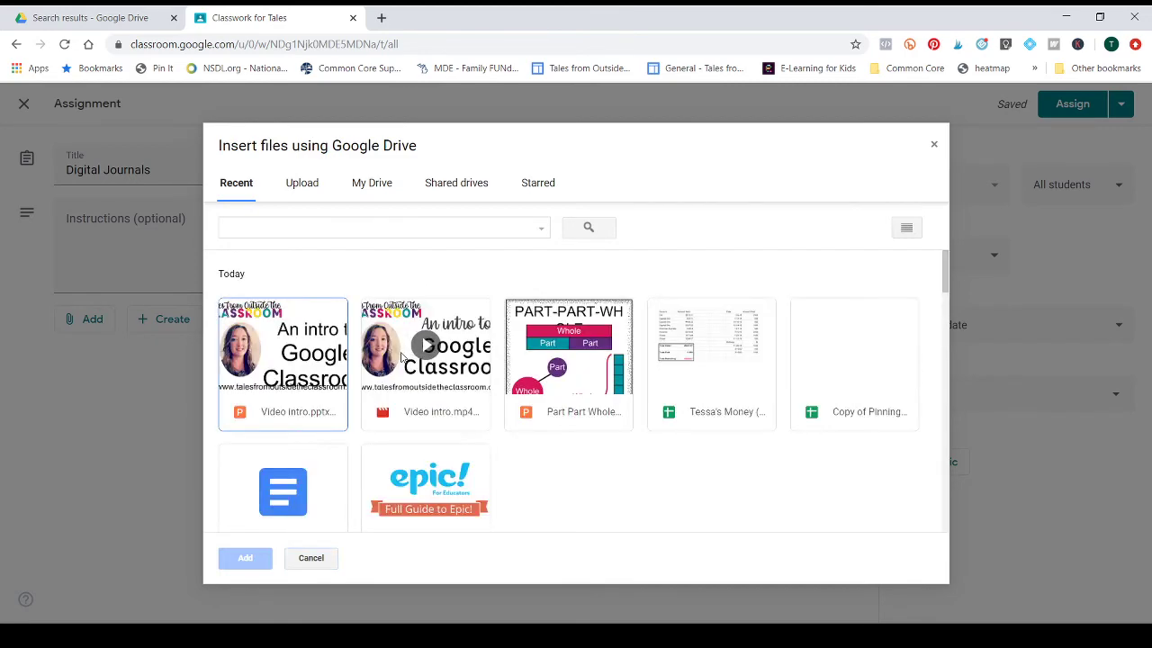
{"action": "scroll", "coordinate": [403, 355], "scroll_direction": "down", "scroll_amount": 10}
{"action": "scroll", "coordinate": [402, 355], "scroll_direction": "down", "scroll_amount": 10}
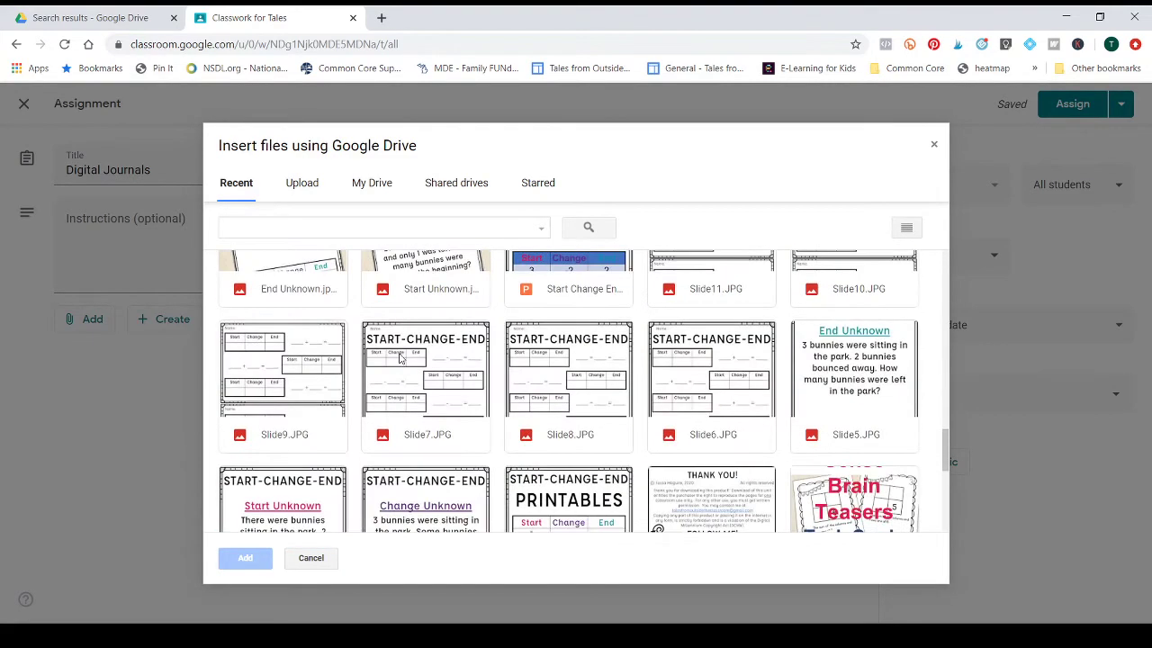
{"action": "left_click", "coordinate": [306, 472]}
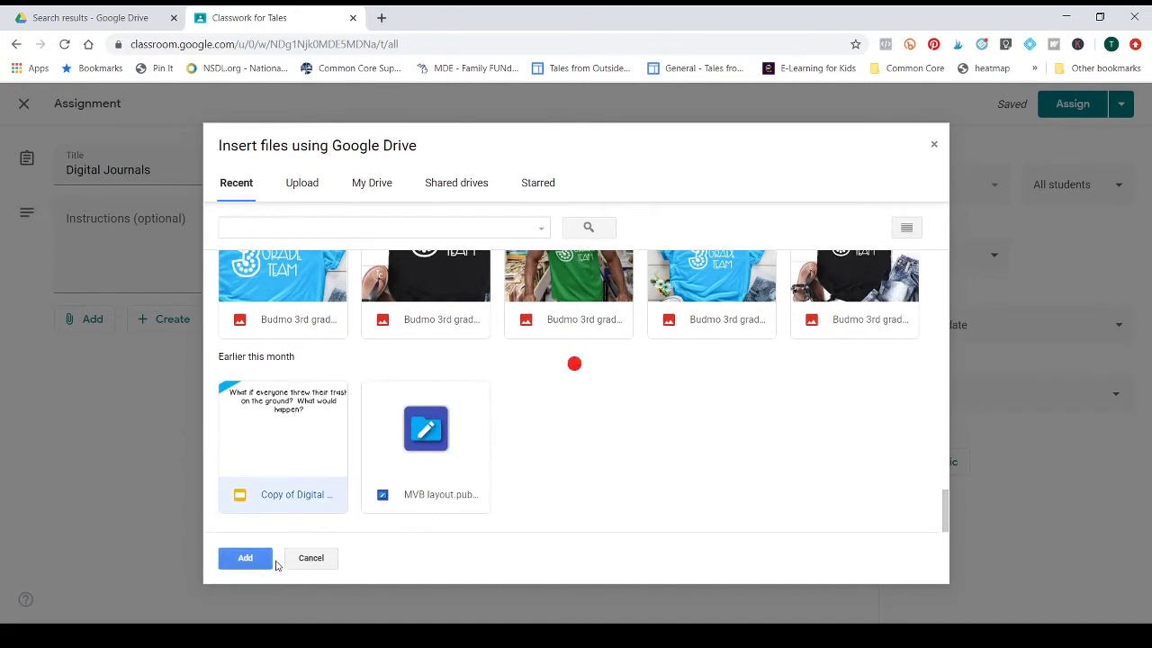
{"action": "left_click", "coordinate": [258, 558]}
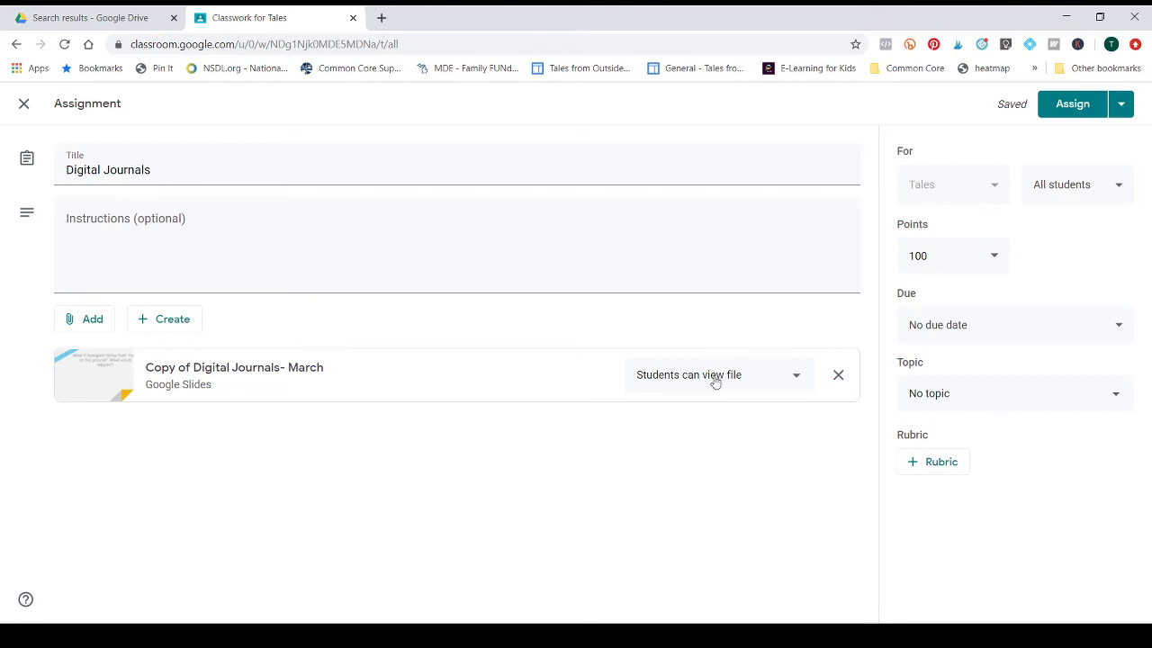
{"action": "left_click", "coordinate": [661, 378]}
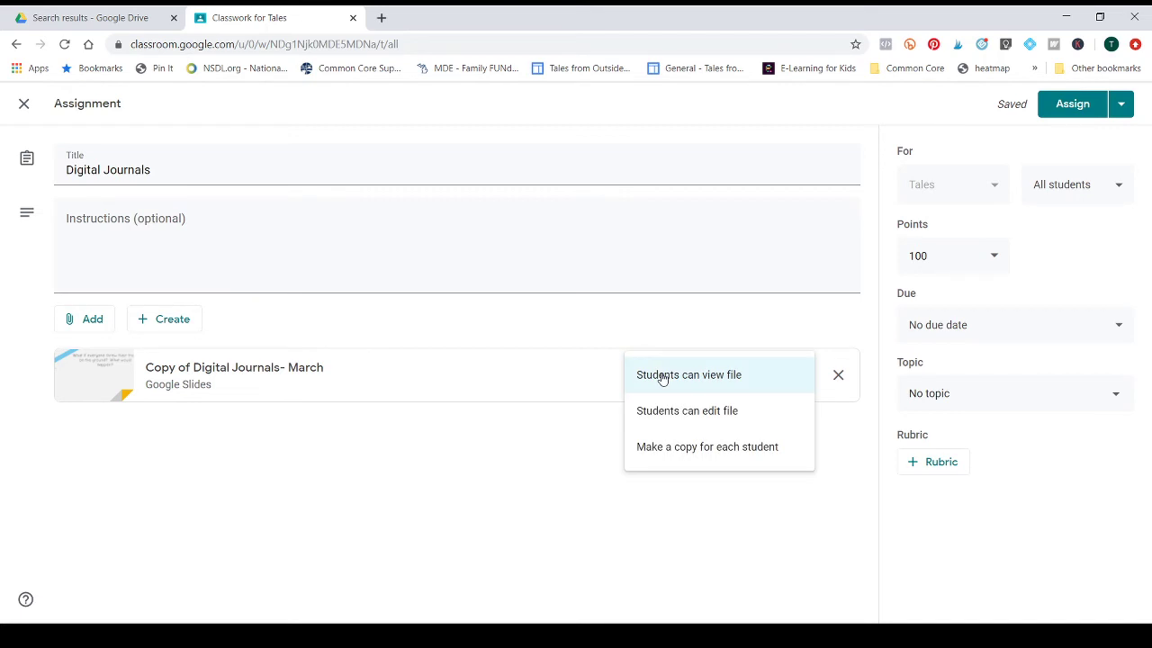
{"action": "left_click", "coordinate": [673, 448]}
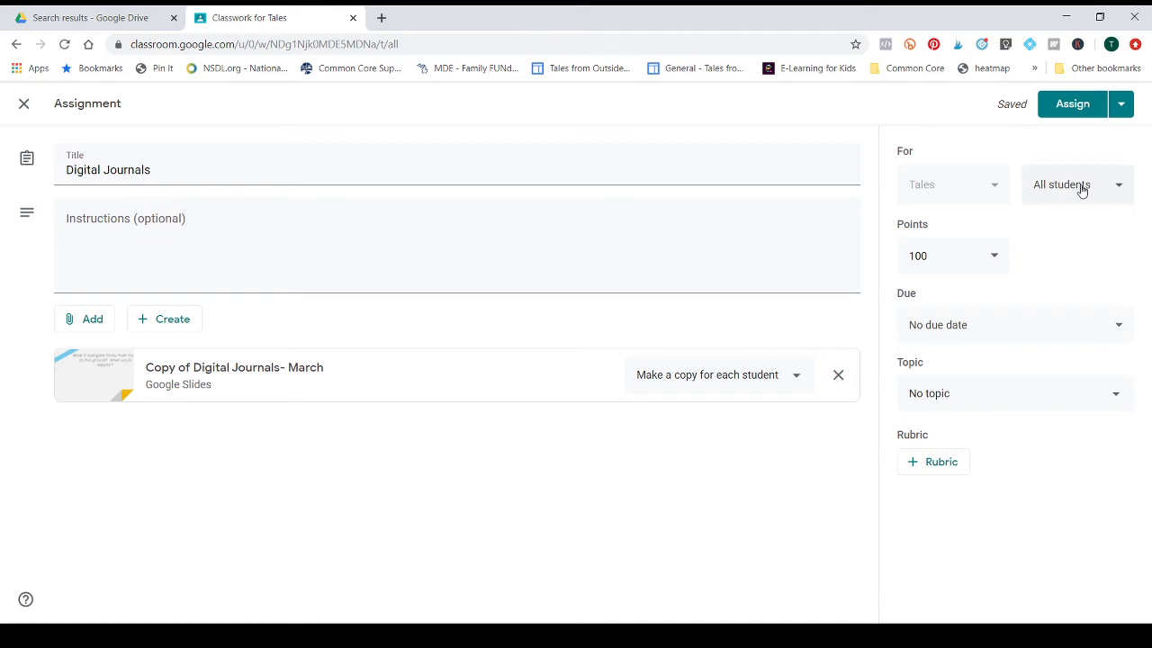
Step: Set the assignment's points to 20 and its due date to Mar 20, 2020
{"action": "left_click", "coordinate": [942, 255]}
{"action": "type", "text": "20"}
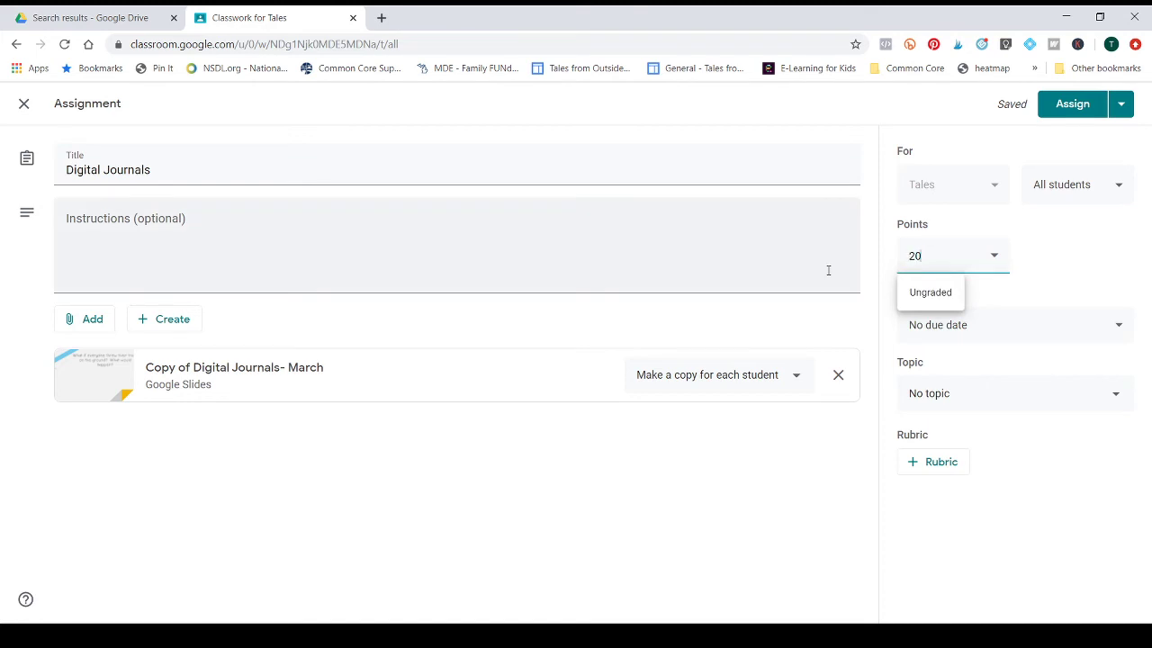
{"action": "left_click", "coordinate": [1092, 266]}
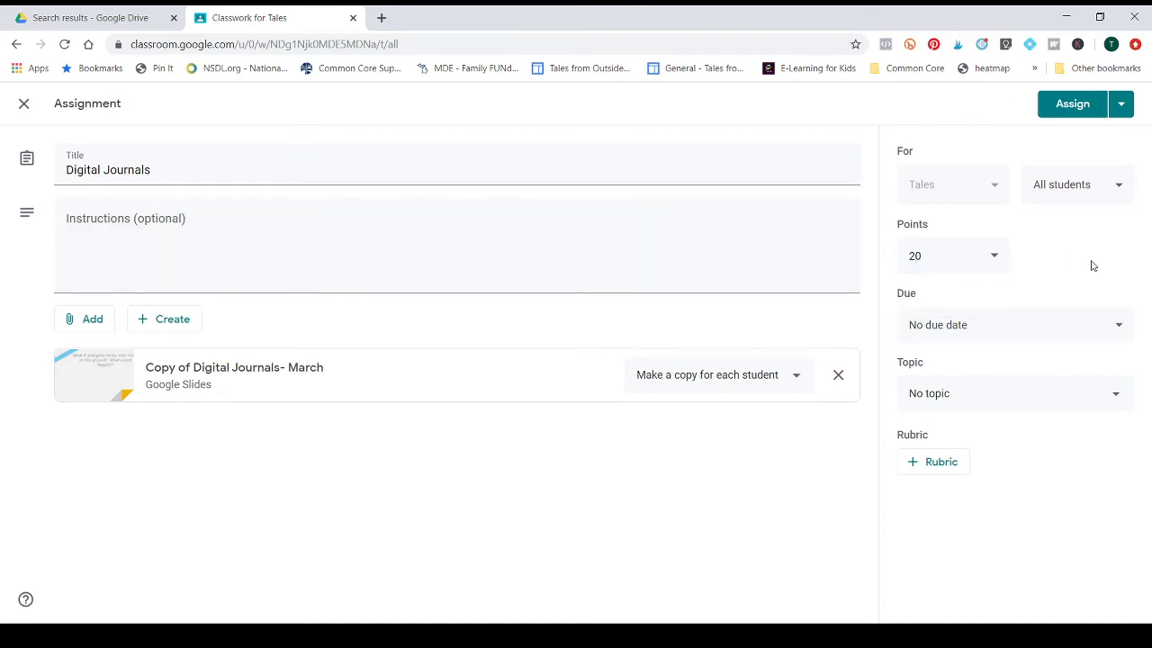
{"action": "left_click", "coordinate": [1001, 340]}
{"action": "left_click", "coordinate": [993, 393]}
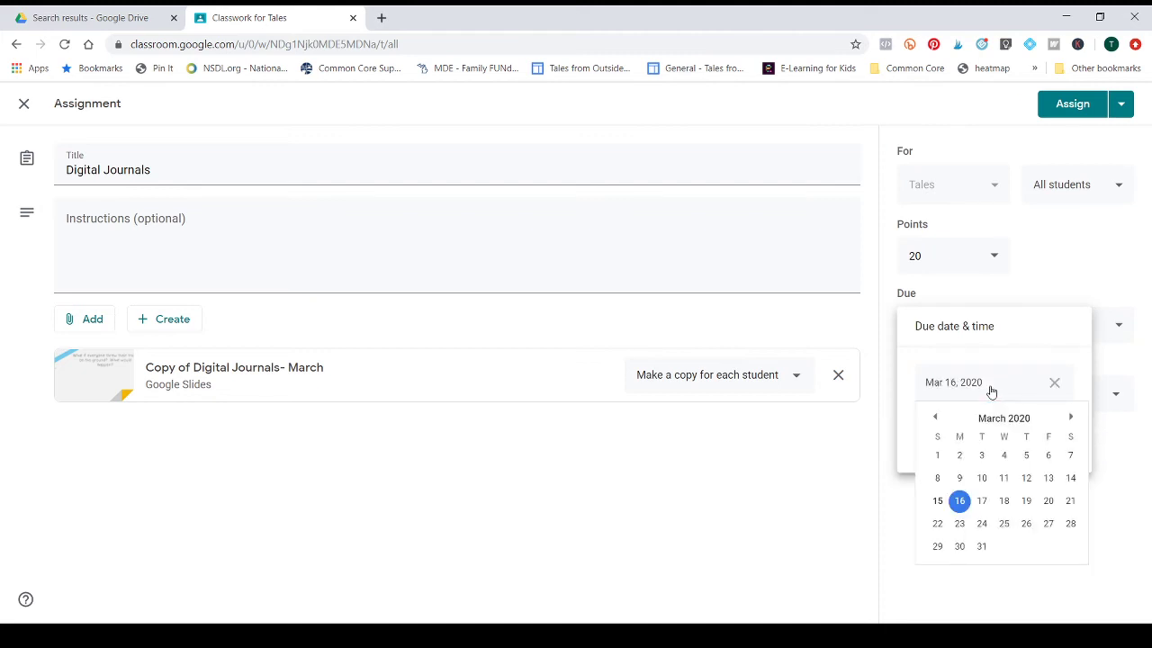
{"action": "left_click", "coordinate": [1048, 501]}
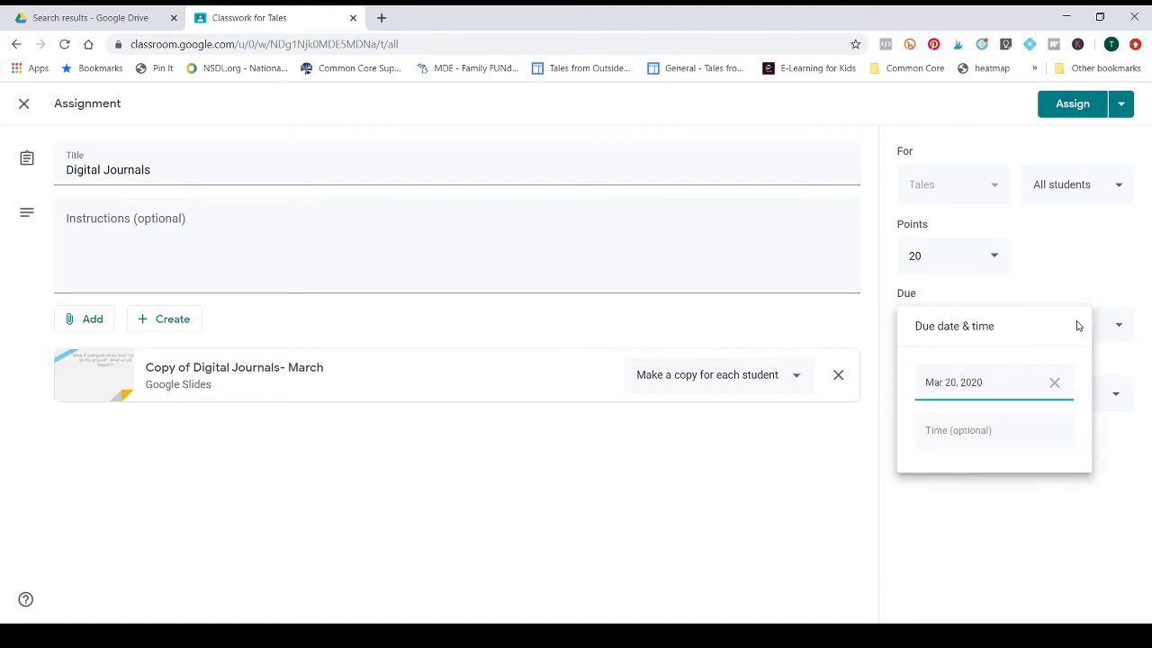
{"action": "left_click", "coordinate": [1072, 266]}
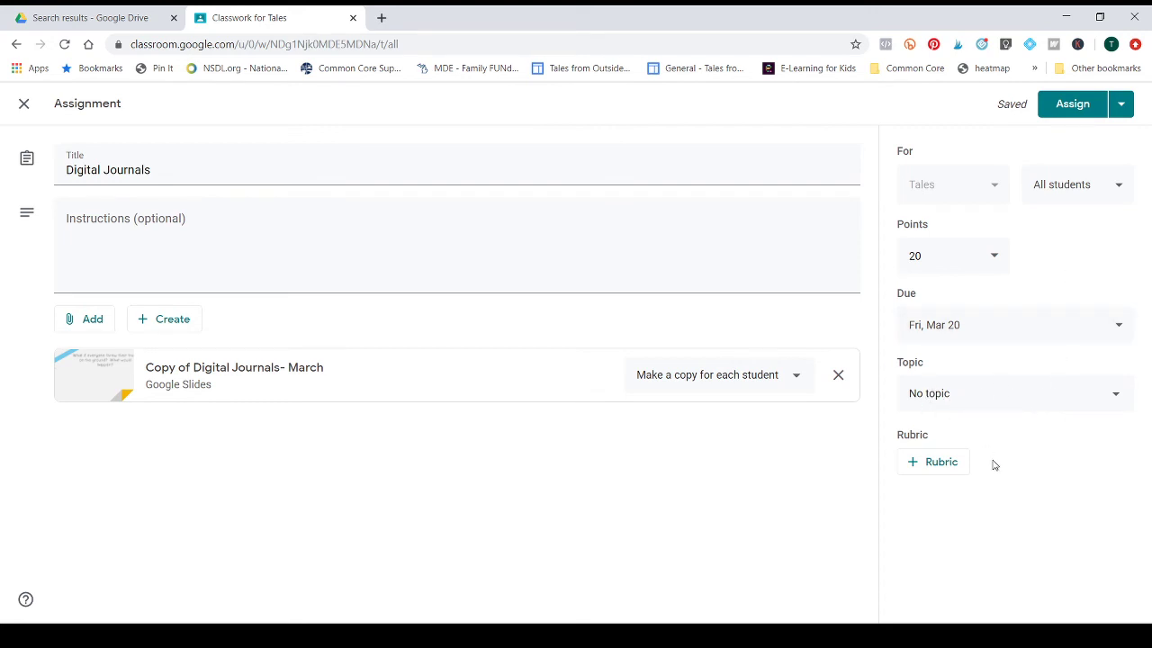
Step: Start a new rubric for the assignment, look over its criterion and level fields, and leave it without saving
{"action": "left_click", "coordinate": [945, 467]}
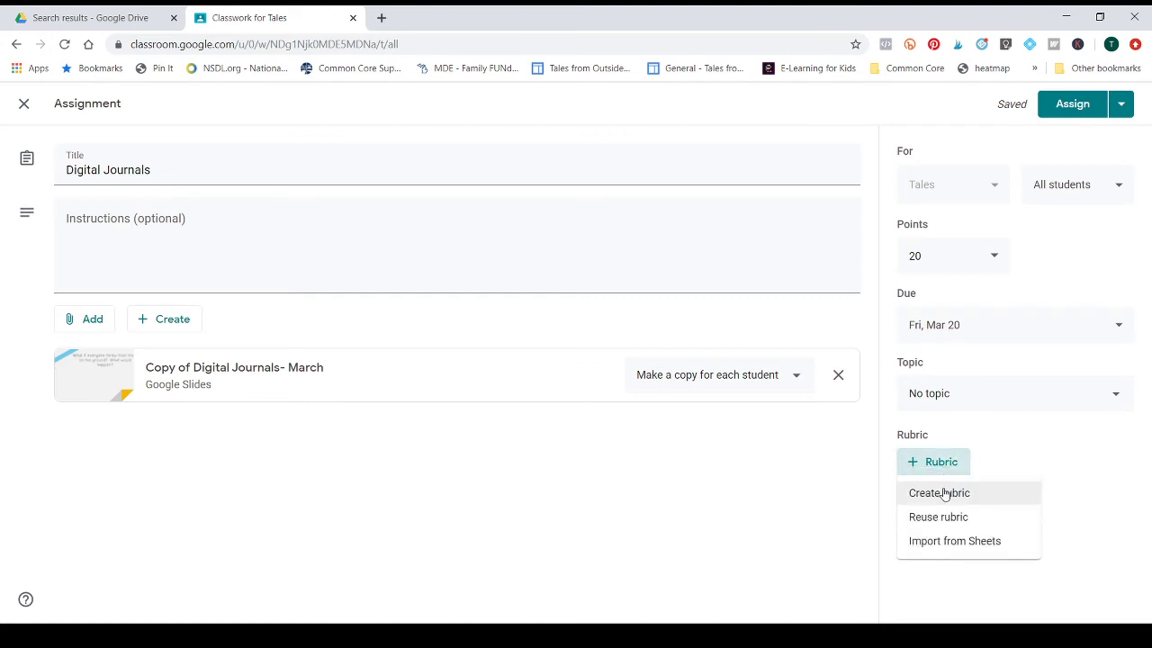
{"action": "left_click", "coordinate": [940, 493]}
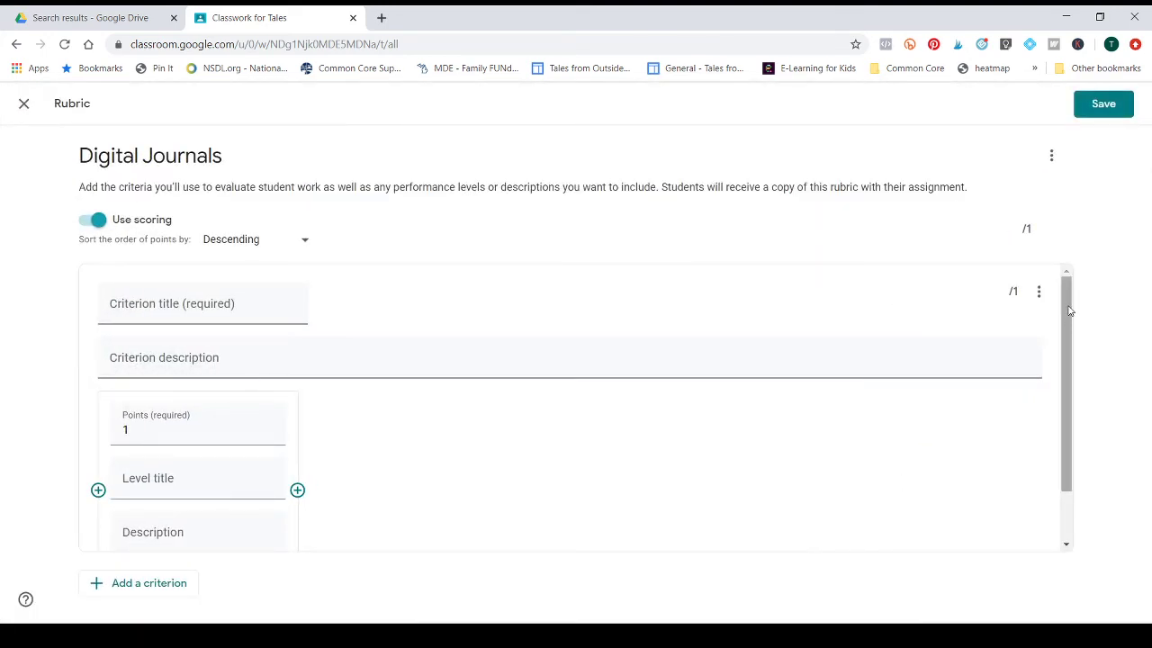
{"action": "left_click_drag", "start_coordinate": [1069, 310], "coordinate": [1069, 311]}
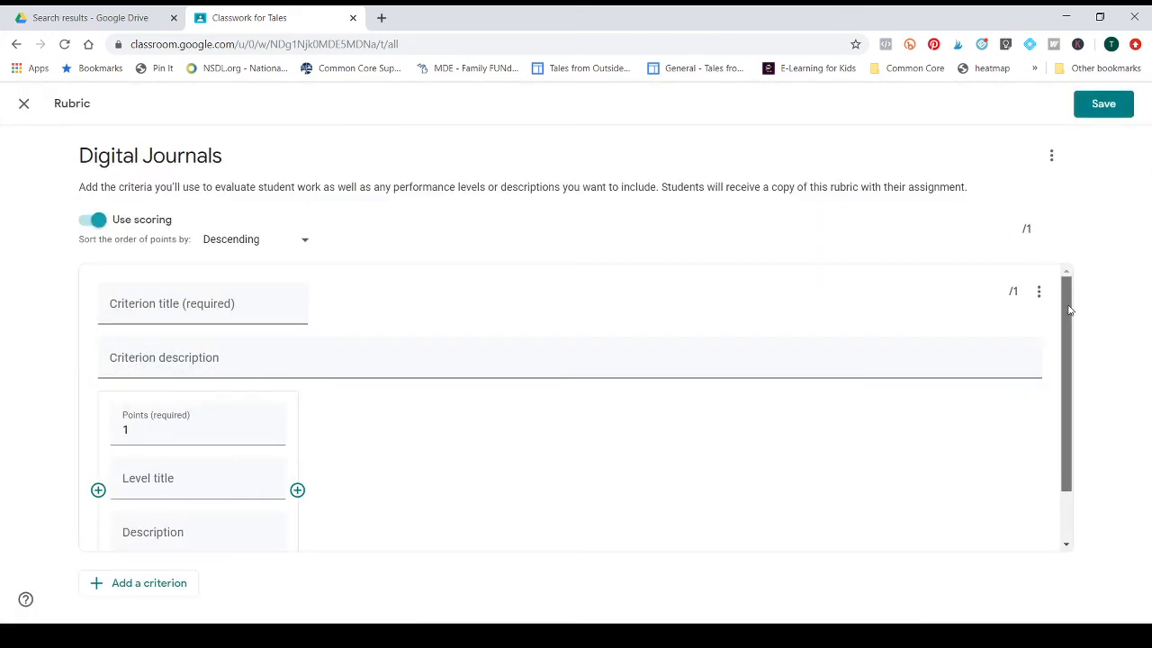
{"action": "left_click_drag", "start_coordinate": [1069, 311], "coordinate": [1063, 367]}
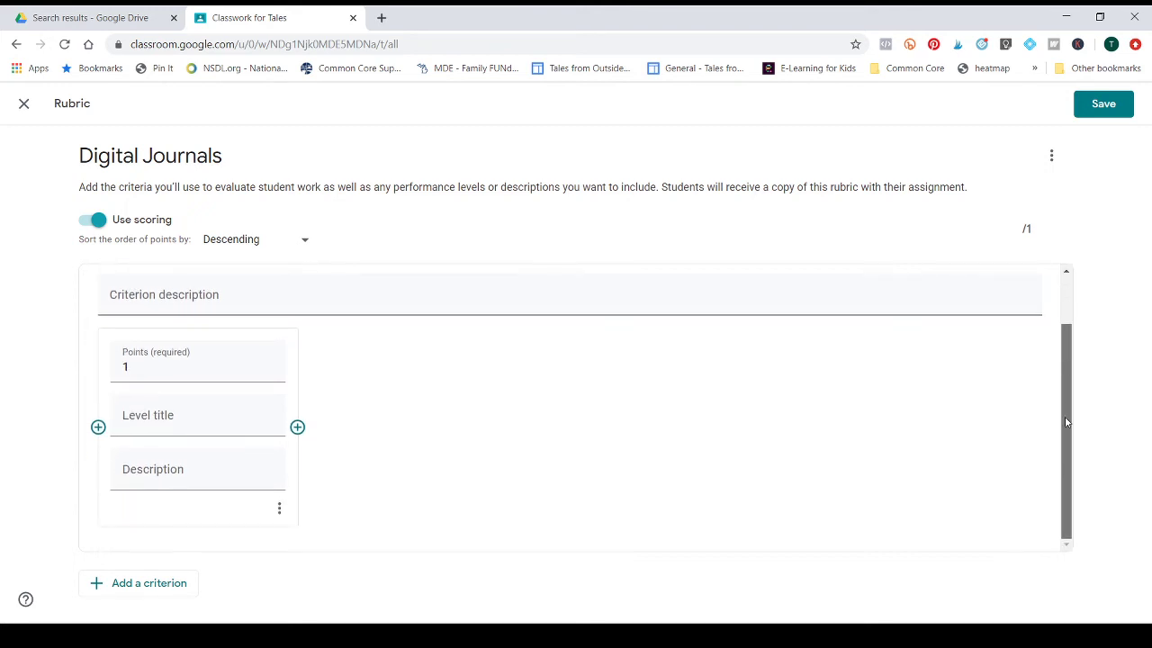
{"action": "scroll", "coordinate": [1067, 422], "scroll_direction": "up", "scroll_amount": 2}
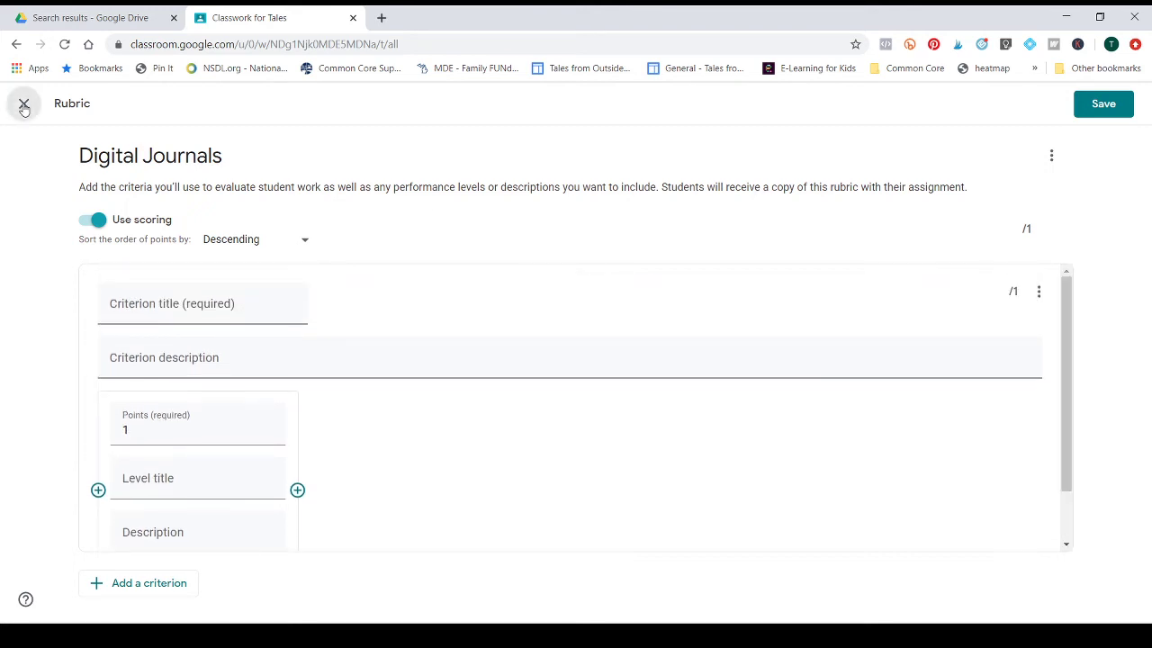
{"action": "left_click", "coordinate": [24, 106]}
{"action": "left_click", "coordinate": [660, 395]}
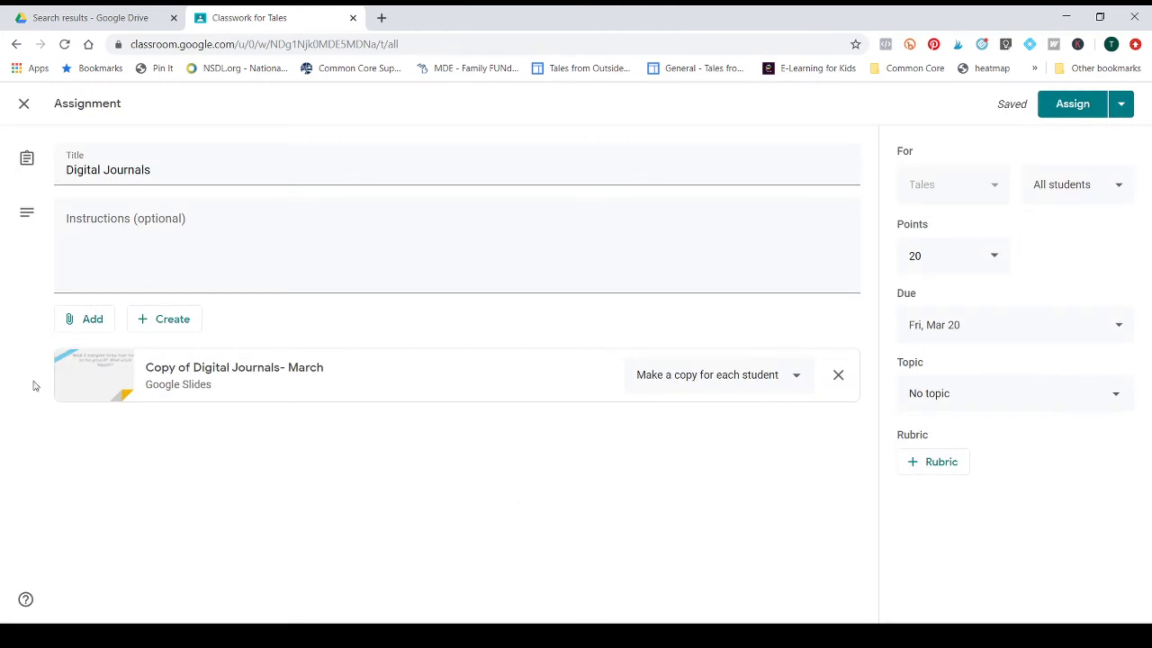
Step: Create a new Google Docs file as an assignment attachment and title it "Journals for March"
{"action": "left_click", "coordinate": [180, 322]}
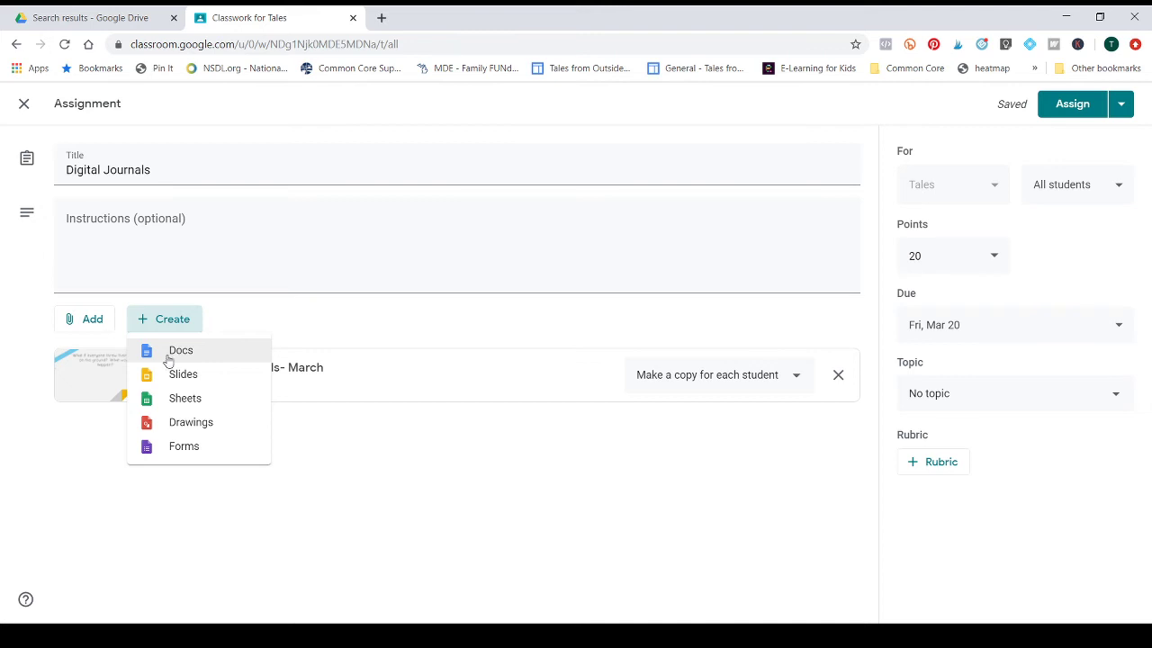
{"action": "left_click", "coordinate": [171, 356]}
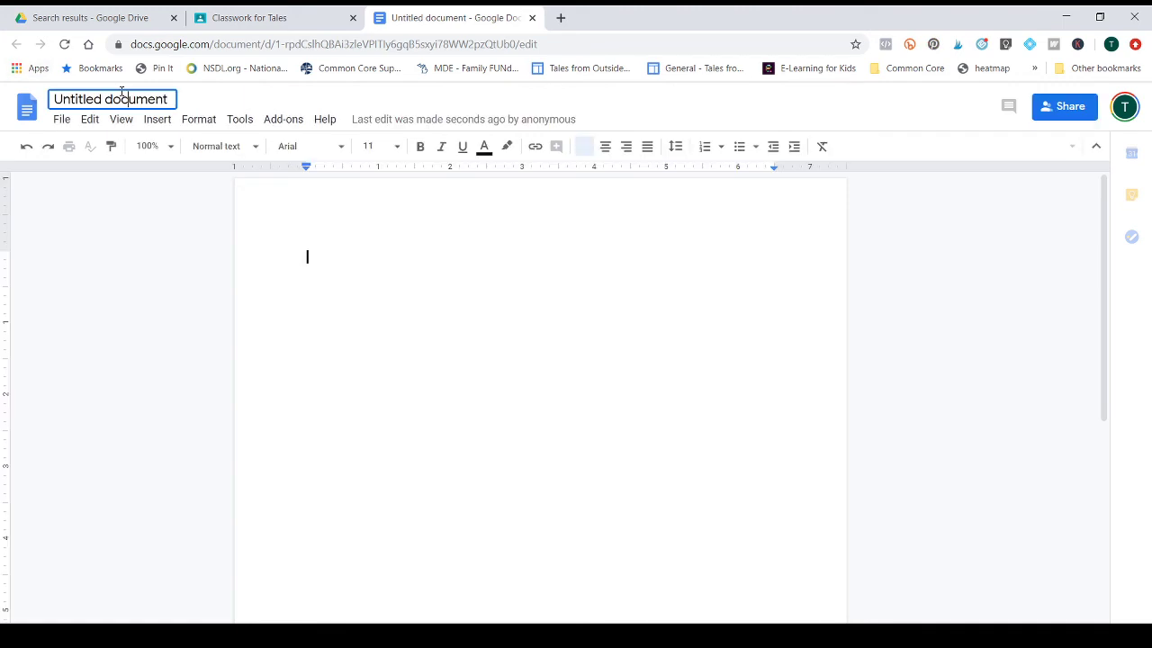
{"action": "left_click", "coordinate": [169, 97]}
{"action": "left_click", "coordinate": [164, 99]}
{"action": "type", "text": "Digital"}
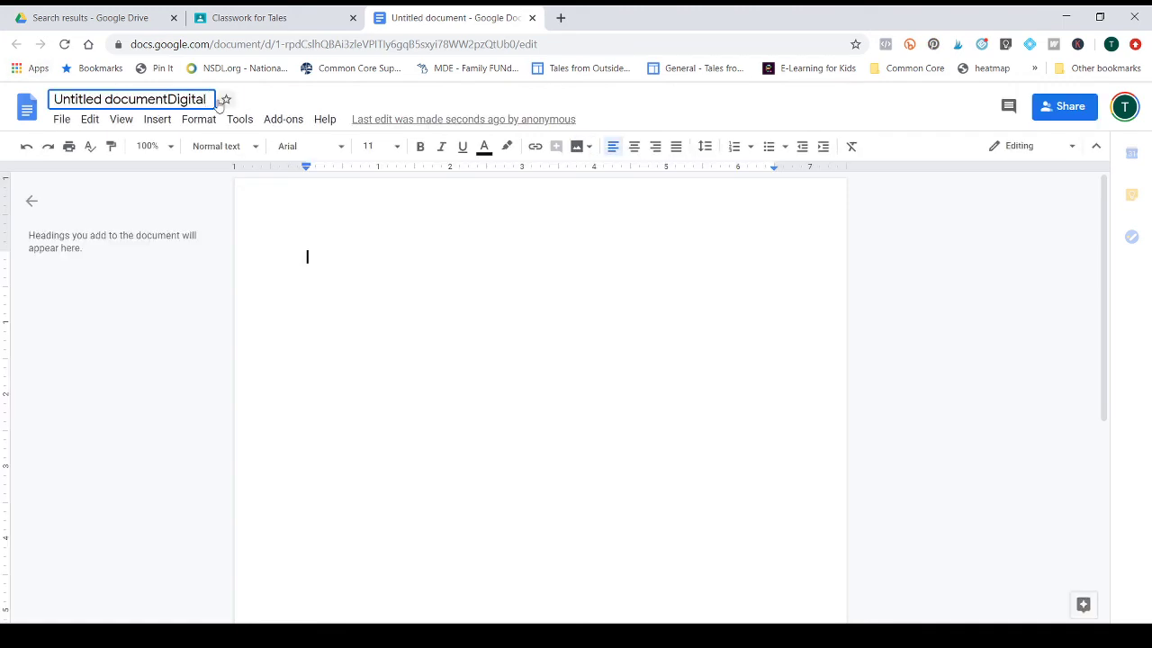
{"action": "left_click_drag", "start_coordinate": [206, 99], "coordinate": [38, 101]}
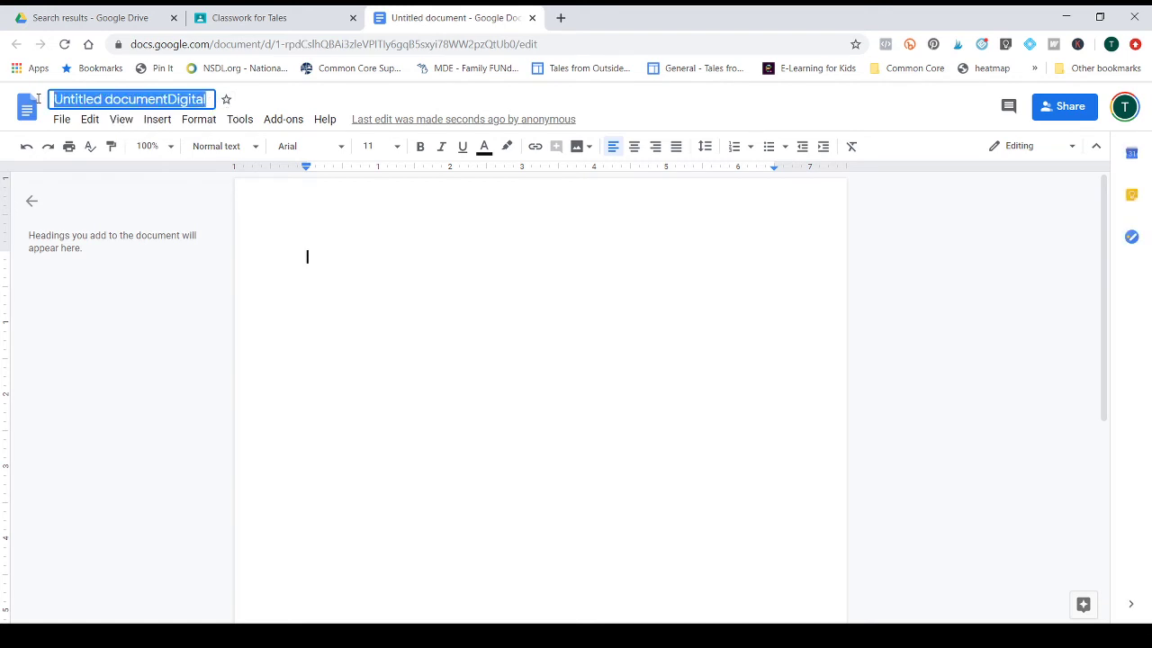
{"action": "type", "text": "Journals"}
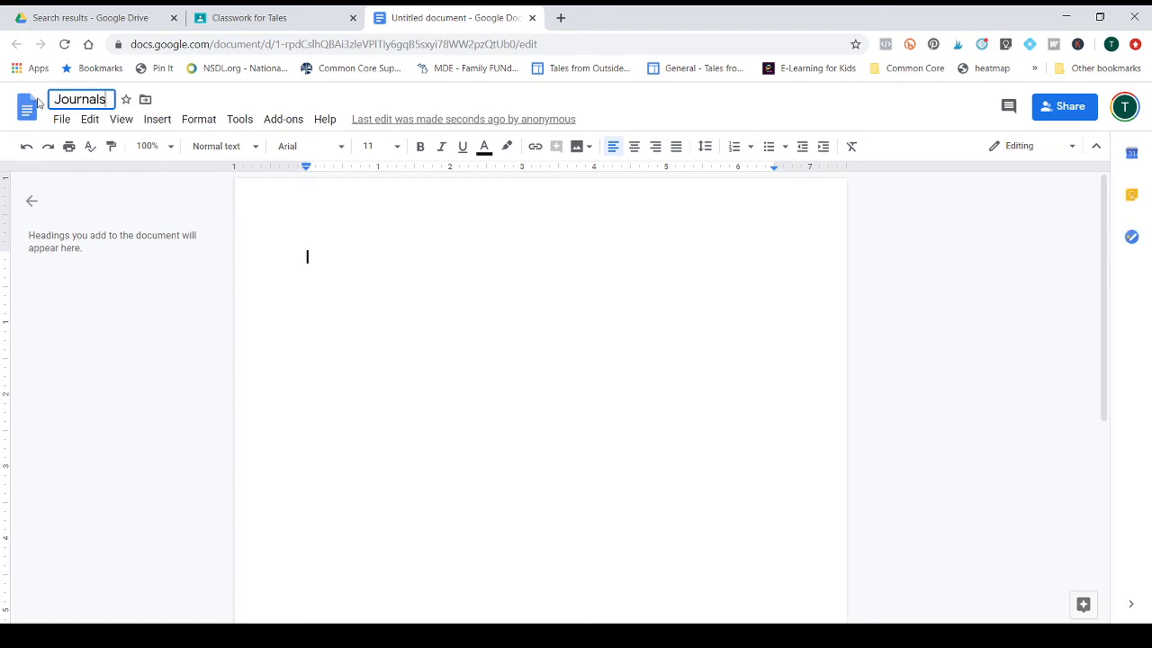
{"action": "type", "text": " for March"}
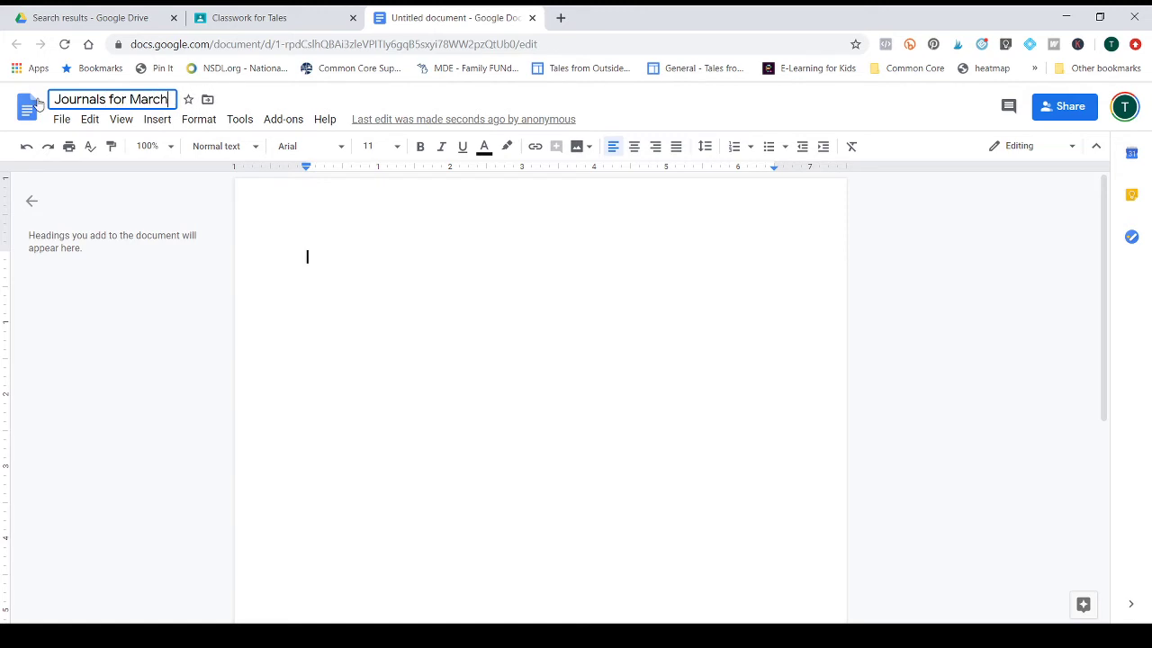
Step: Write "Write a paragraph each day detailing what you did." in the document body and close the document
{"action": "left_click", "coordinate": [395, 256]}
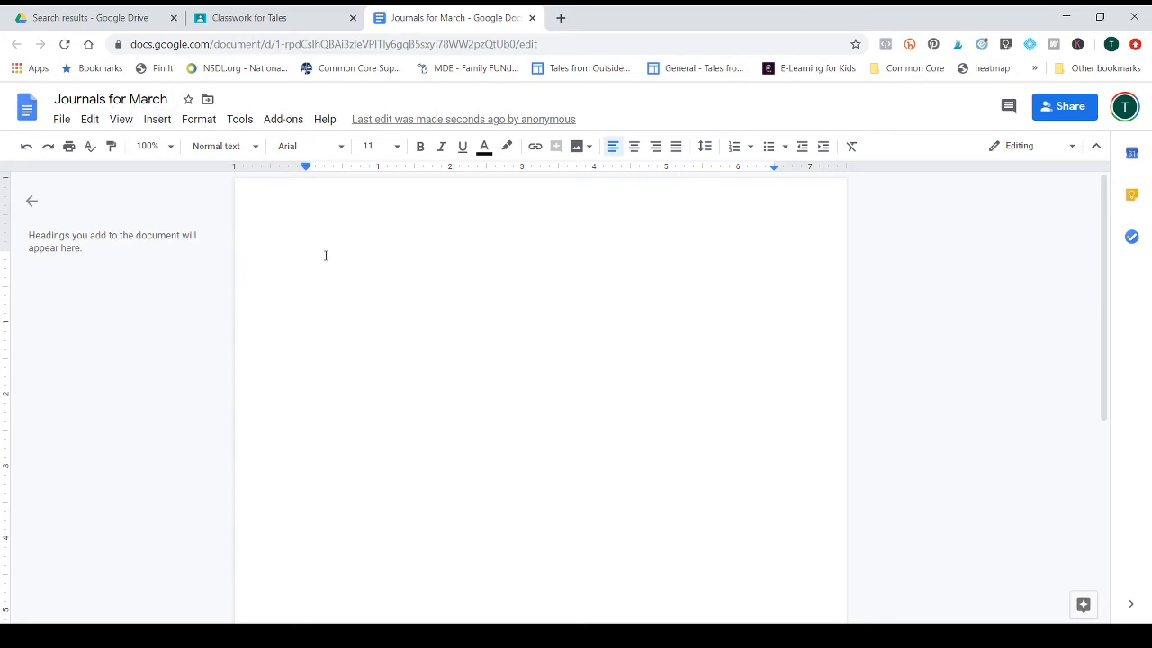
{"action": "type", "text": "W"}
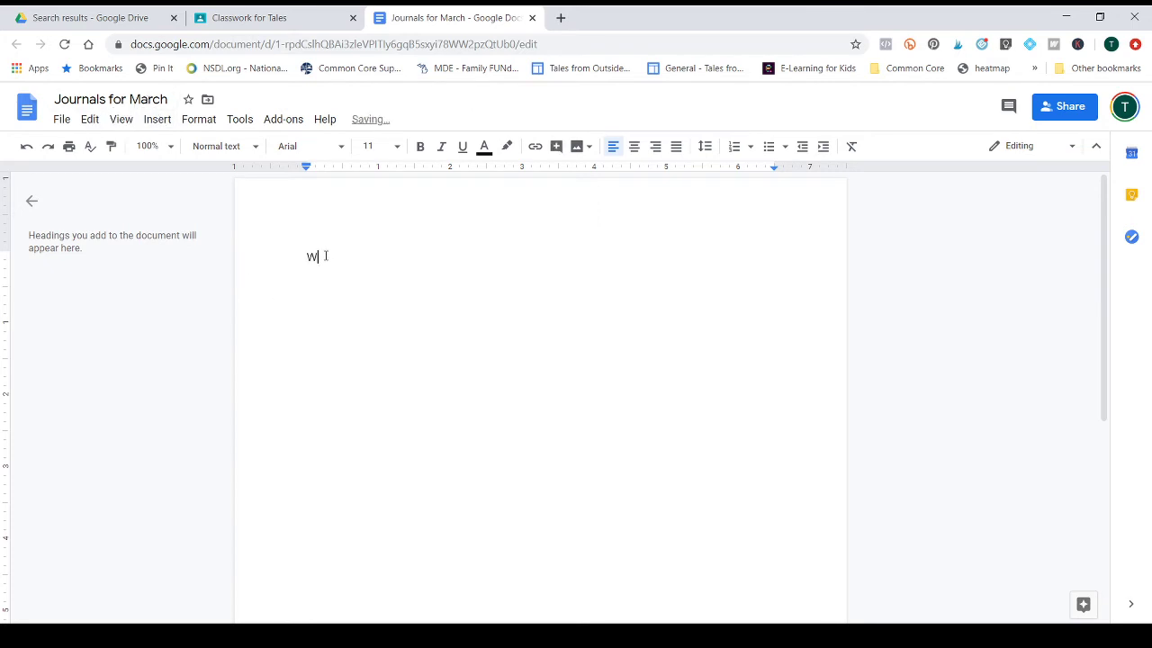
{"action": "type", "text": "rite a paragraph eah"}
{"action": "type", "text": "h day detail"}
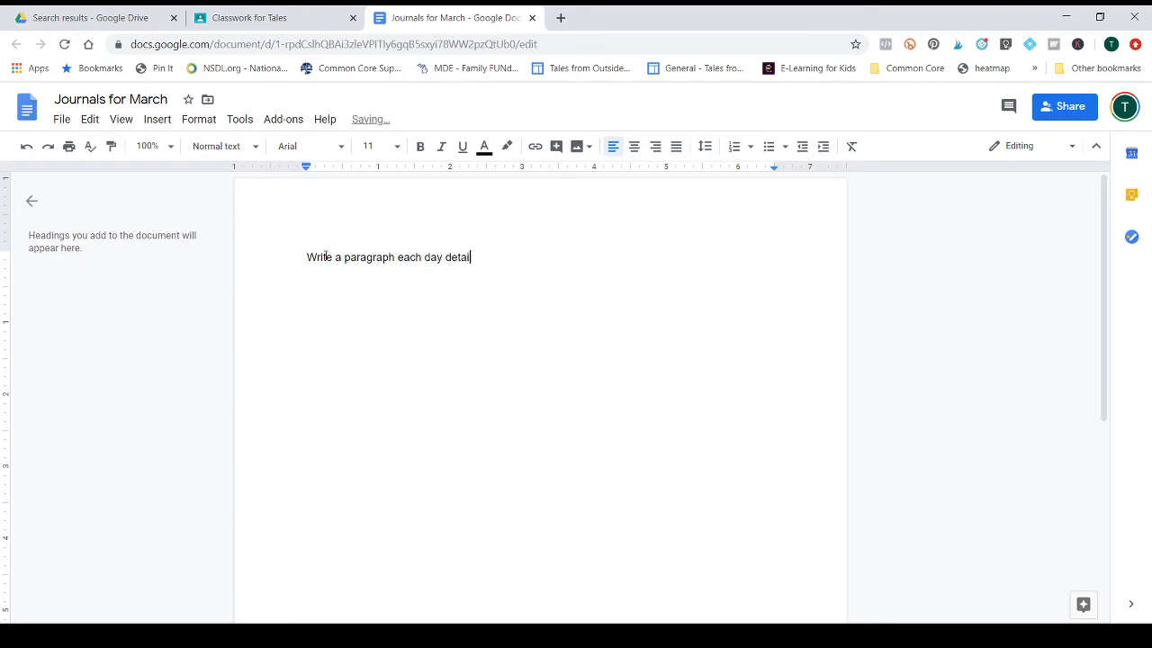
{"action": "type", "text": "ing what you did."}
{"action": "left_click", "coordinate": [532, 18]}
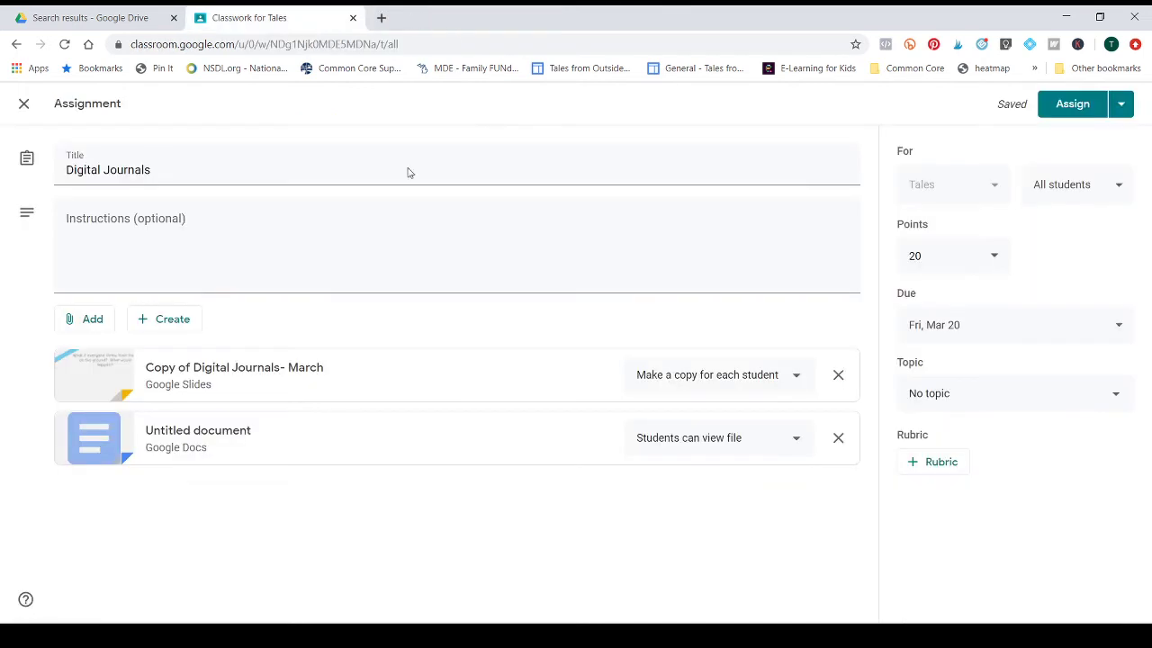
Step: Have a copy of the Google Docs attachment made for each student, and check the document's title and text
{"action": "left_click", "coordinate": [721, 443]}
{"action": "left_click", "coordinate": [713, 513]}
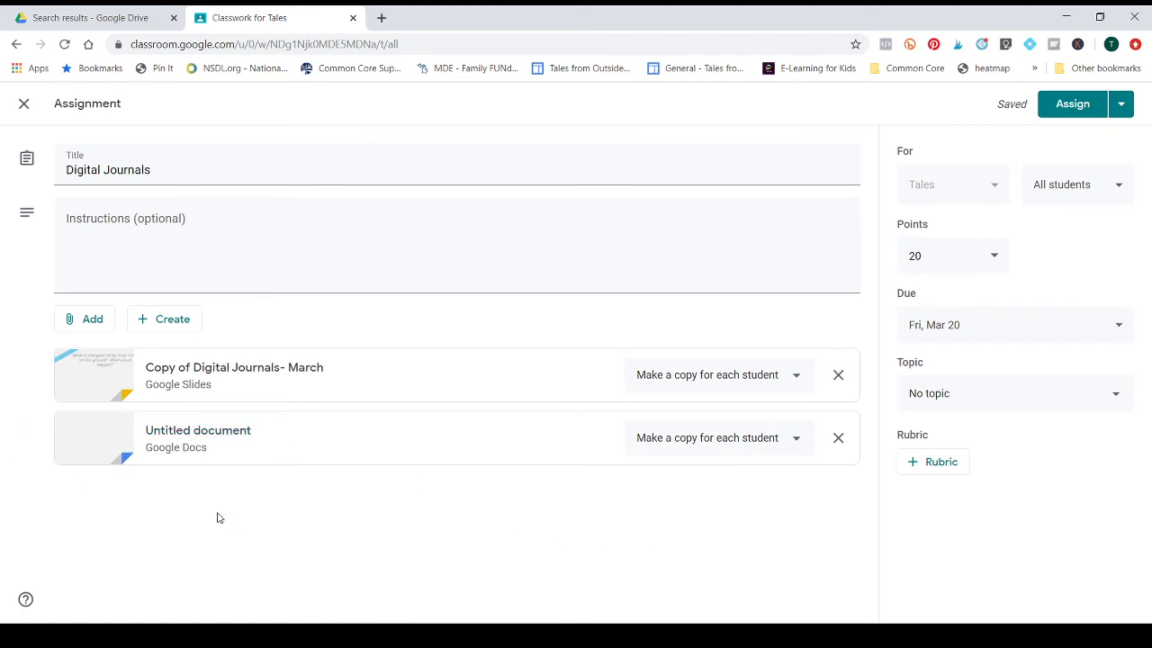
{"action": "left_click", "coordinate": [222, 433]}
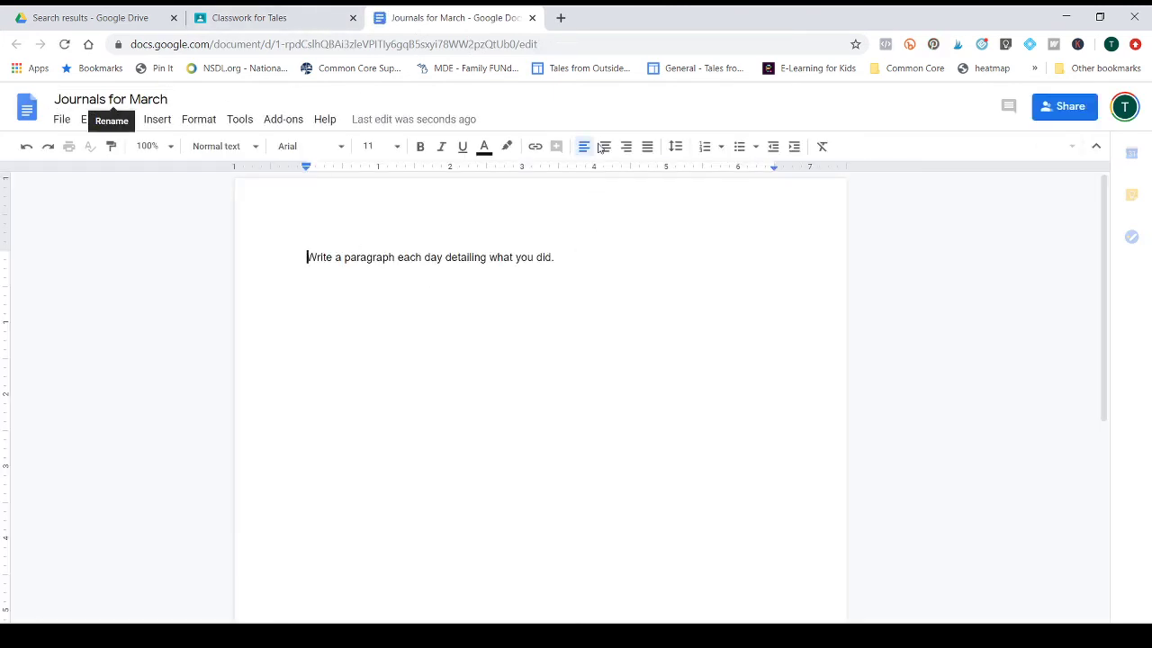
{"action": "left_click", "coordinate": [532, 18]}
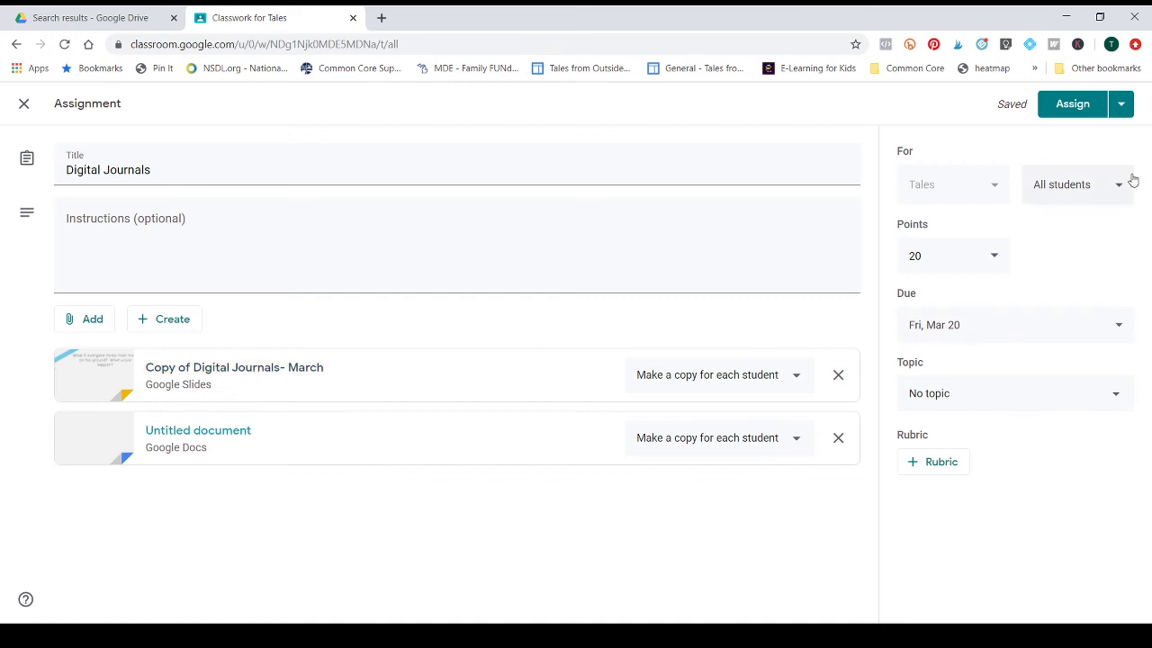
Step: Assign Digital Journals to the class and review its student work and instructions pages
{"action": "left_click", "coordinate": [1067, 106]}
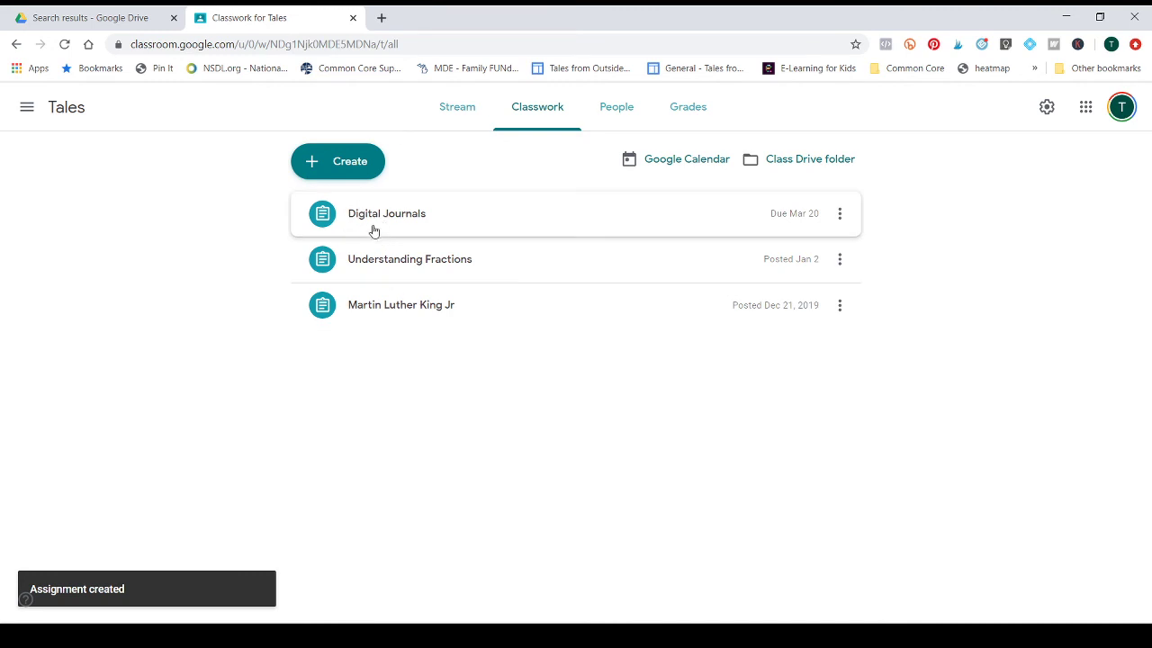
{"action": "left_click", "coordinate": [492, 228]}
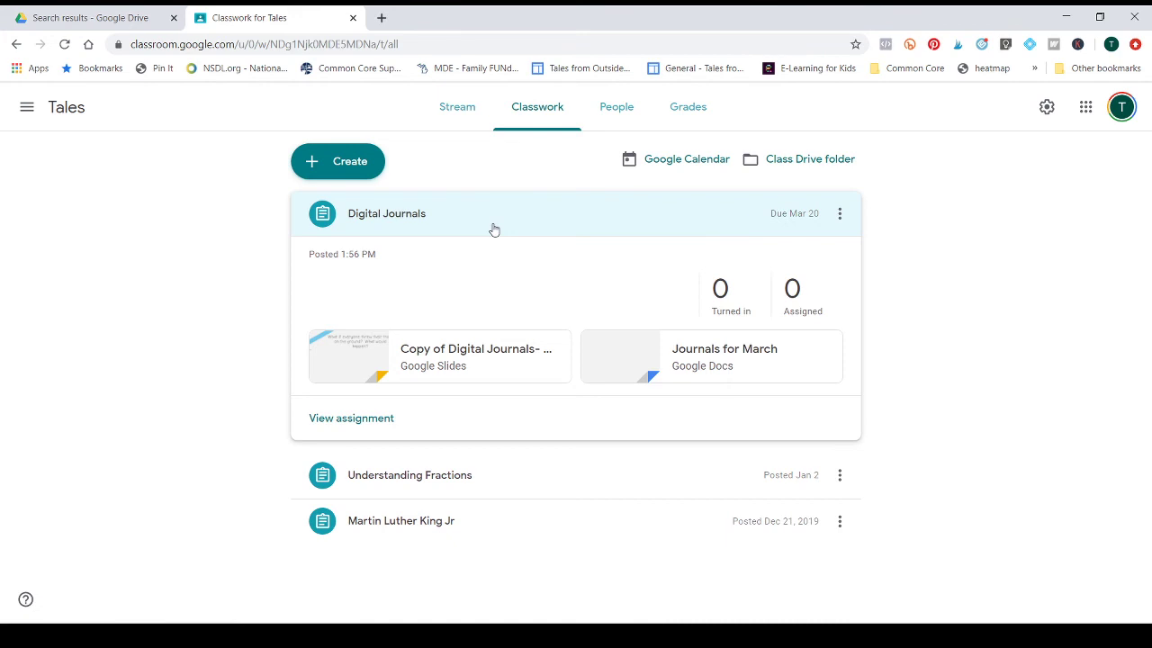
{"action": "left_click", "coordinate": [343, 423]}
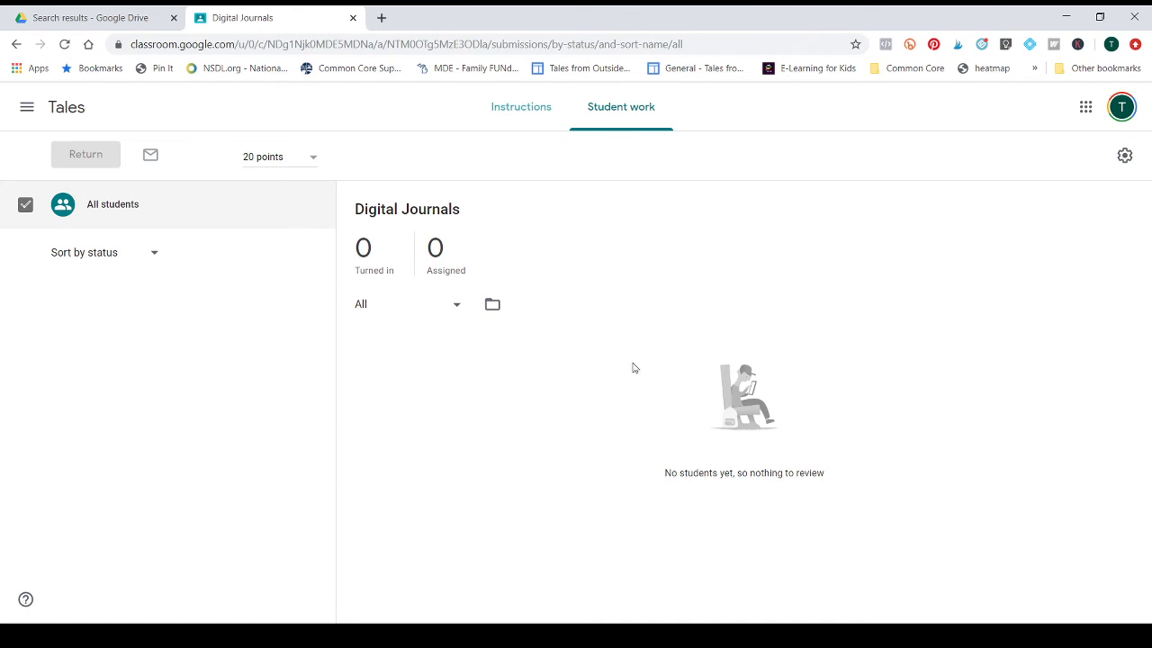
{"action": "left_click", "coordinate": [531, 118]}
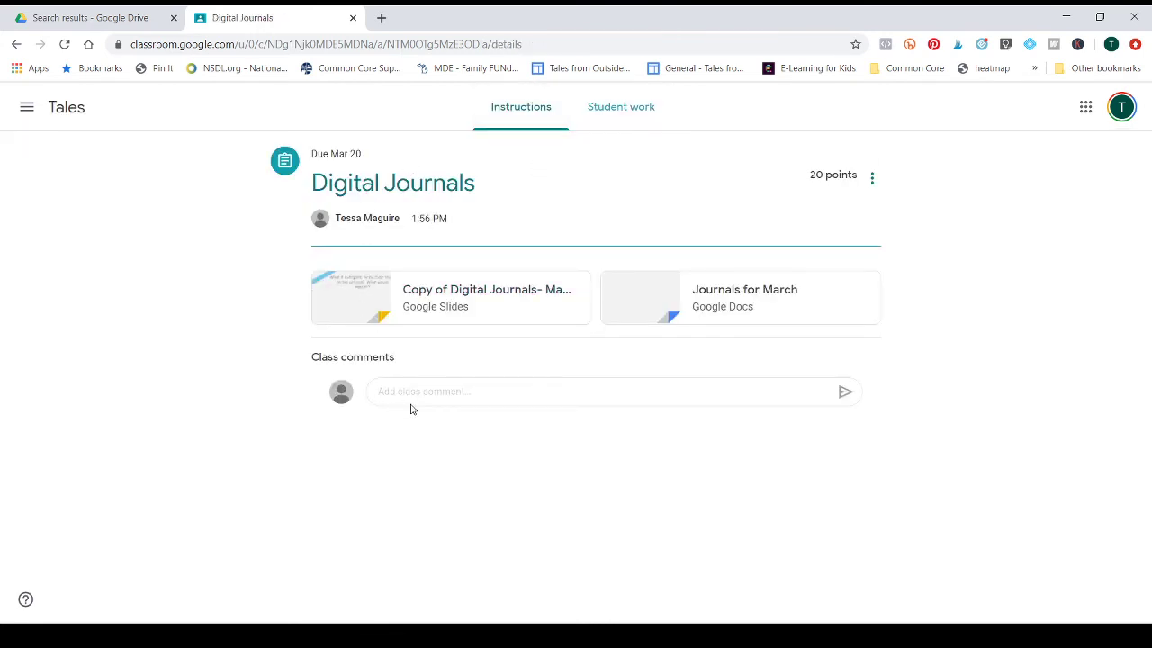
Step: Return to the Tales class stream, review the posted Digital Journals assignment, and view the class's Classwork page
{"action": "left_click", "coordinate": [27, 108]}
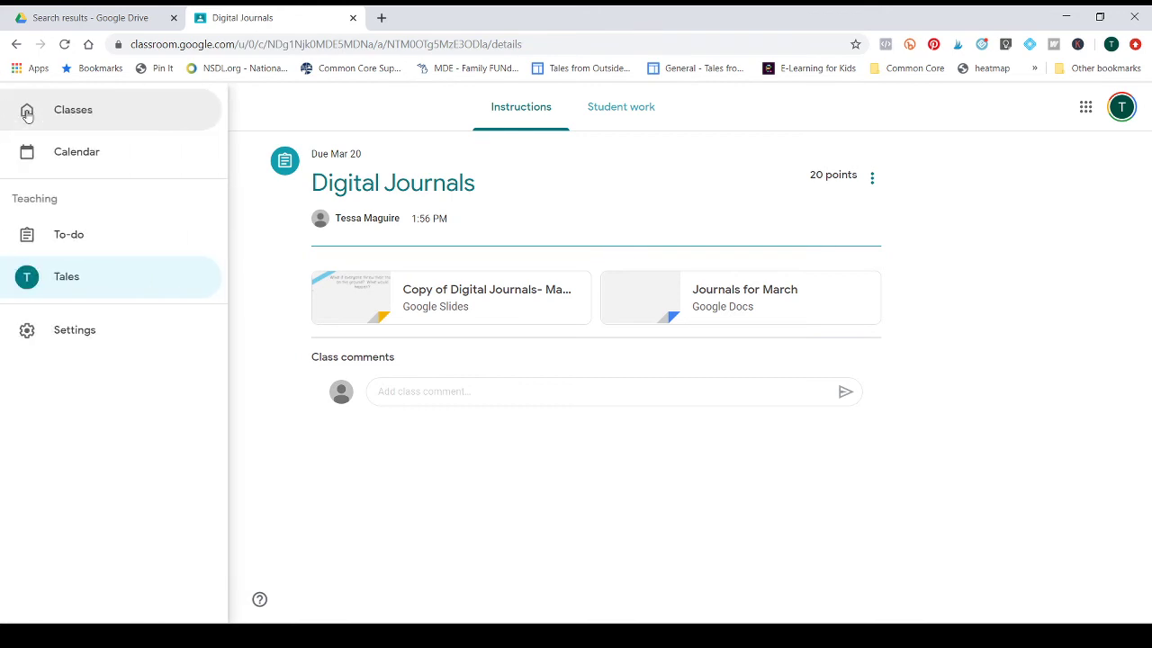
{"action": "left_click", "coordinate": [70, 279]}
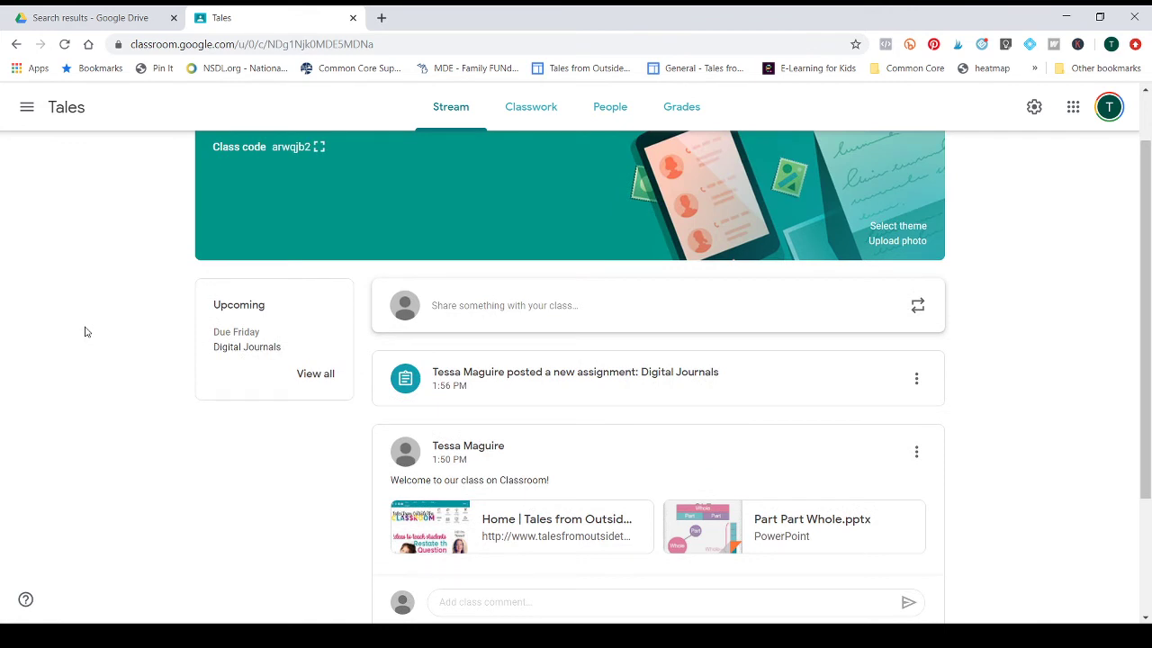
{"action": "scroll", "coordinate": [86, 332], "scroll_direction": "down", "scroll_amount": 1}
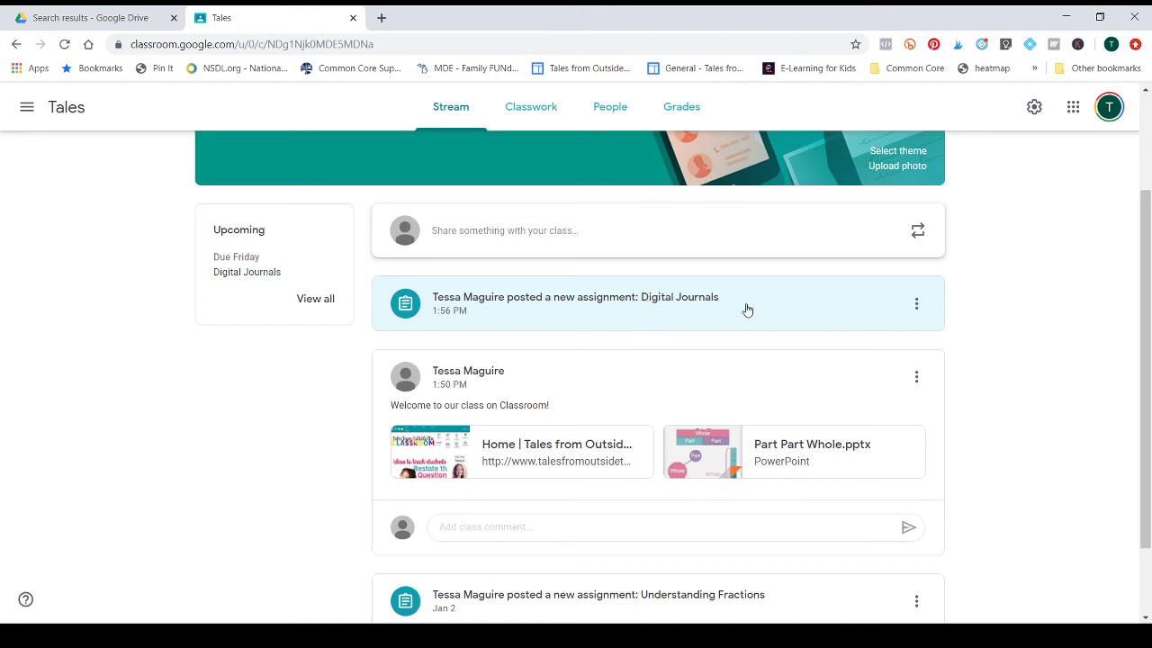
{"action": "left_click", "coordinate": [536, 112]}
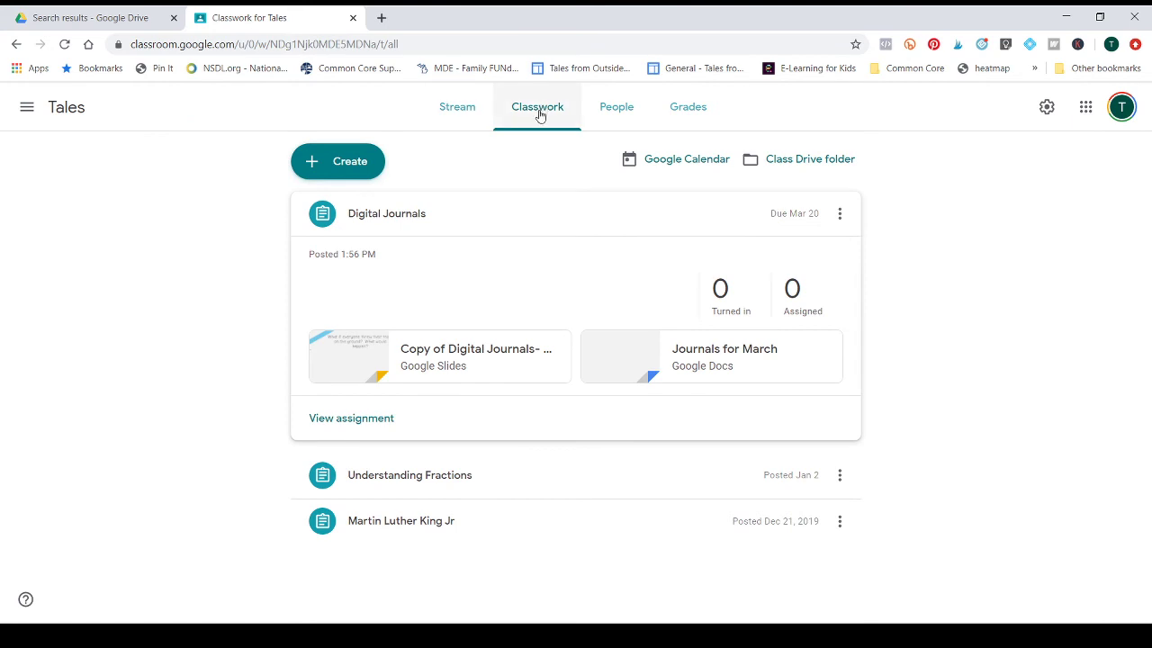
Step: Open the class Drive folder for Tales and go back to the Classwork page
{"action": "left_click", "coordinate": [797, 168]}
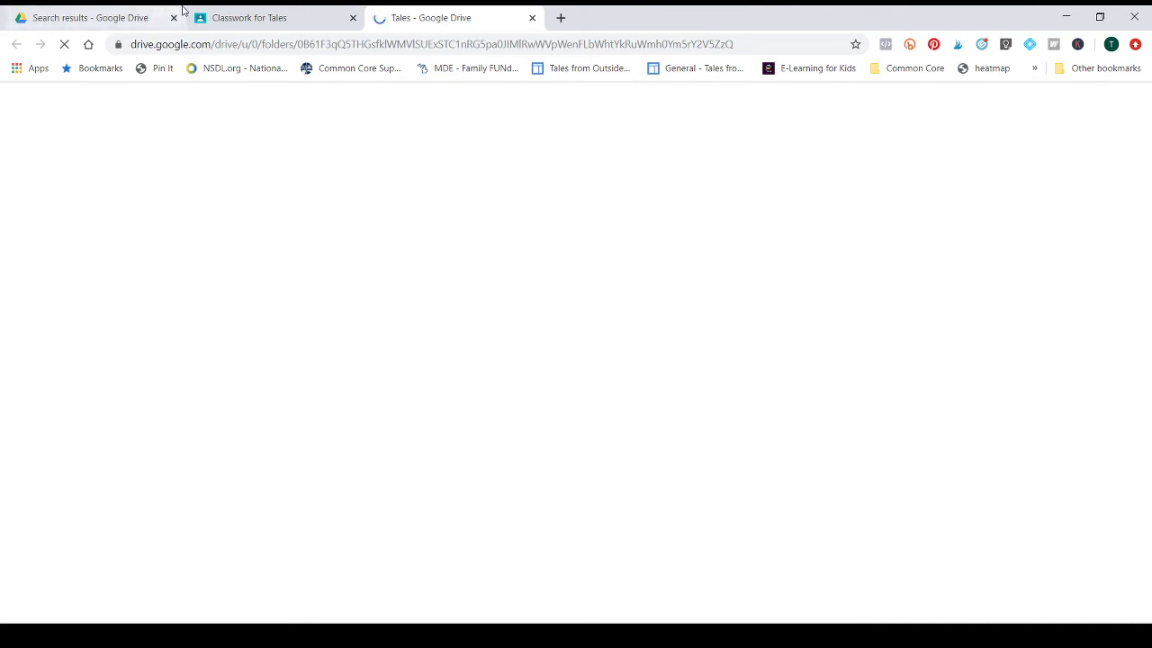
{"action": "left_click", "coordinate": [261, 17]}
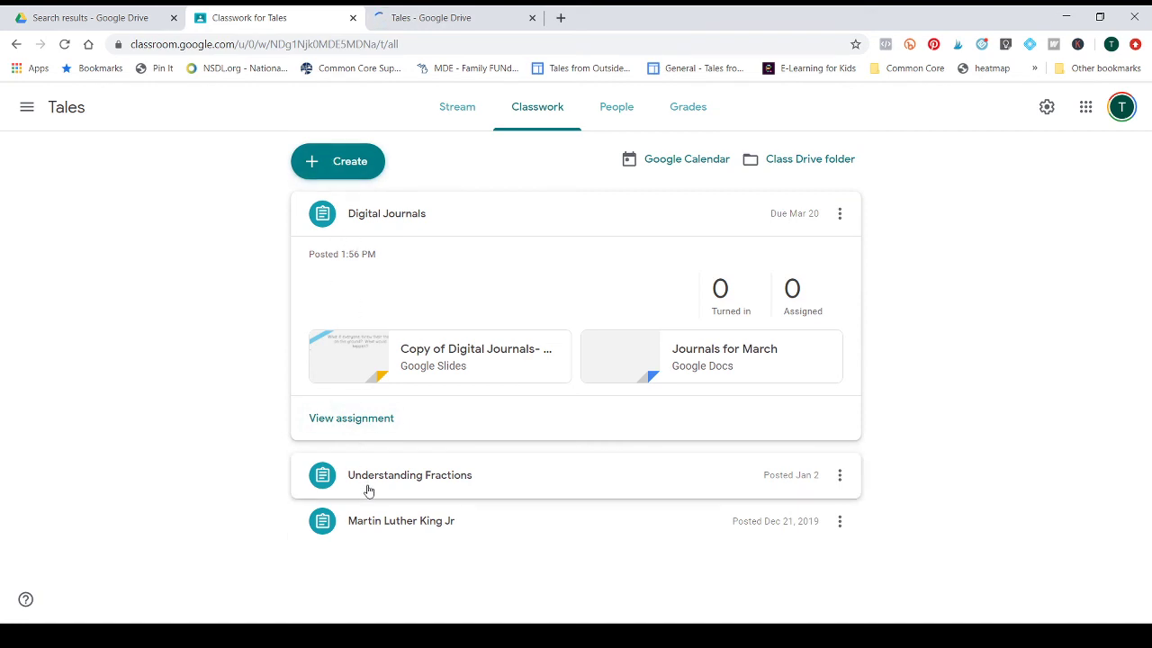
{"action": "left_click", "coordinate": [432, 15]}
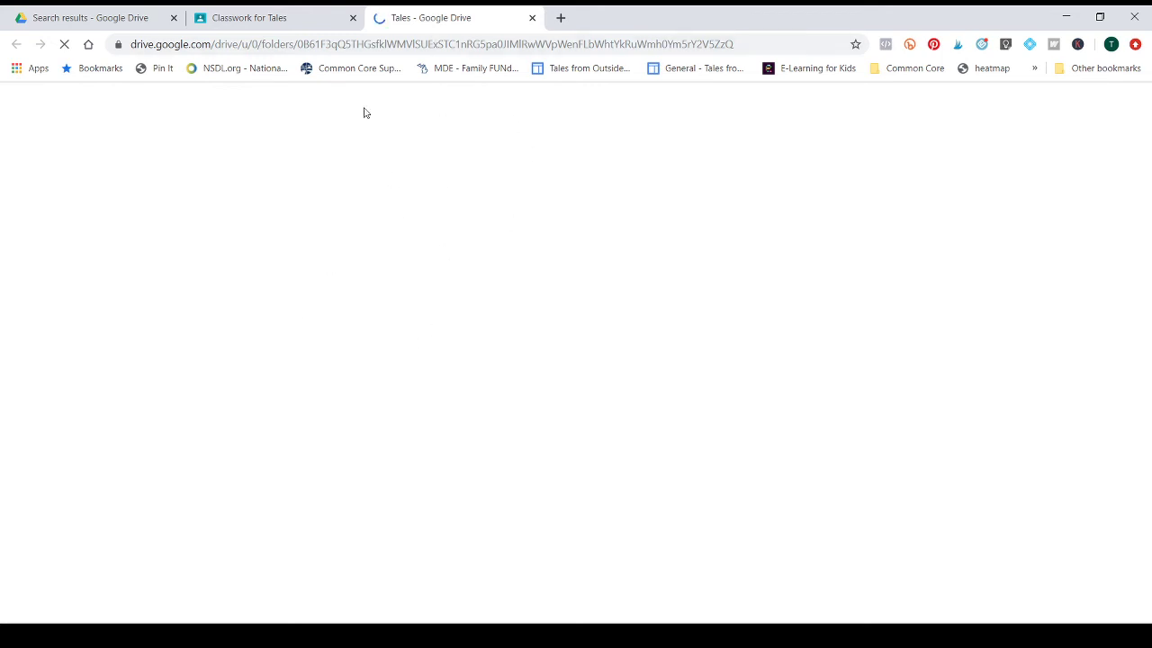
{"action": "left_click", "coordinate": [307, 10]}
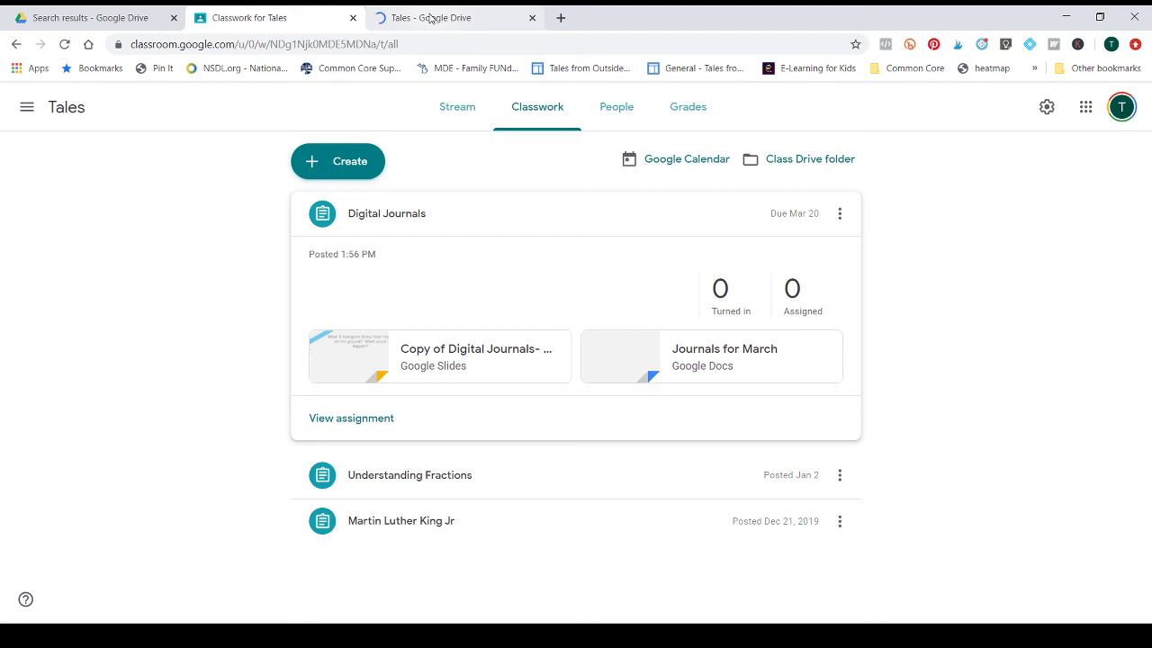
Step: Start a quiz assignment to examine its attached Blank Quiz form, and close the form and the draft without assigning
{"action": "left_click", "coordinate": [333, 169]}
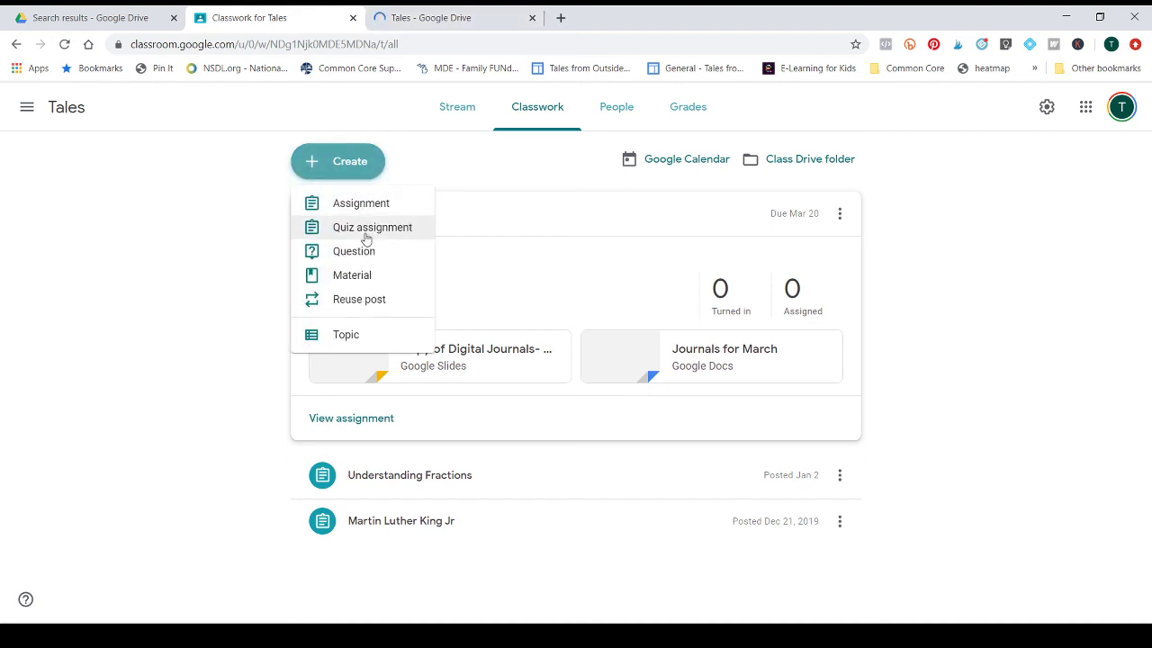
{"action": "left_click", "coordinate": [366, 233]}
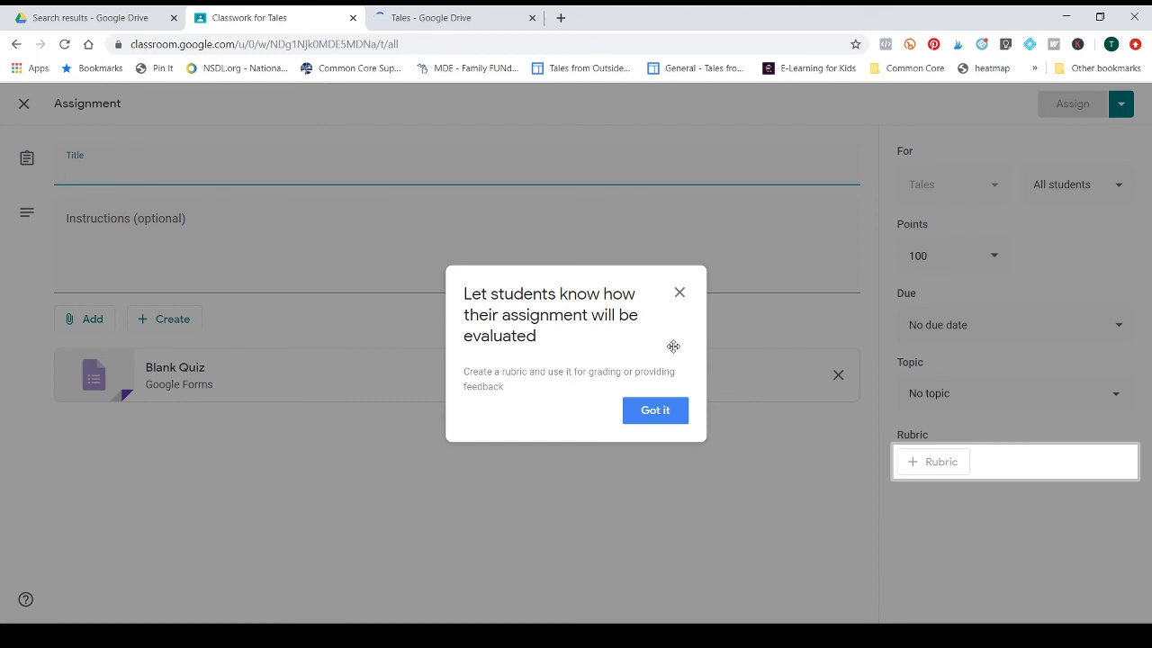
{"action": "left_click", "coordinate": [681, 294]}
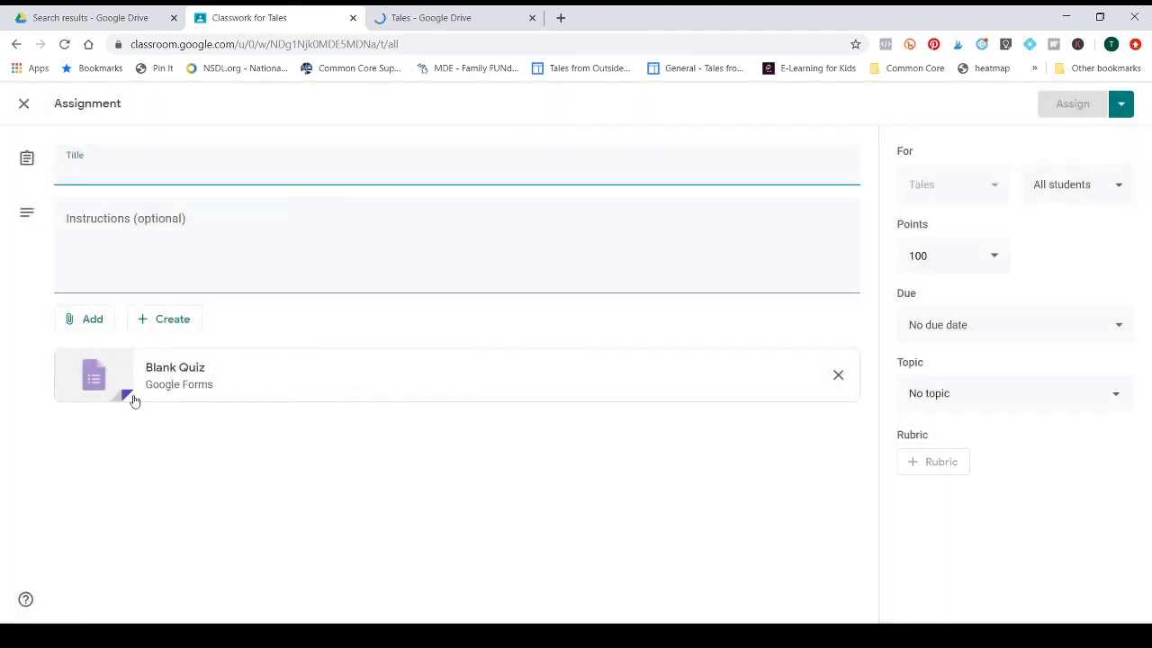
{"action": "left_click", "coordinate": [190, 371]}
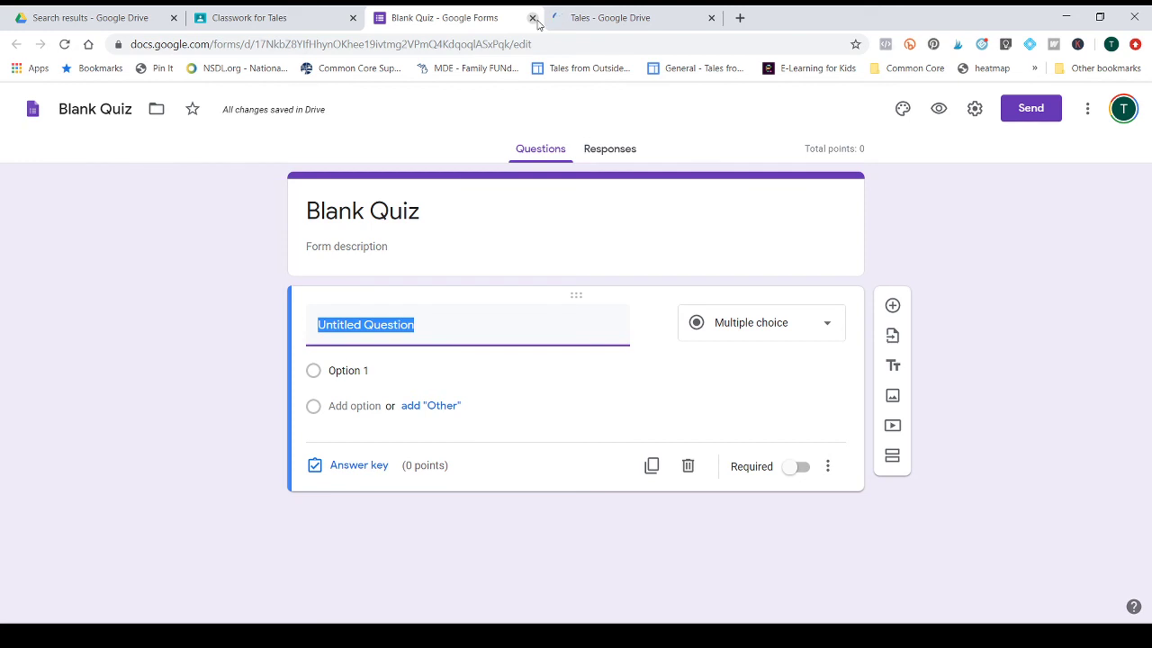
{"action": "left_click", "coordinate": [532, 18]}
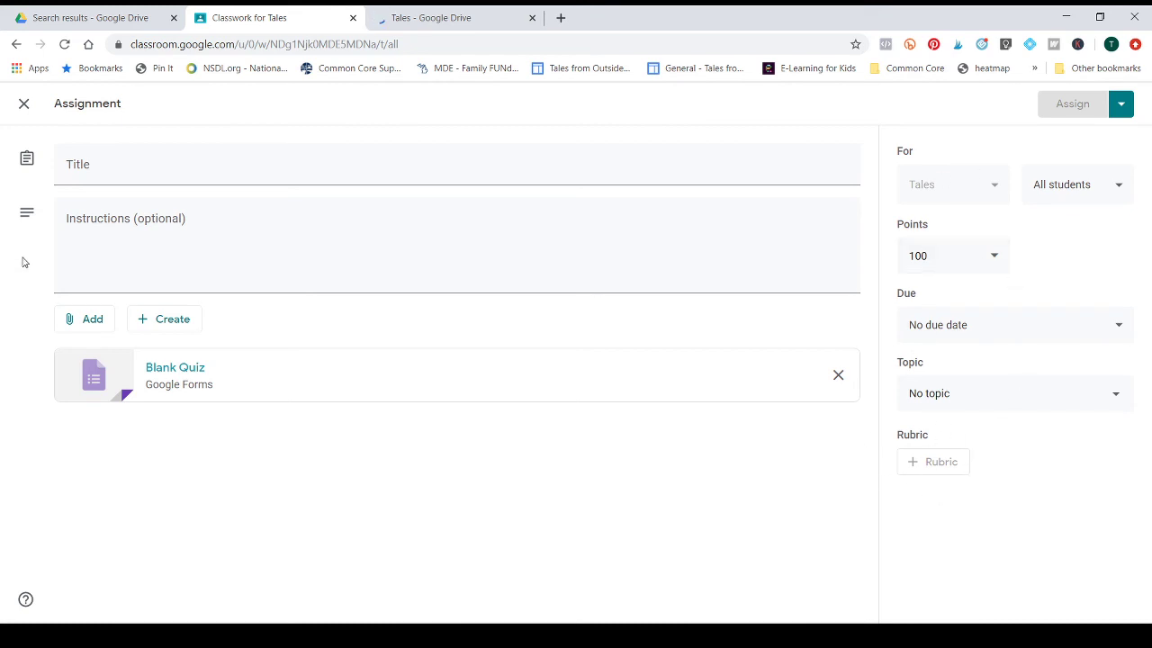
{"action": "left_click", "coordinate": [23, 104]}
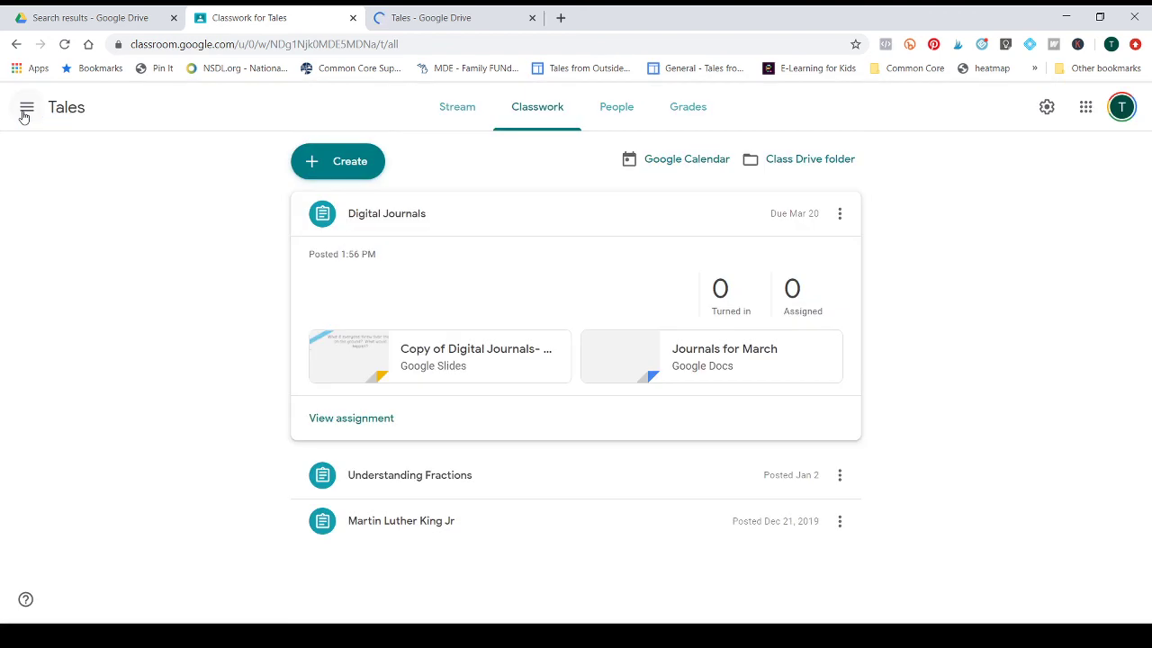
Step: Create a class question asking "What is your favorite color?" and make it multiple choice
{"action": "left_click", "coordinate": [338, 161]}
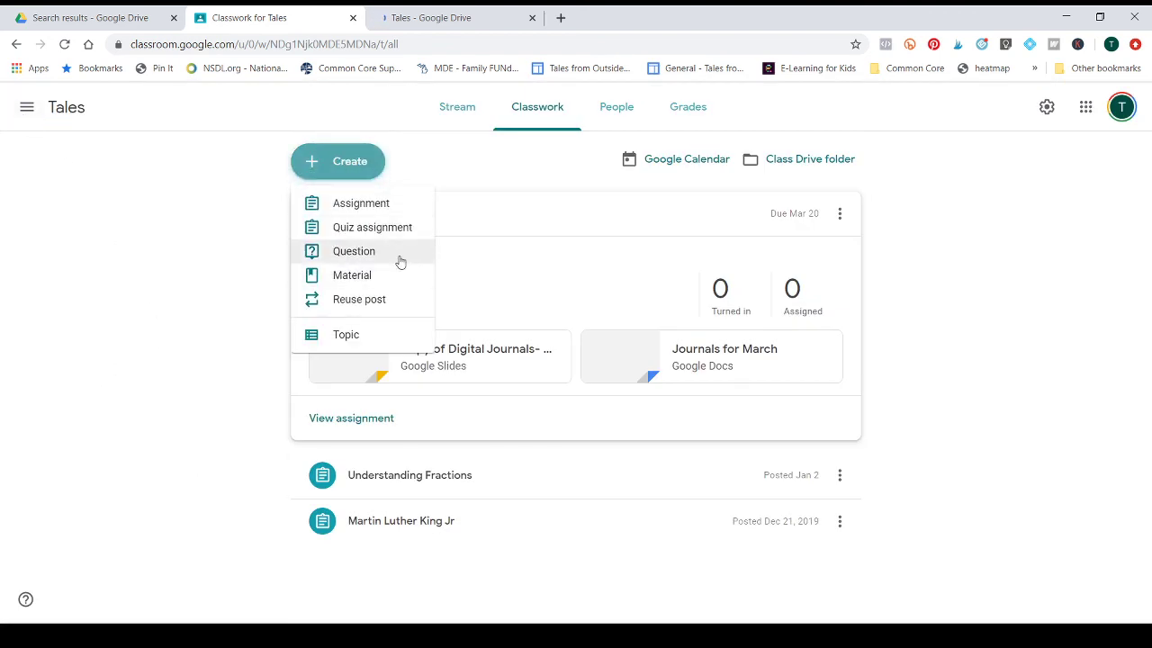
{"action": "left_click", "coordinate": [400, 261]}
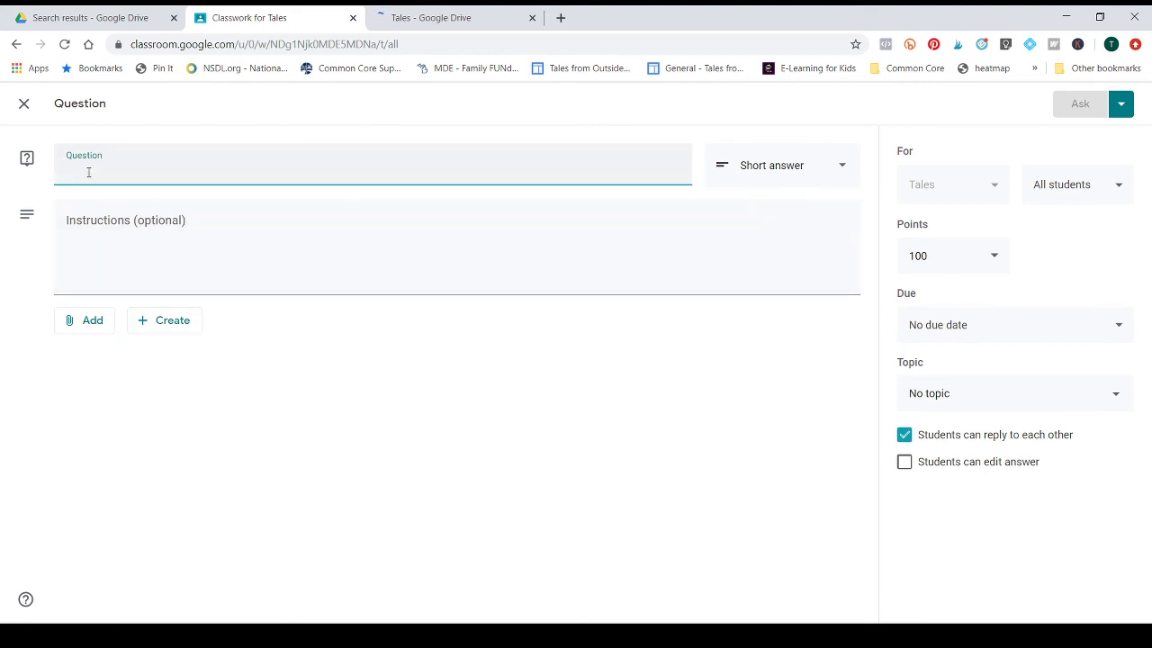
{"action": "type", "text": "What is y"}
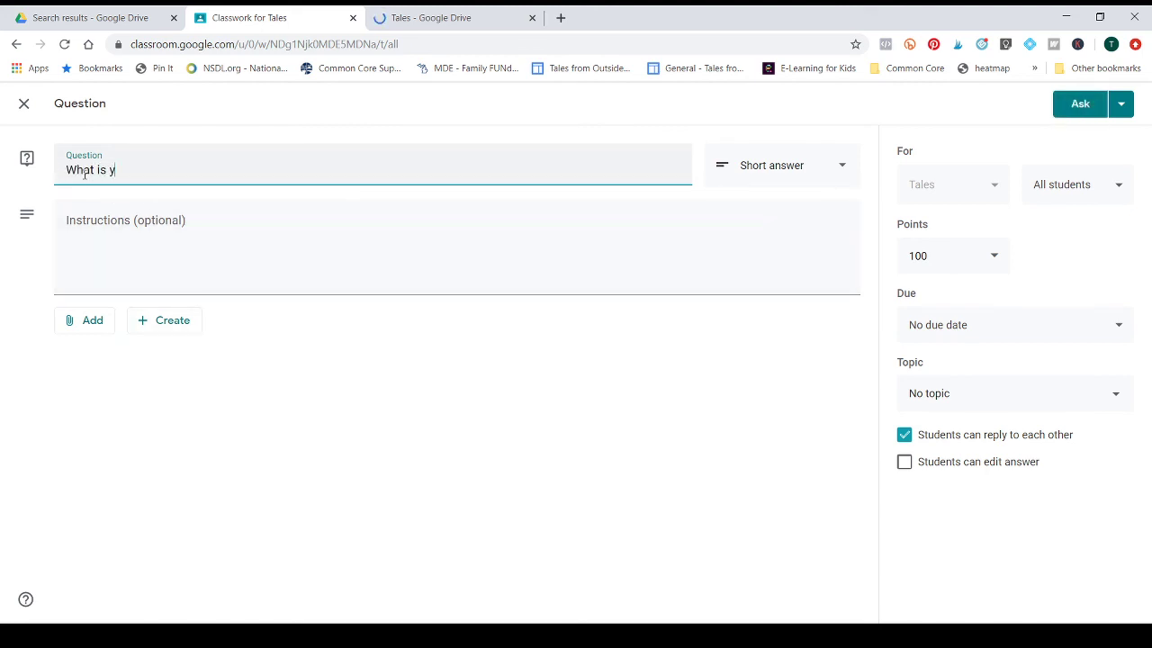
{"action": "type", "text": "our favorite color?"}
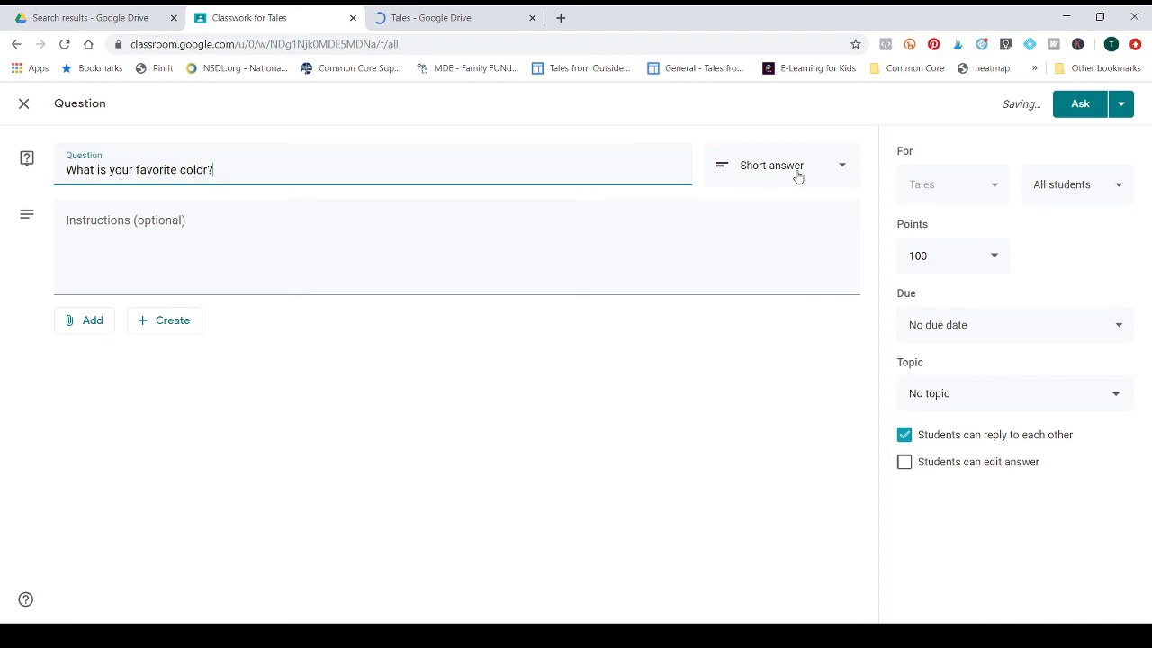
{"action": "left_click", "coordinate": [796, 174]}
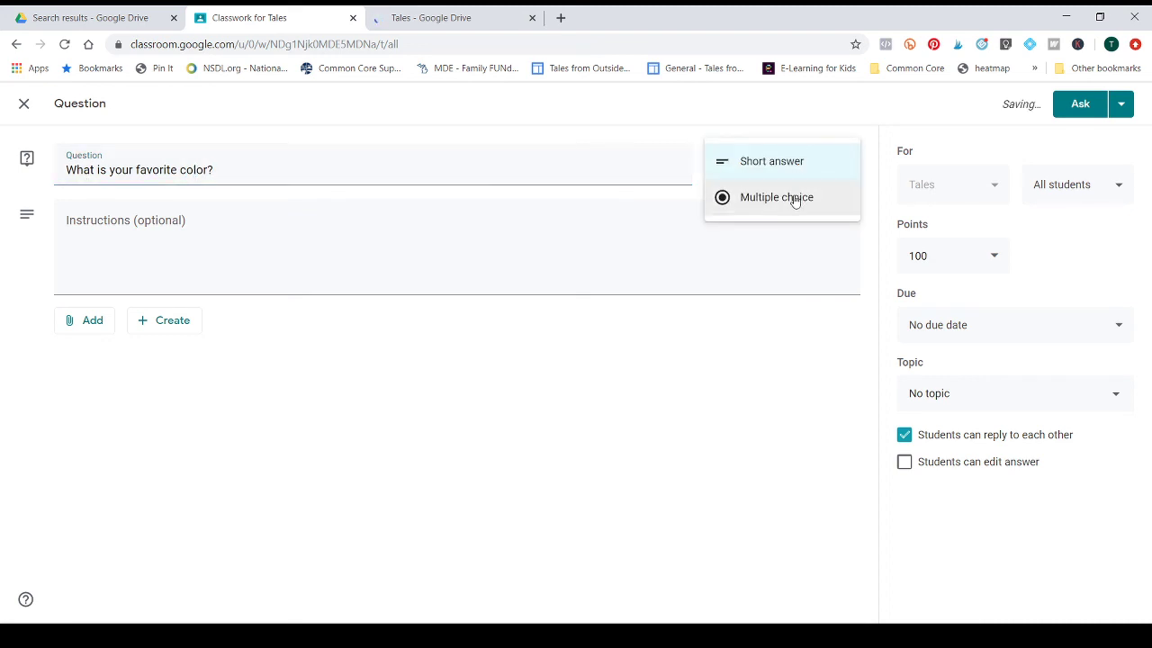
{"action": "left_click", "coordinate": [794, 198]}
Step: Enter red, yellow, green and blue as the answer options for the favorite color question
{"action": "left_click", "coordinate": [156, 320]}
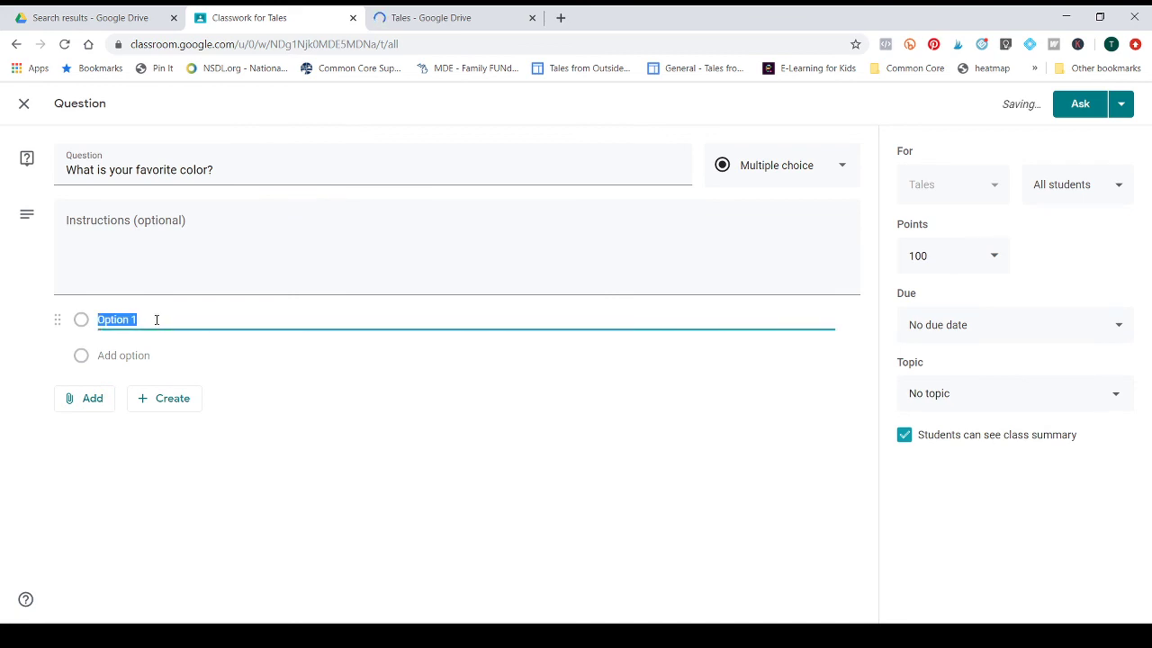
{"action": "type", "text": "red"}
{"action": "left_click", "coordinate": [141, 358]}
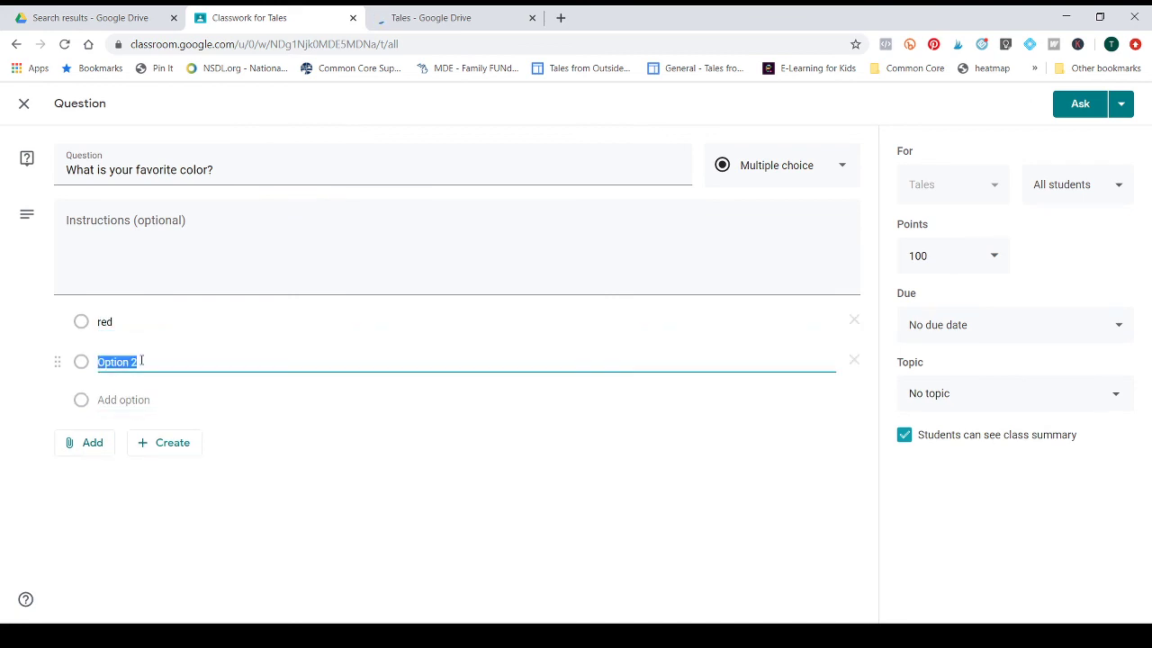
{"action": "type", "text": "yellow"}
{"action": "left_click", "coordinate": [138, 400]}
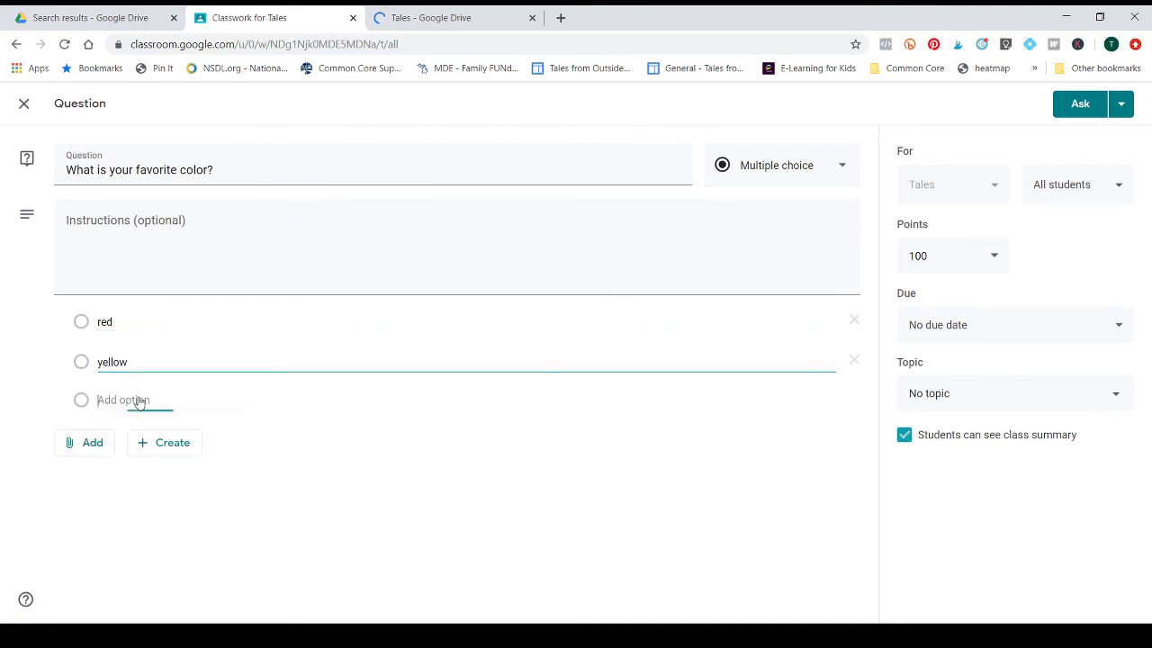
{"action": "type", "text": "green"}
{"action": "left_click", "coordinate": [132, 440]}
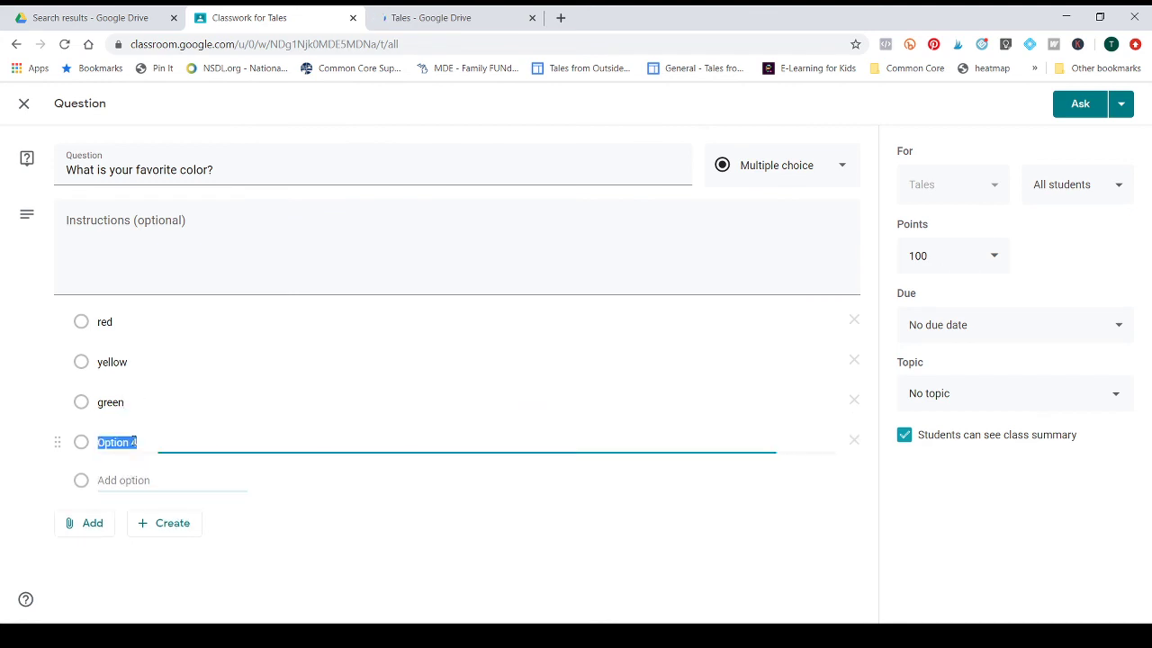
{"action": "type", "text": "bl"}
{"action": "type", "text": "u"}
{"action": "key", "text": "BackSpace"}
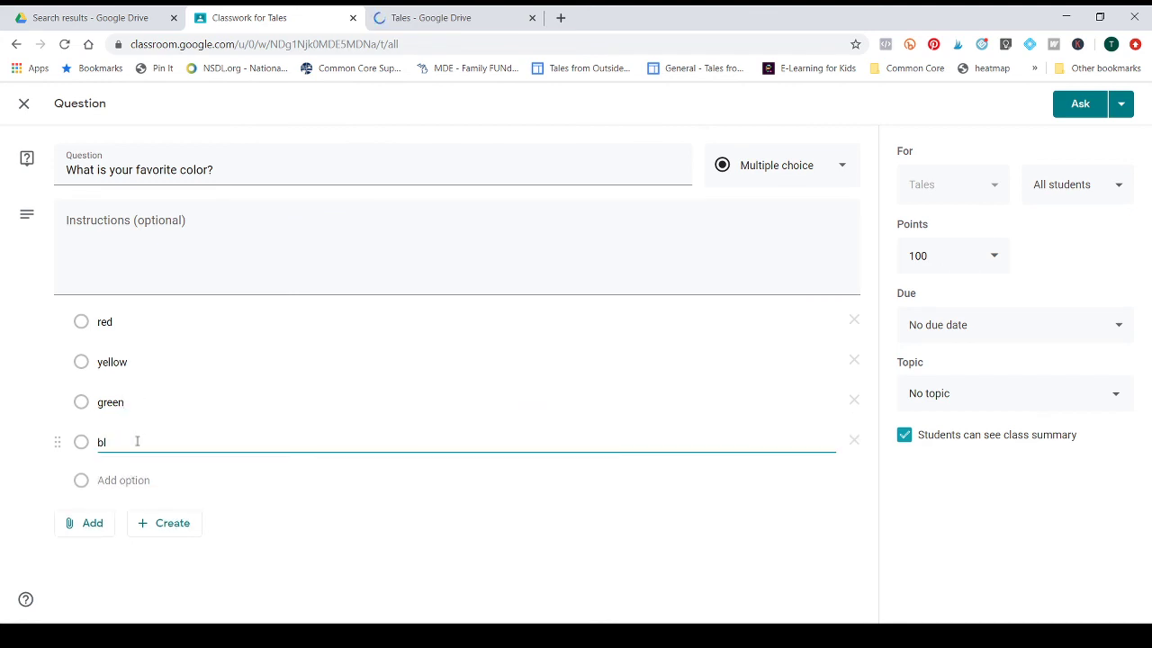
{"action": "type", "text": "ue"}
Step: Check the attachment sources offered for the question and post it to the Tales class without an attachment
{"action": "left_click", "coordinate": [94, 532]}
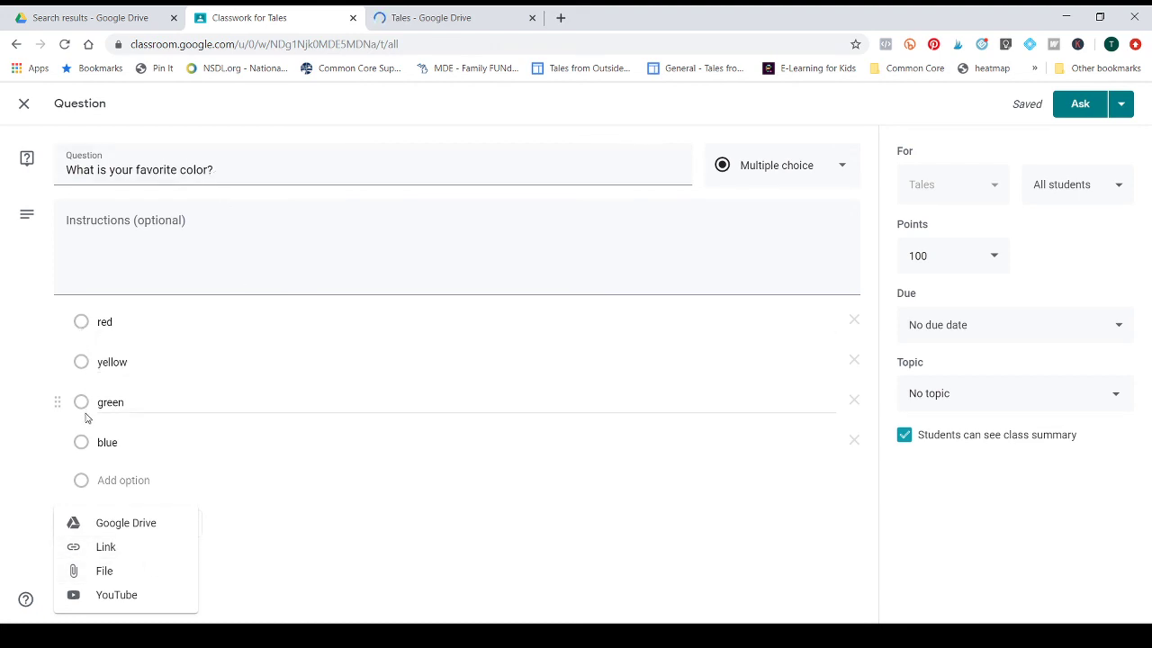
{"action": "left_click", "coordinate": [36, 442]}
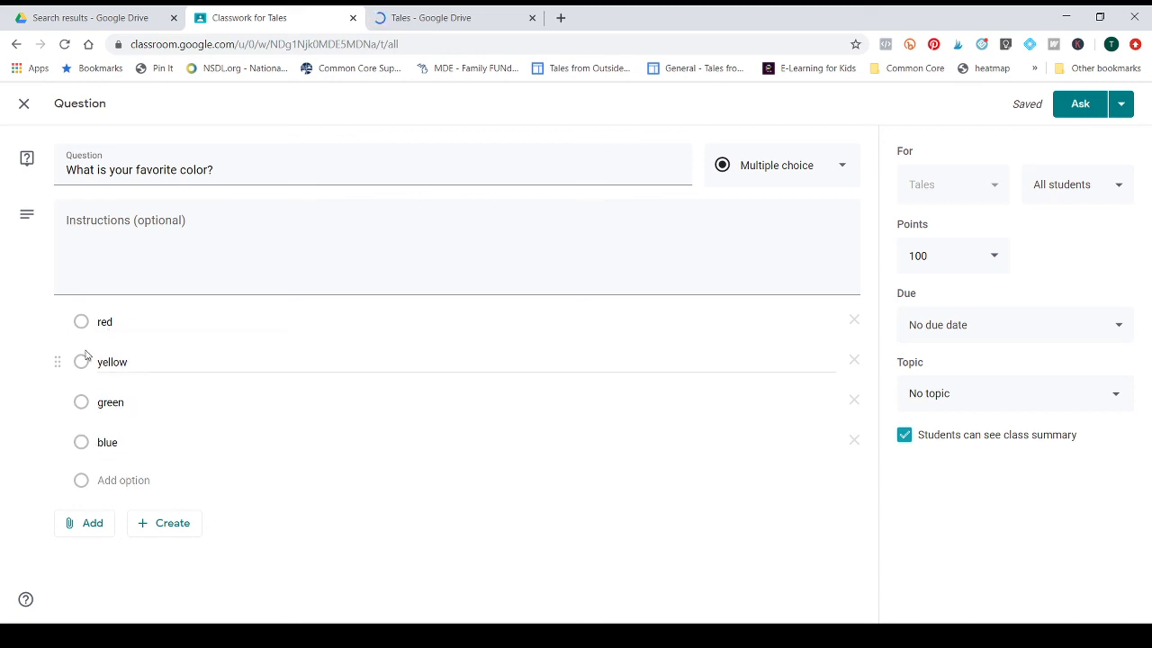
{"action": "left_click", "coordinate": [1078, 107]}
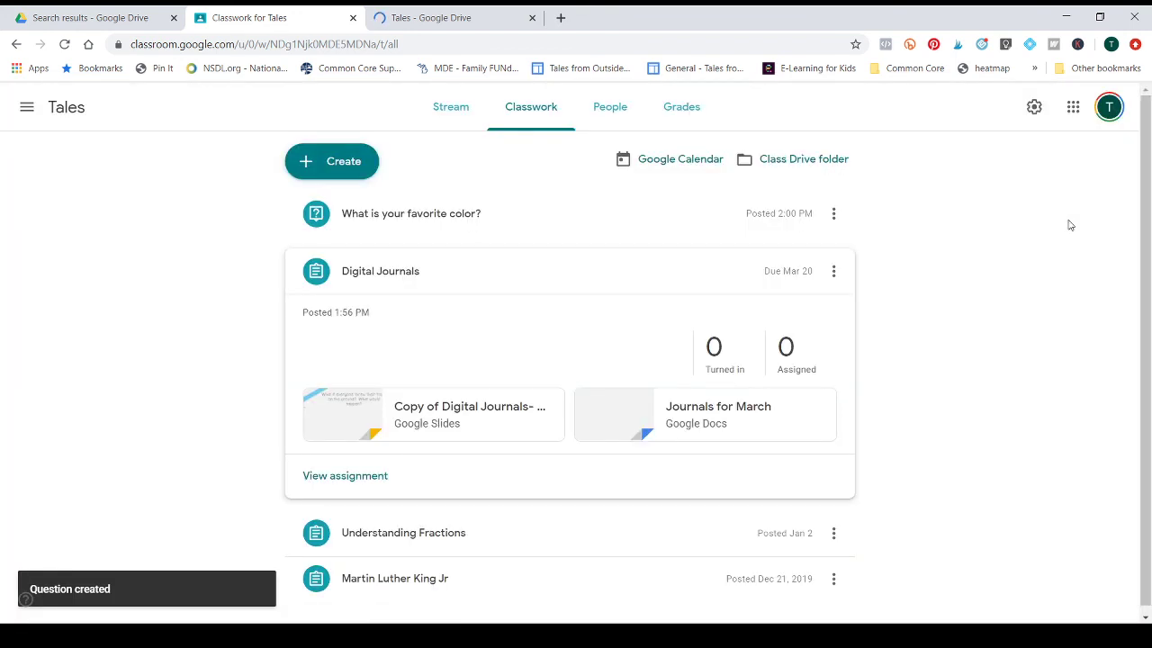
Step: Find the favorite color question in the stream, review its student answers page, and return to the class stream
{"action": "left_click", "coordinate": [450, 106]}
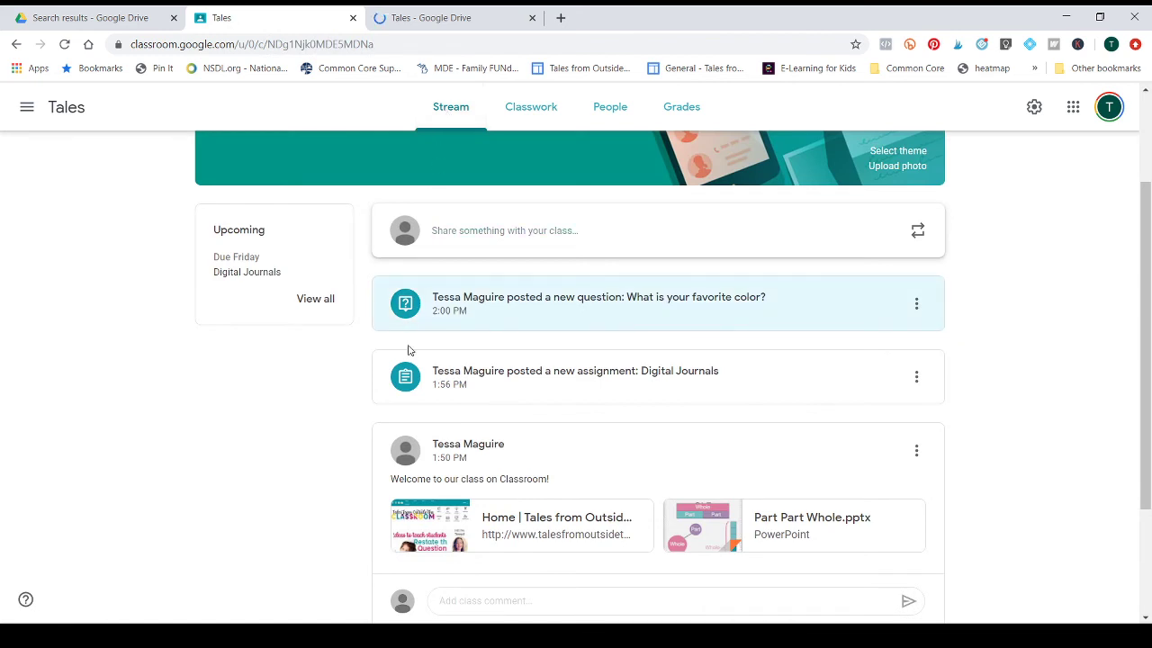
{"action": "left_click", "coordinate": [566, 311]}
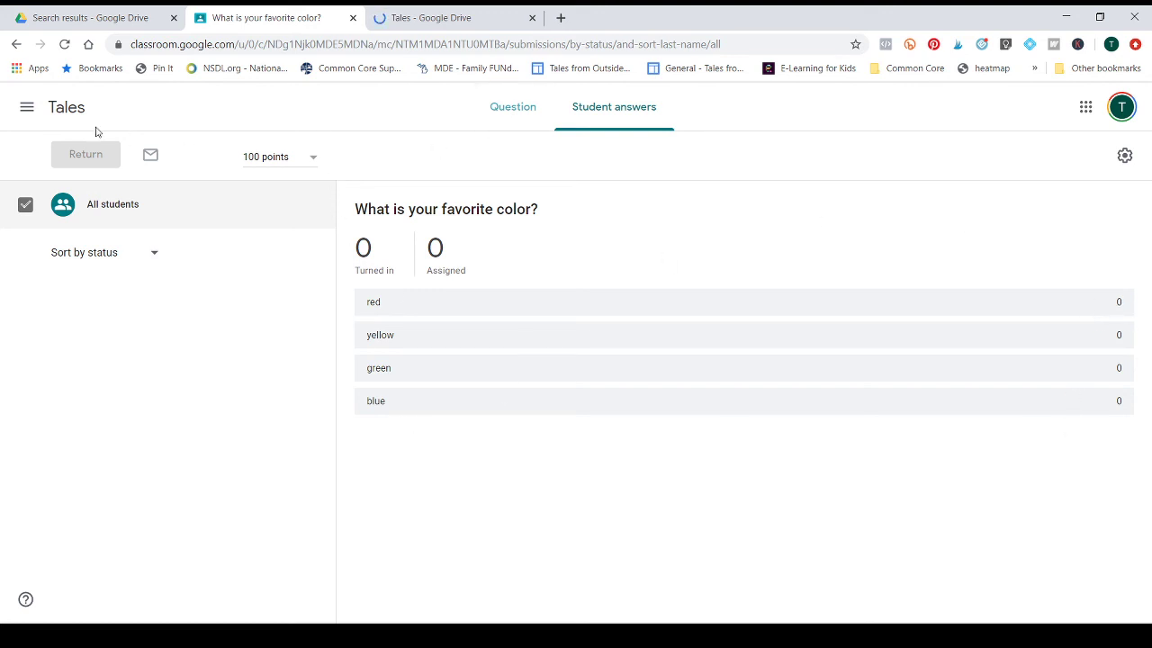
{"action": "left_click", "coordinate": [25, 109]}
{"action": "left_click", "coordinate": [67, 279]}
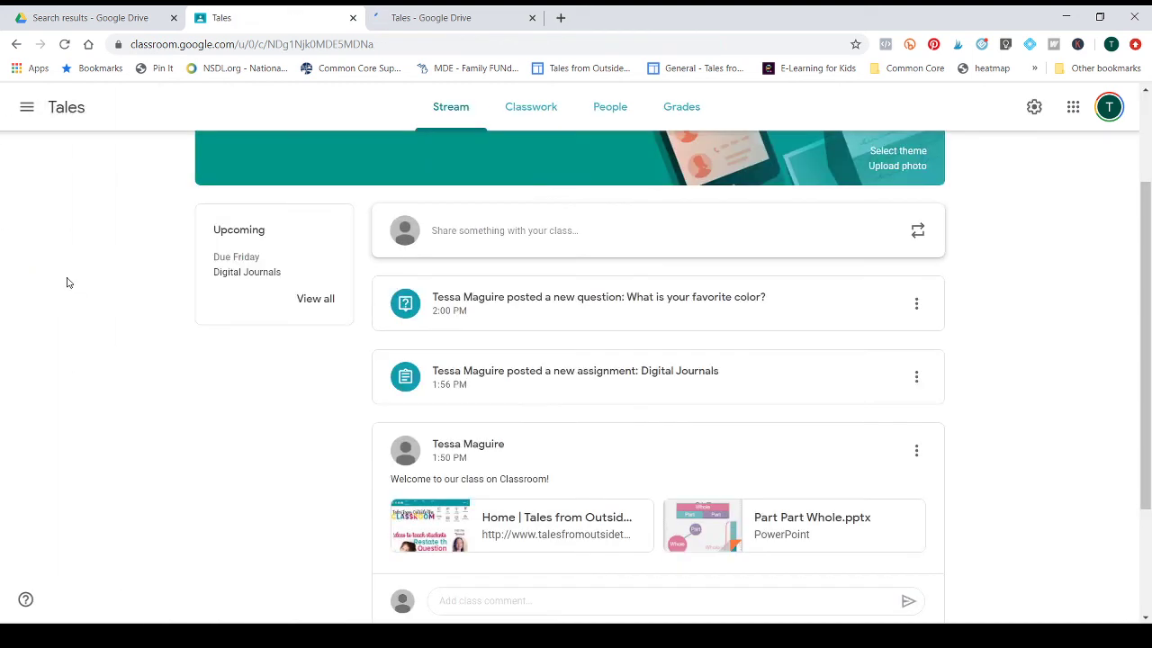
Step: Open a new Material post from Classwork to examine its fields, and close it without posting
{"action": "left_click", "coordinate": [516, 113]}
{"action": "left_click", "coordinate": [344, 161]}
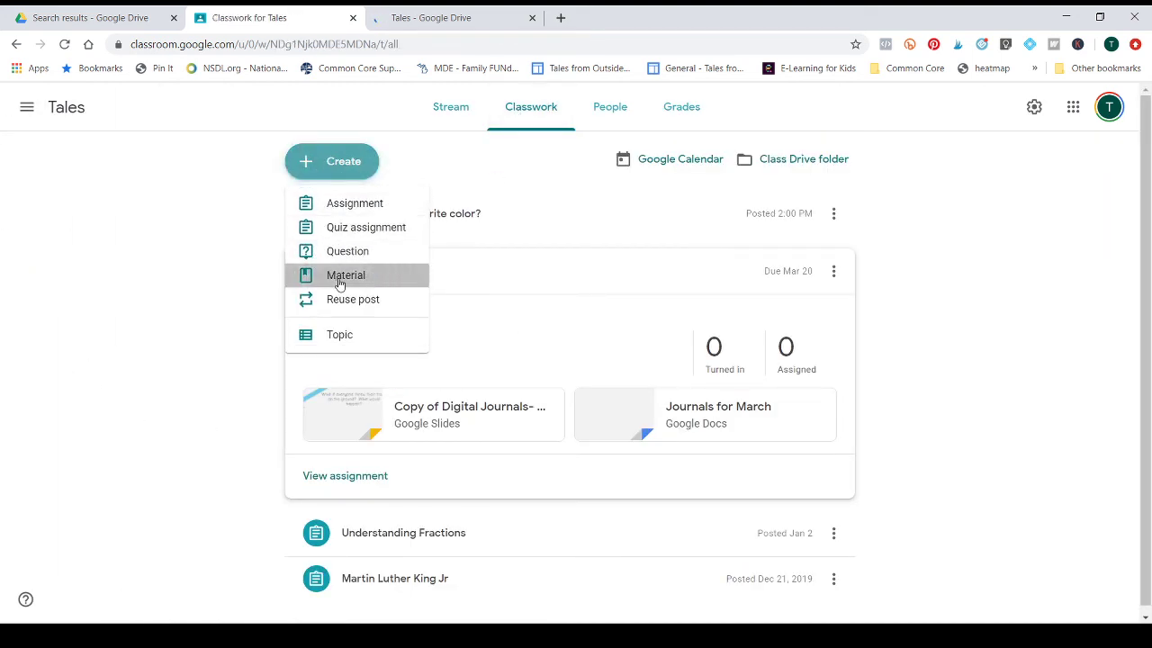
{"action": "left_click", "coordinate": [335, 277]}
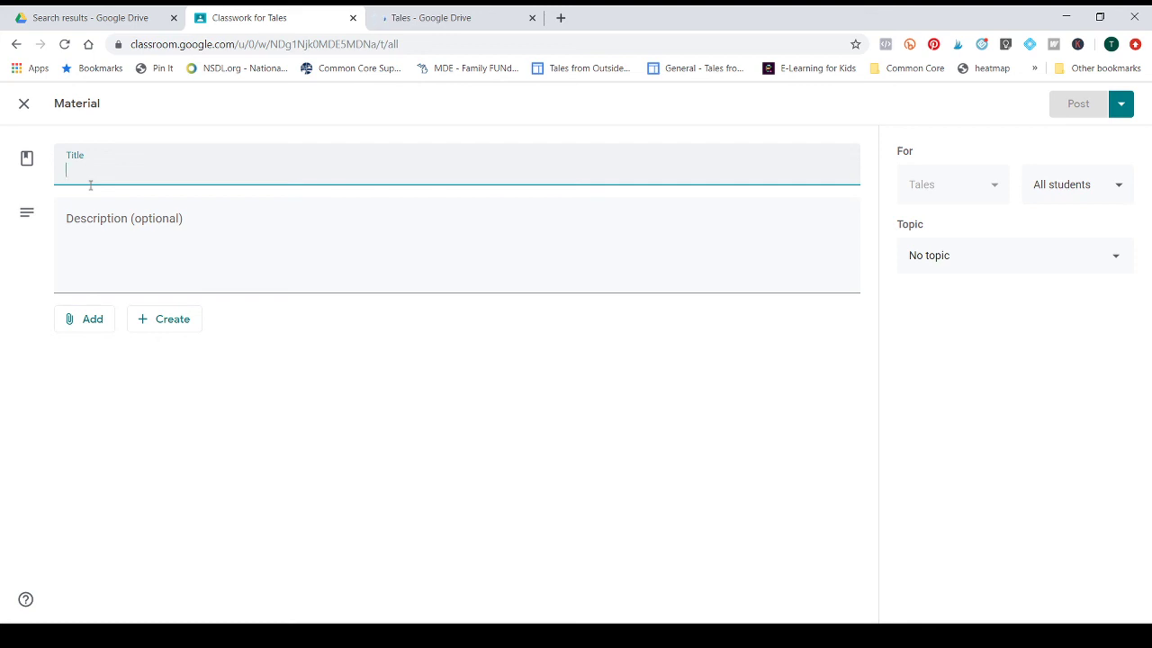
{"action": "left_click", "coordinate": [21, 109]}
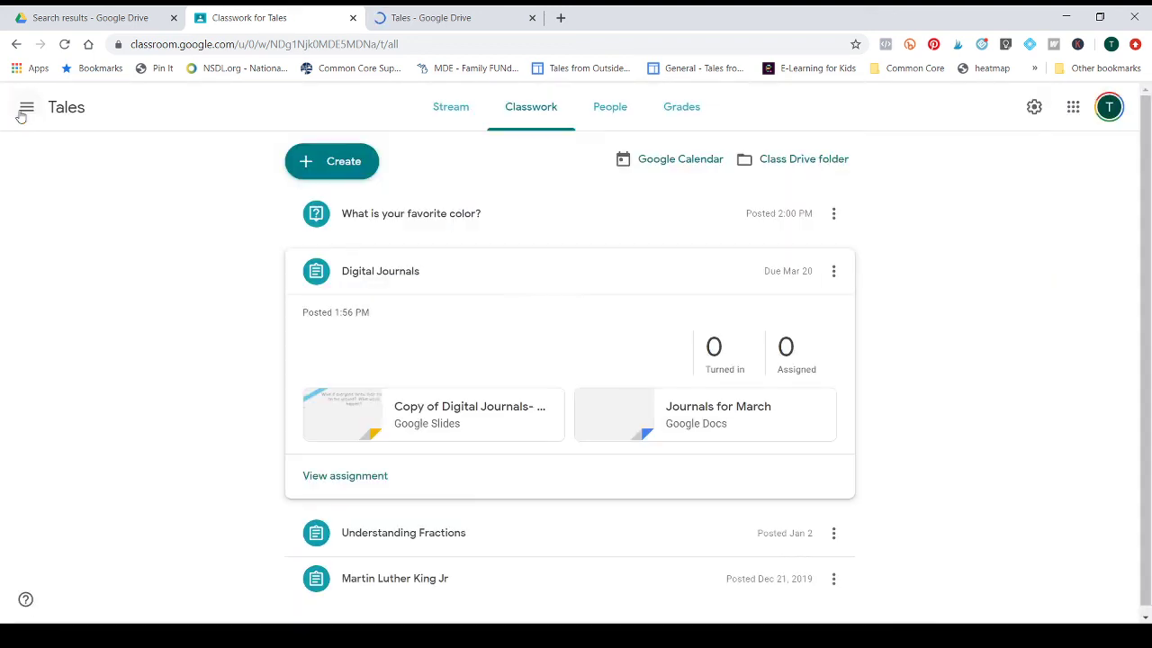
Step: View the class selection for reusing a post and close it without choosing a class
{"action": "left_click", "coordinate": [331, 165]}
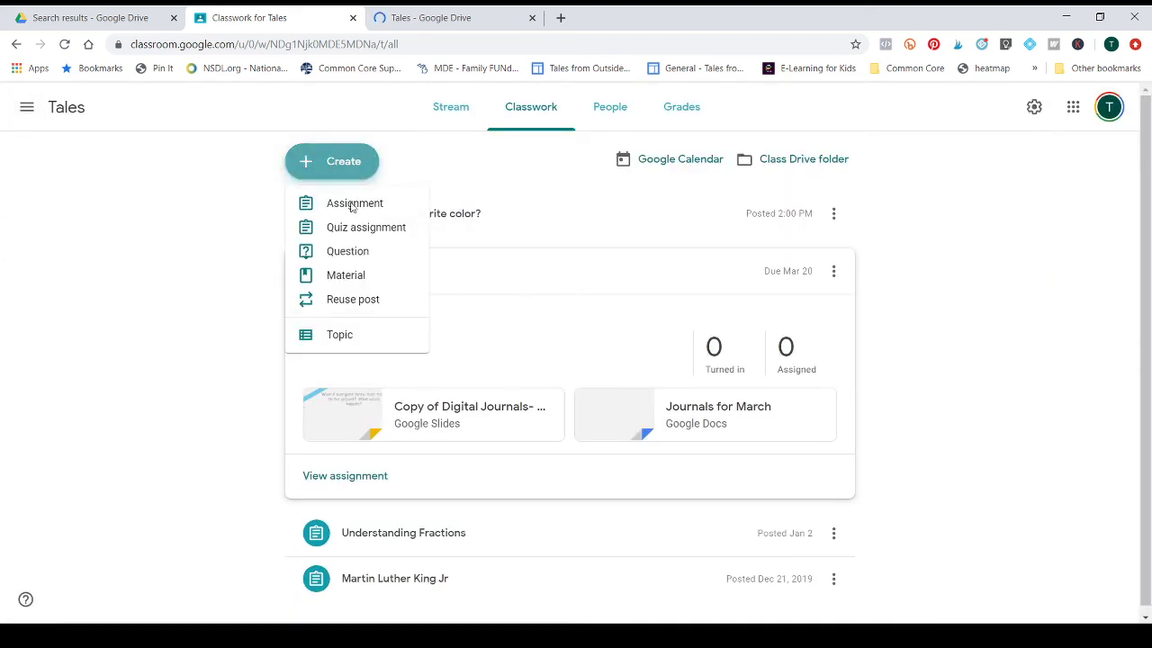
{"action": "left_click", "coordinate": [368, 302]}
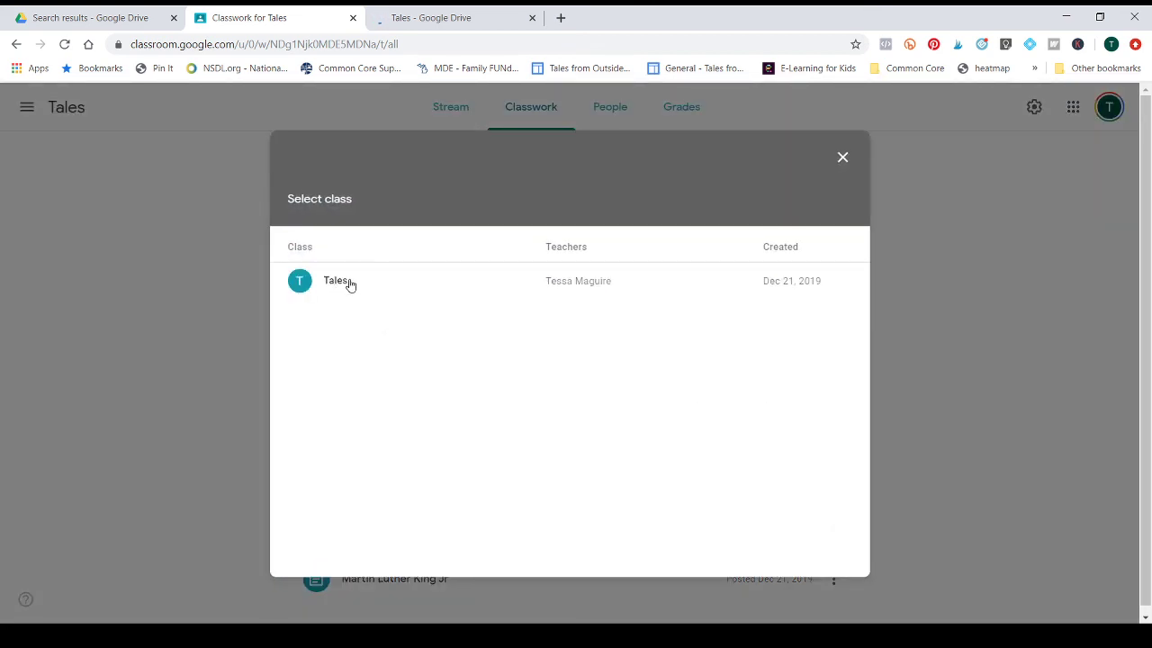
{"action": "left_click", "coordinate": [843, 159]}
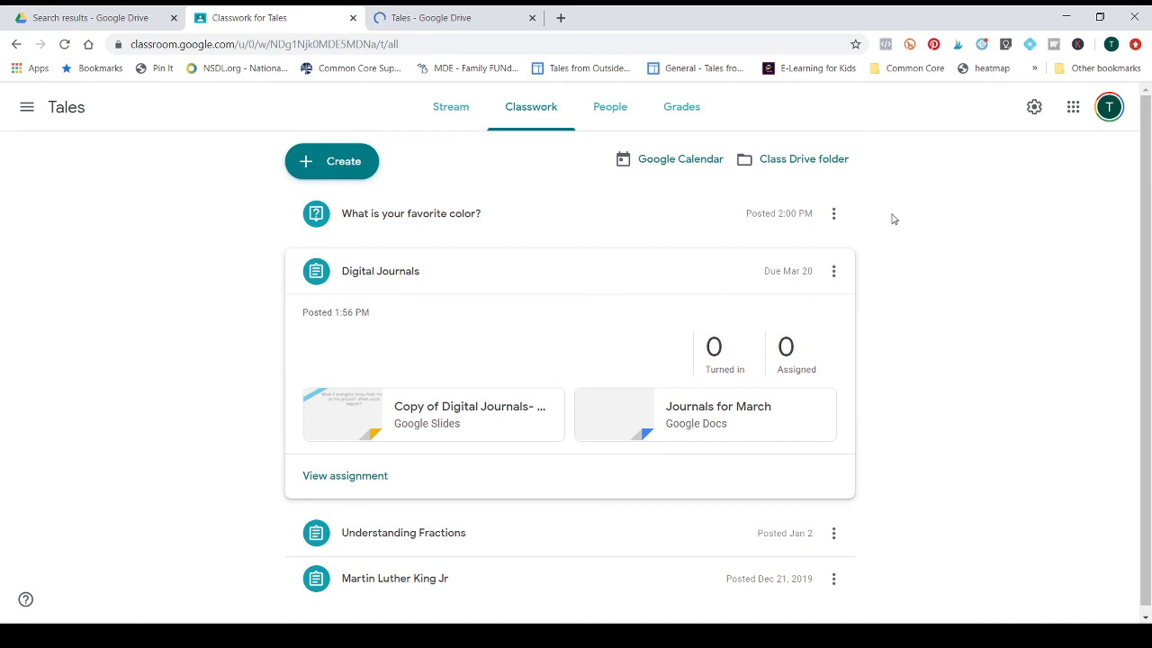
Step: Review the Tales gradebook and the Classwork list, and go back to the class stream
{"action": "left_click", "coordinate": [705, 120]}
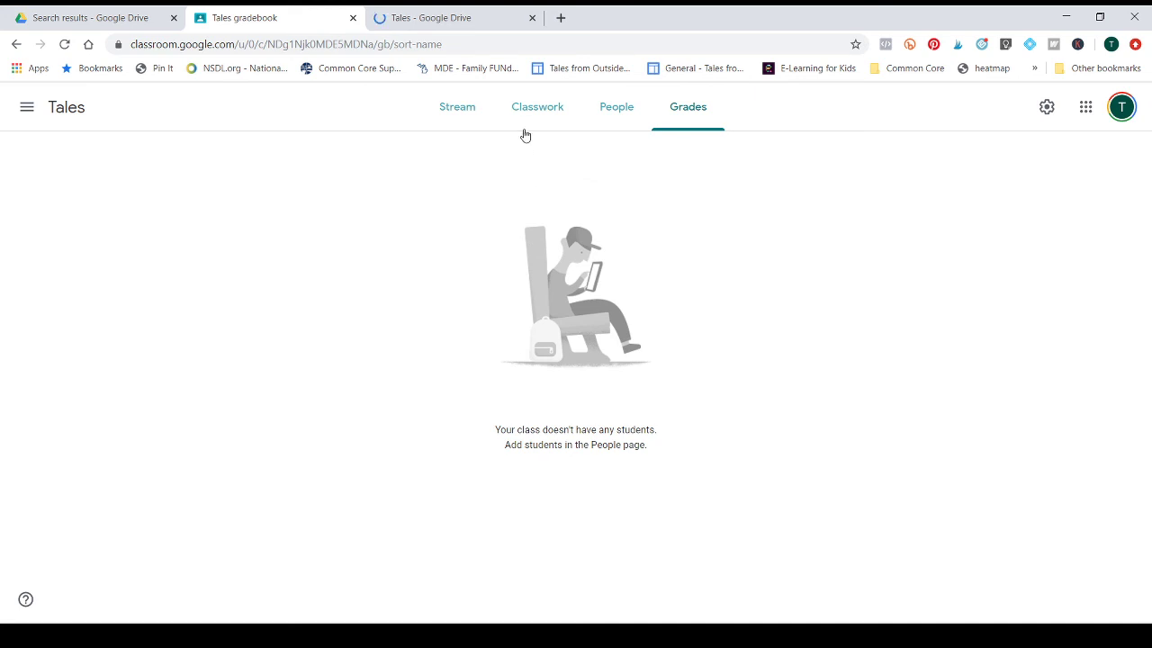
{"action": "left_click", "coordinate": [525, 132]}
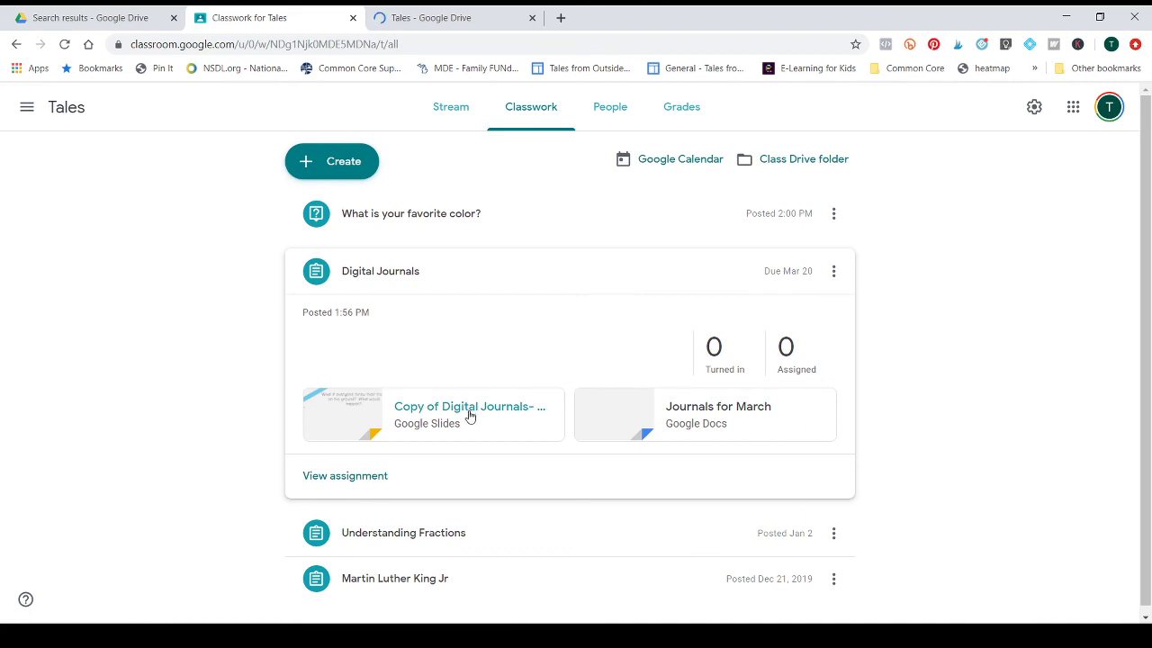
{"action": "left_click", "coordinate": [675, 109]}
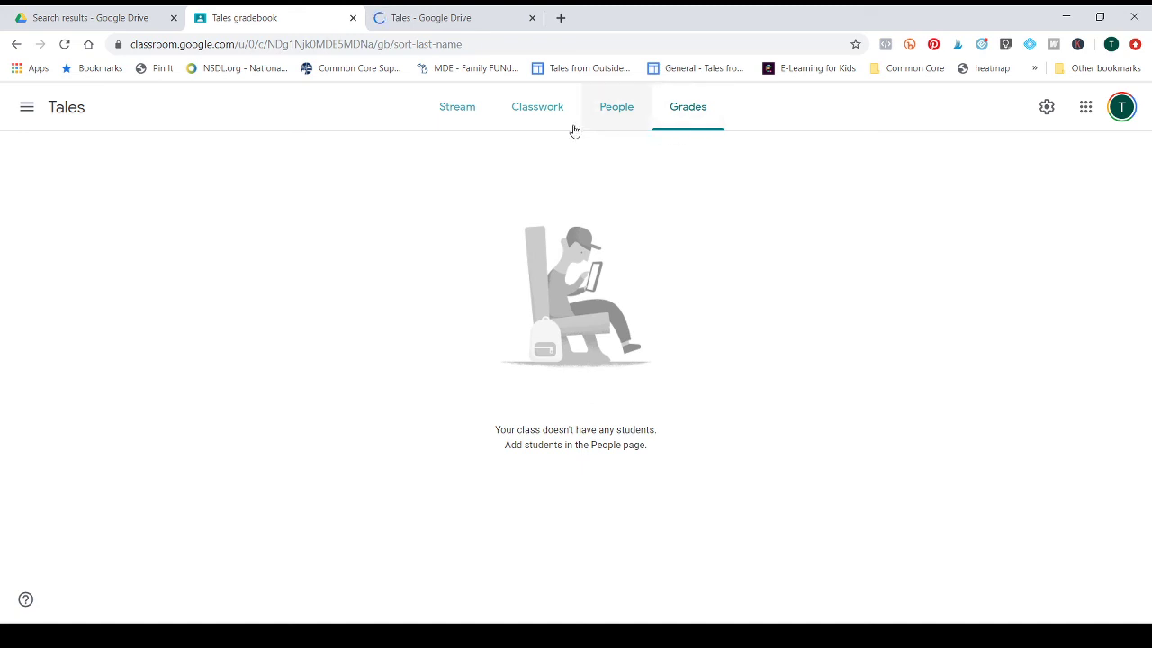
{"action": "left_click", "coordinate": [474, 135]}
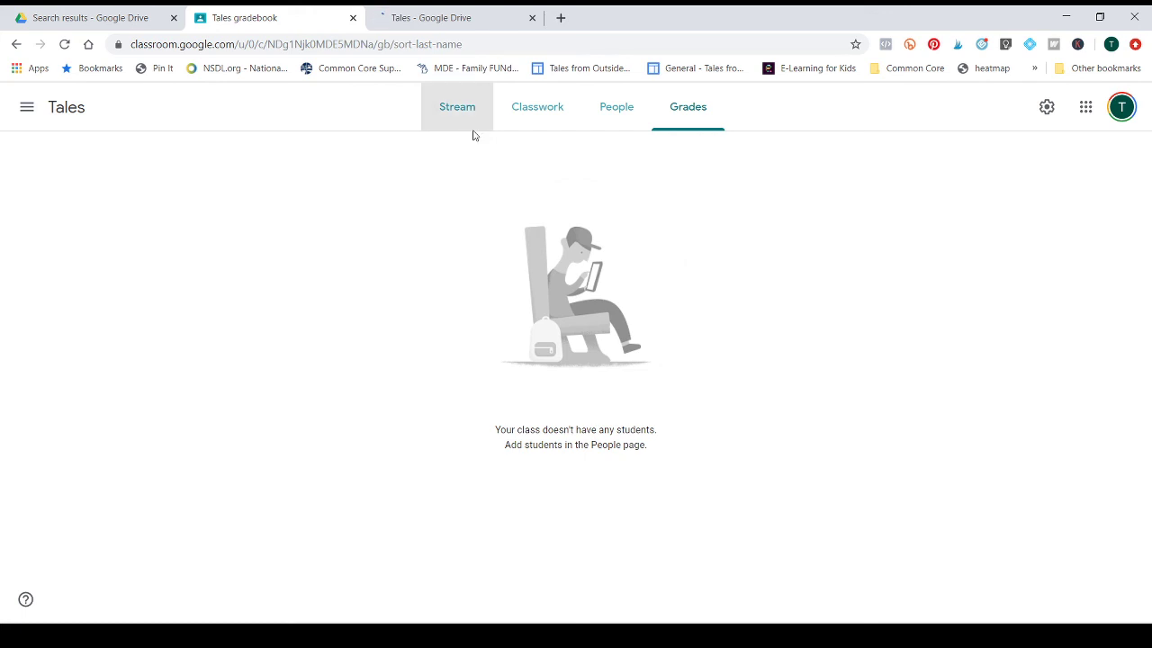